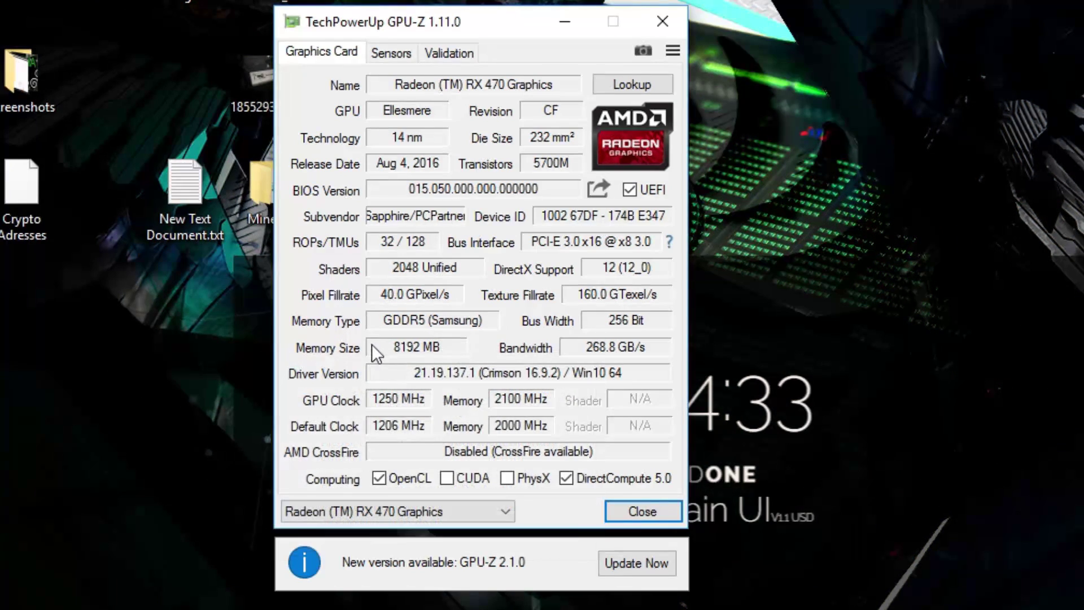
Examine the memory type and memory size of both installed RX 470 cards
{"action": "mouse_move", "coordinate": [408, 349]}
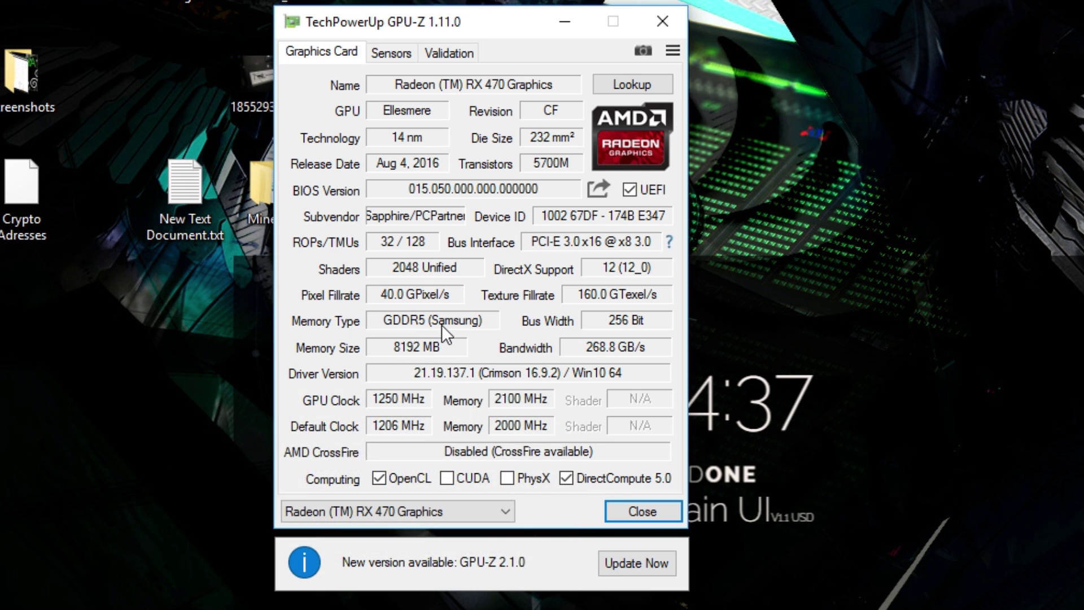
{"action": "mouse_move", "coordinate": [454, 328]}
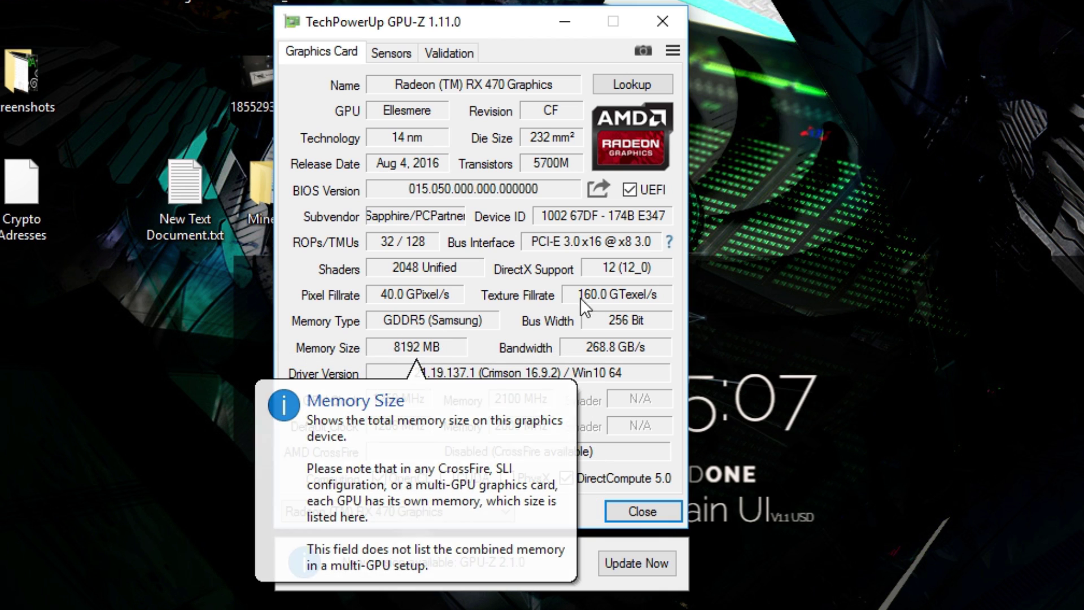
{"action": "left_click", "coordinate": [432, 517]}
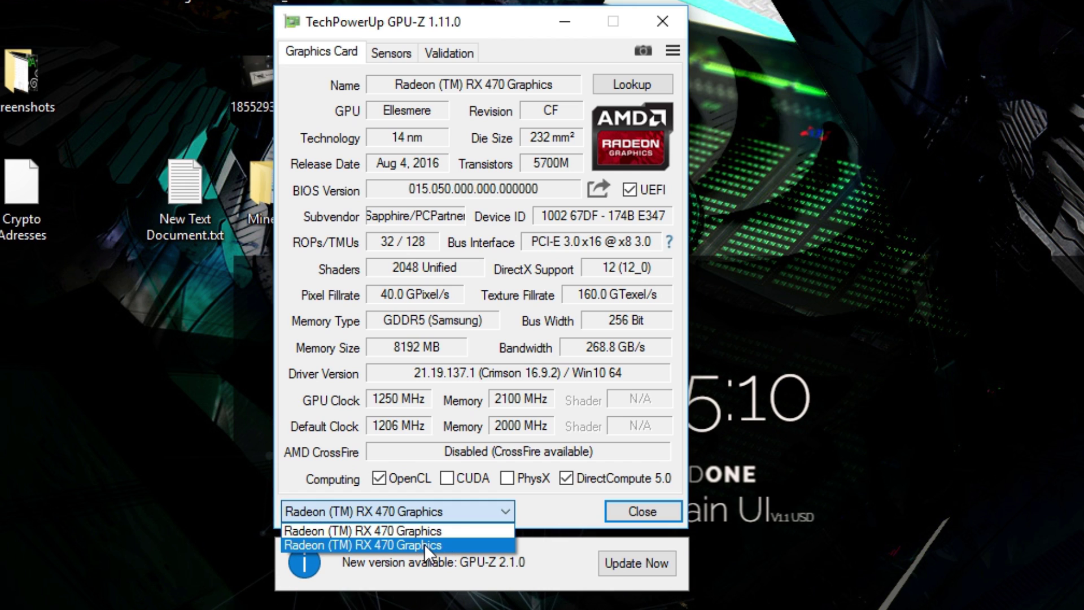
{"action": "left_click", "coordinate": [425, 544]}
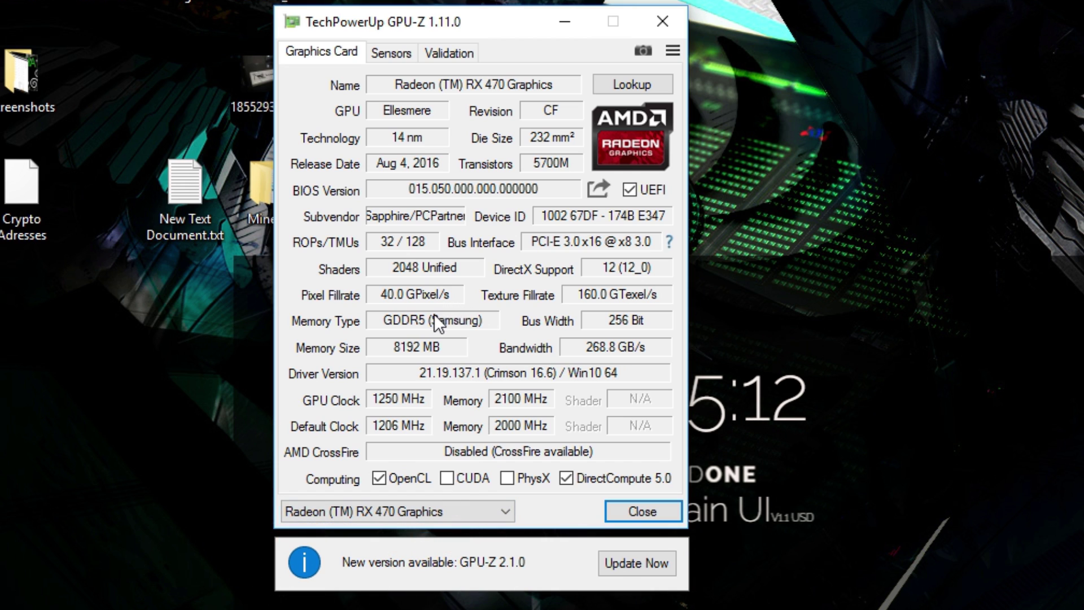
{"action": "mouse_move", "coordinate": [422, 351]}
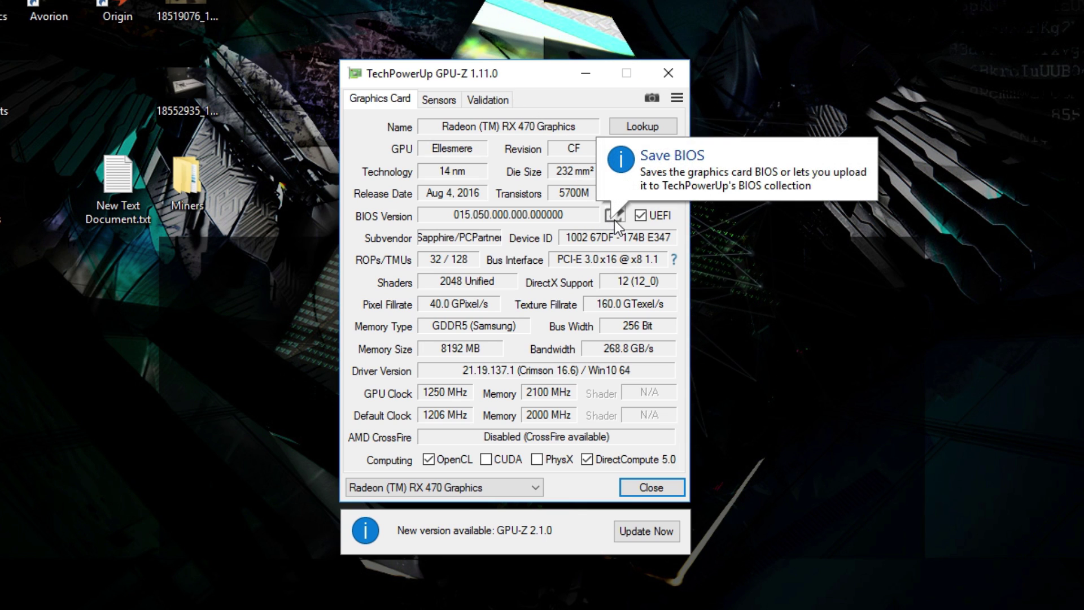
{"action": "left_click", "coordinate": [513, 485]}
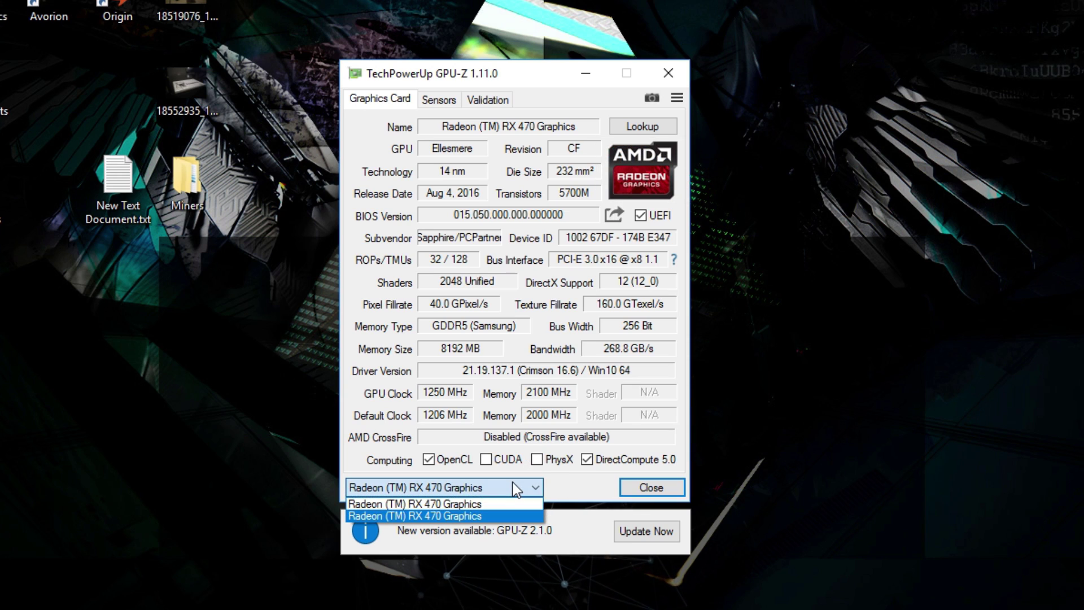
{"action": "left_click", "coordinate": [468, 503]}
{"action": "left_click", "coordinate": [480, 487]}
{"action": "left_click", "coordinate": [482, 517]}
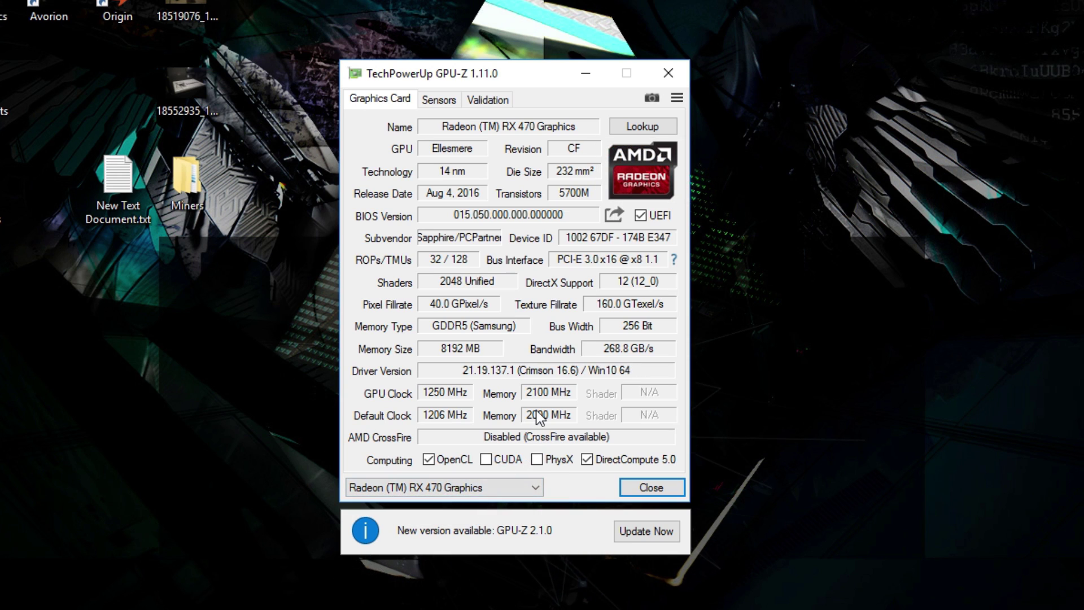
Save the selected RX 470's BIOS to the Documents folder as OriginalSapp4708SAMSUNG
{"action": "left_click", "coordinate": [618, 220]}
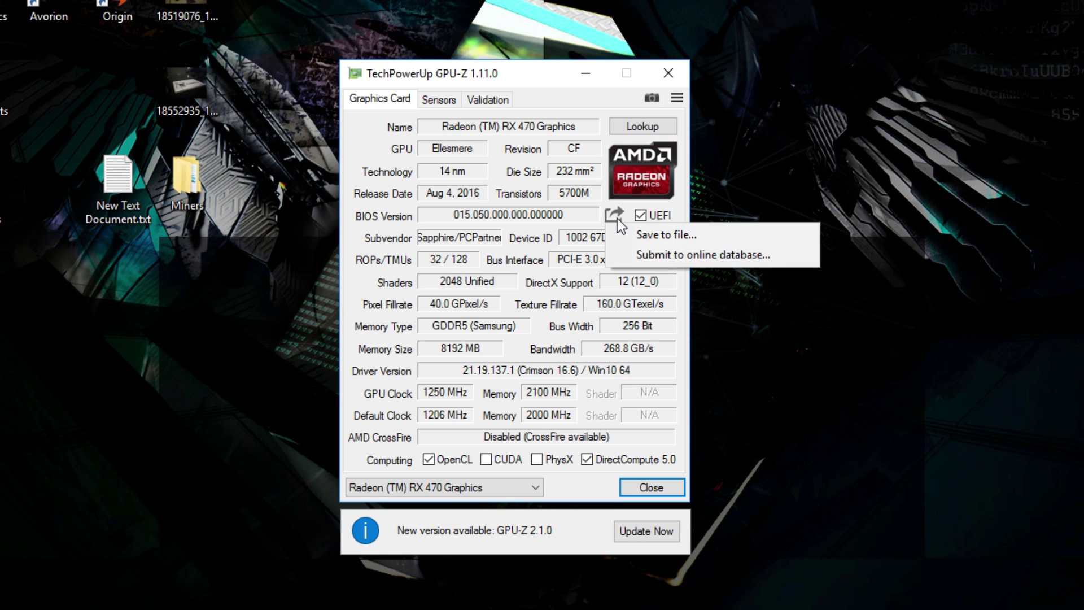
{"action": "left_click", "coordinate": [680, 236]}
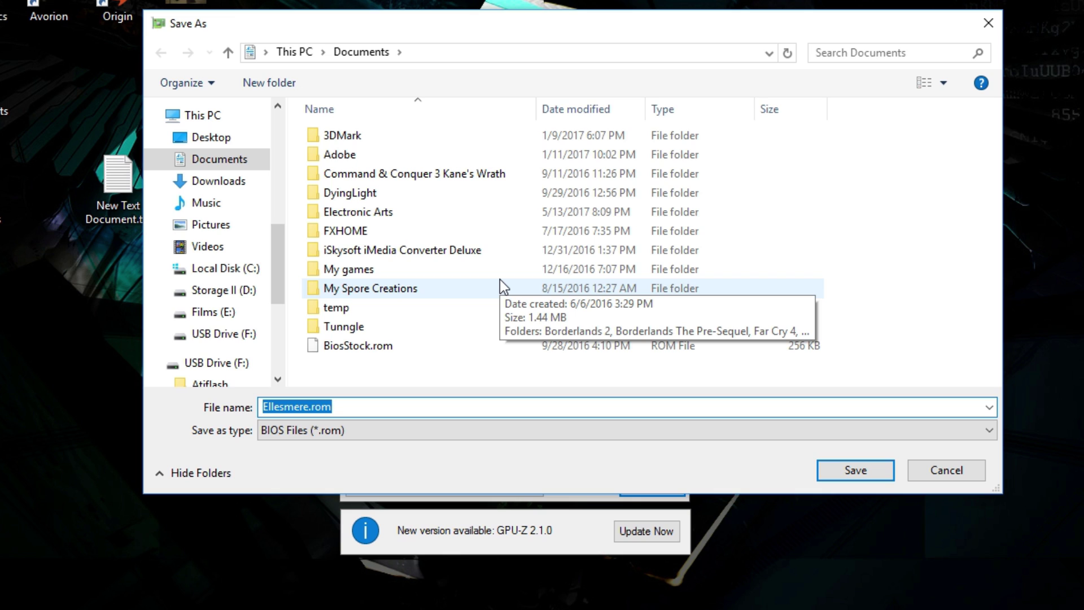
{"action": "type", "text": "O"}
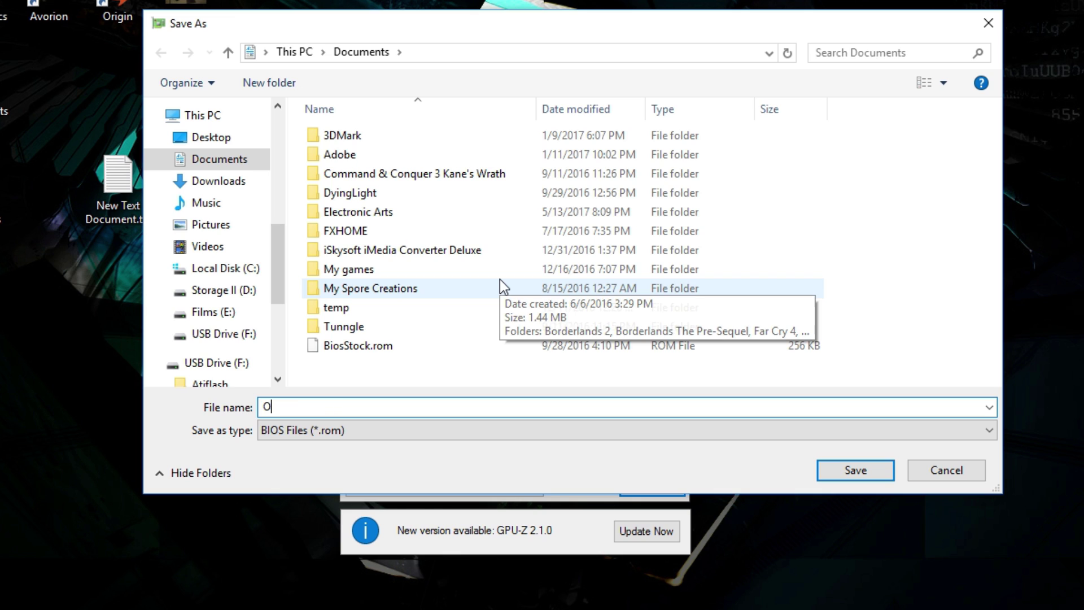
{"action": "type", "text": "riginal"}
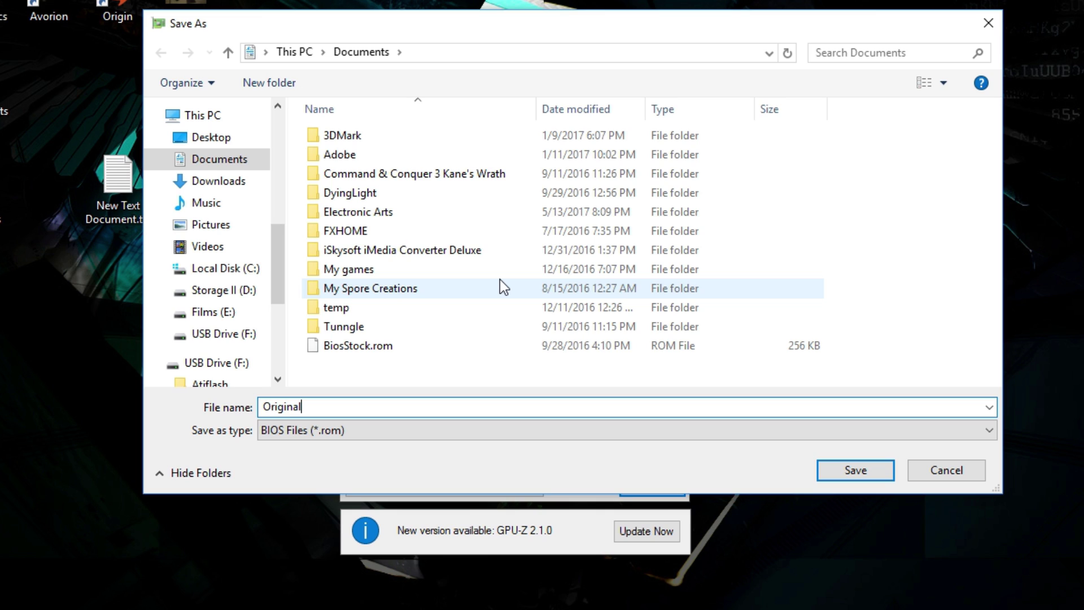
{"action": "type", "text": "Saphi"}
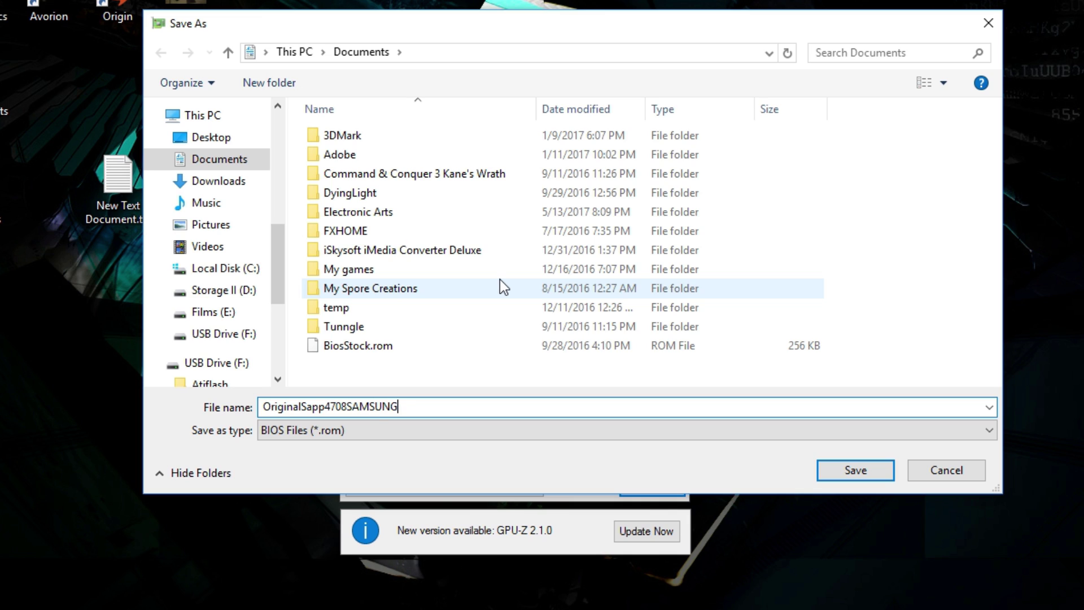
{"action": "key", "text": "Return"}
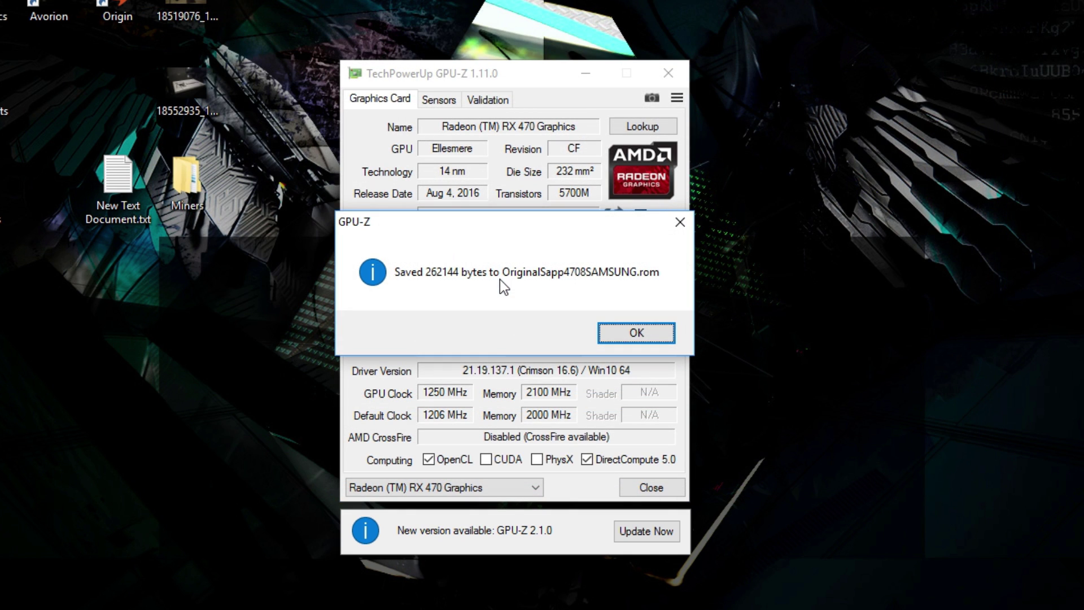
{"action": "key", "text": "Return"}
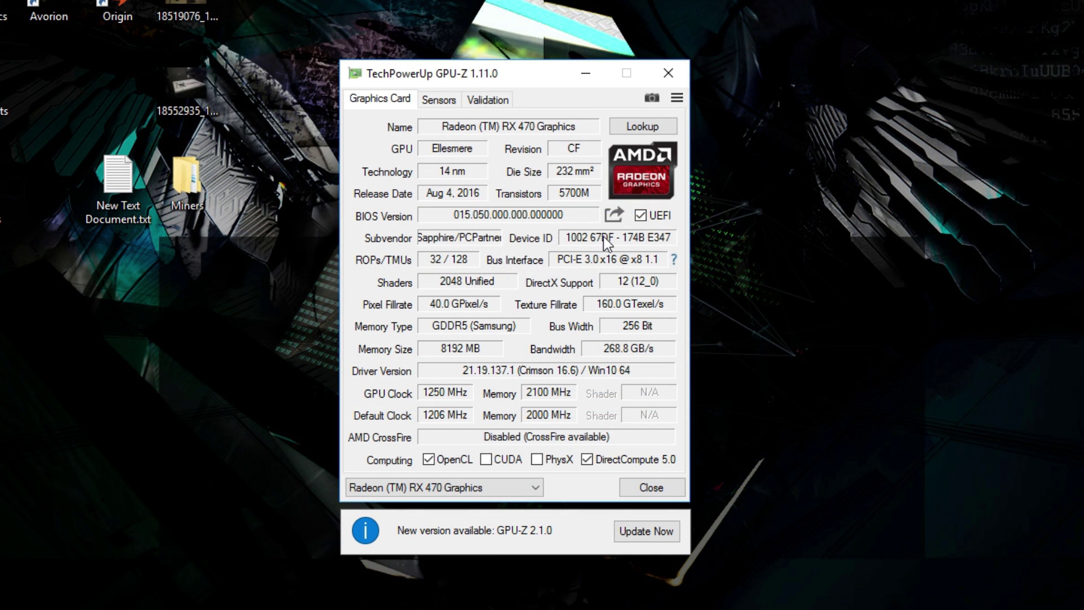
Save a second copy of the same BIOS as ModdedSapp4708SAMSUNG.rom in Documents, and close the graphics card utility
{"action": "left_click", "coordinate": [615, 215]}
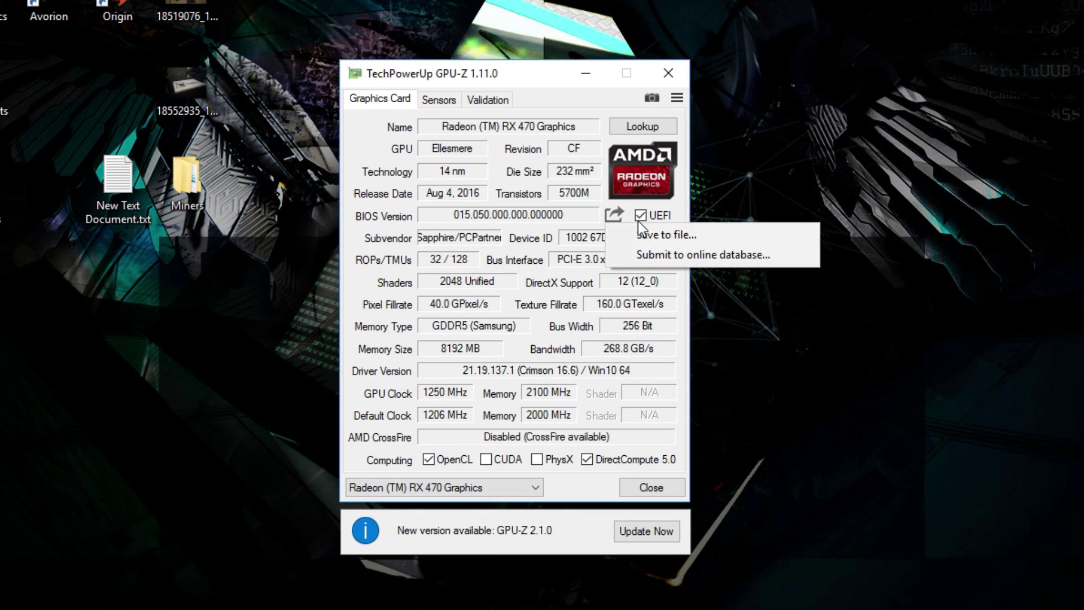
{"action": "left_click", "coordinate": [644, 234]}
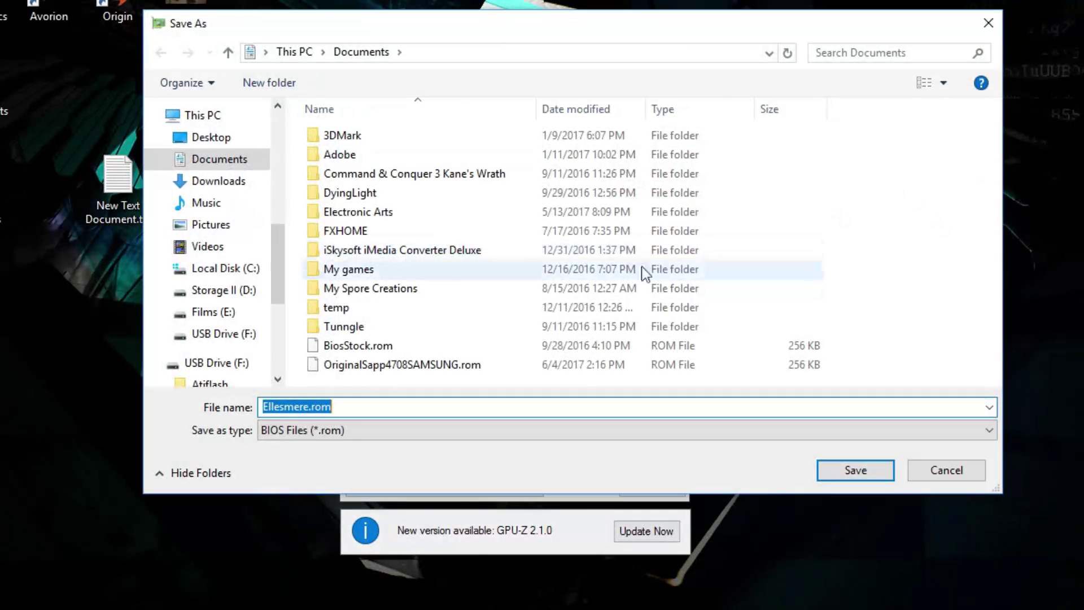
{"action": "left_click", "coordinate": [395, 364]}
{"action": "left_click", "coordinate": [317, 408]}
{"action": "left_click", "coordinate": [301, 408]}
{"action": "left_click_drag", "start_coordinate": [300, 408], "coordinate": [212, 409]}
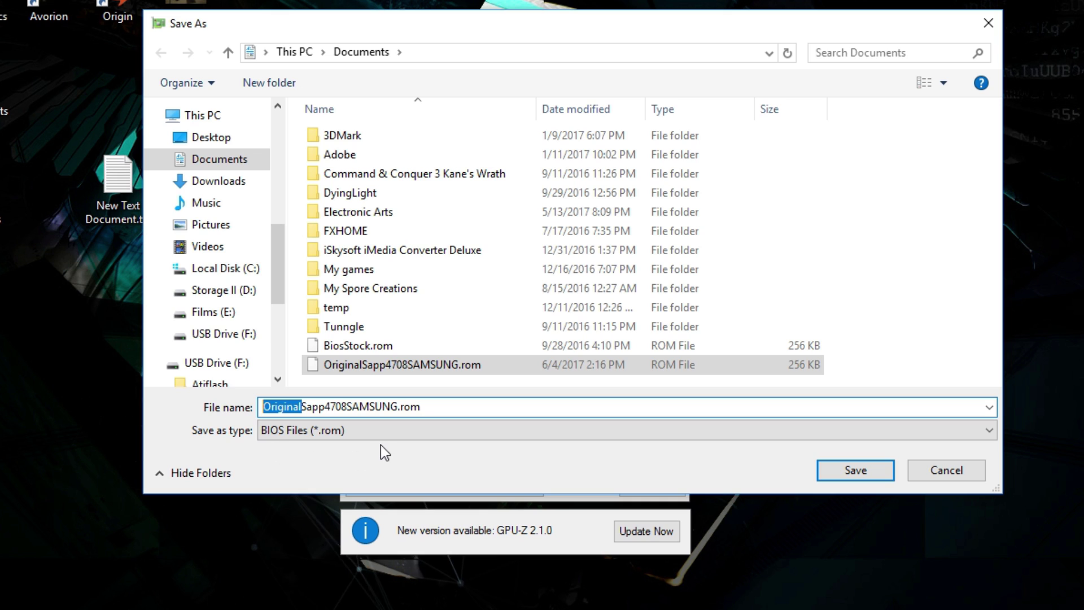
{"action": "type", "text": "Modded"}
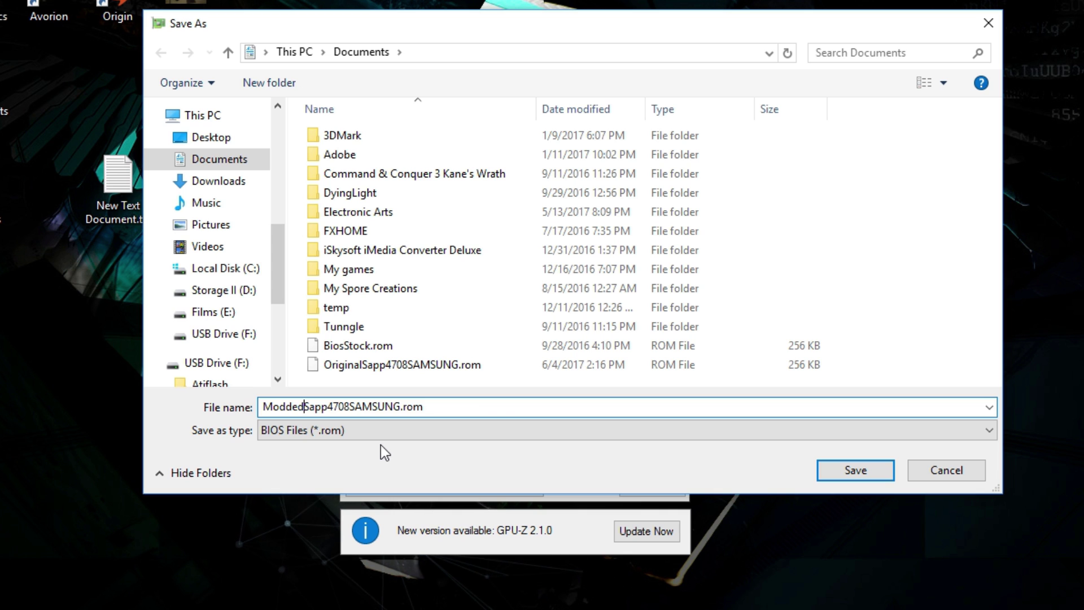
{"action": "key", "text": "Return"}
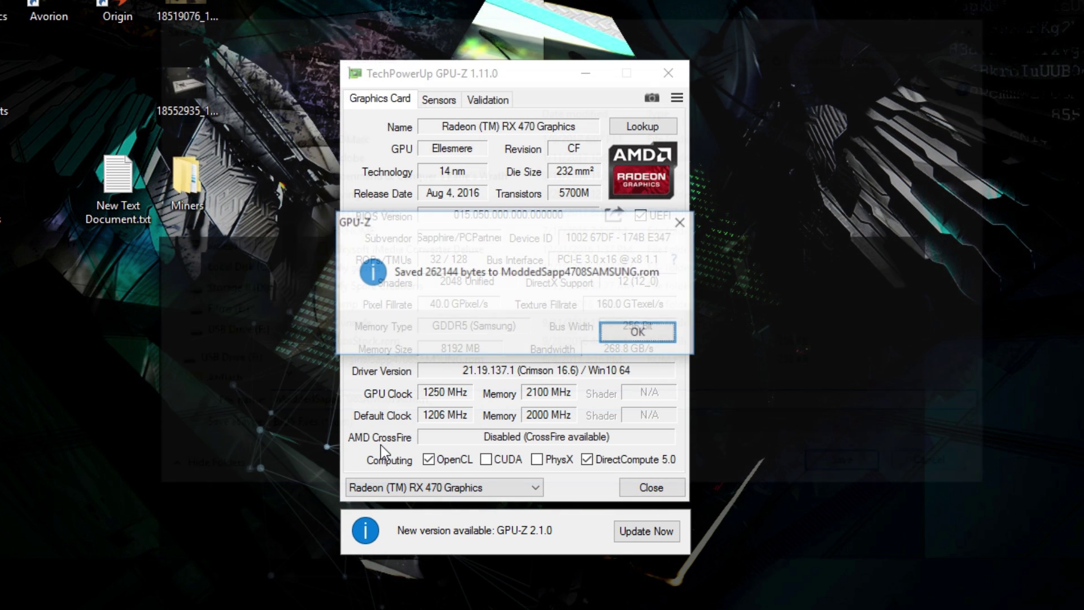
{"action": "key", "text": "Return"}
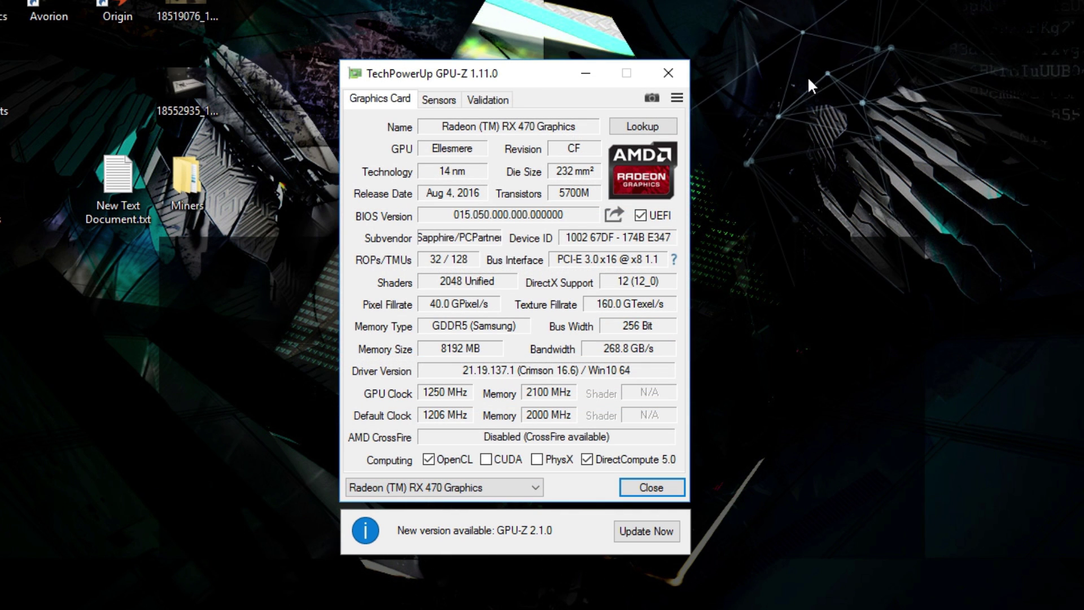
{"action": "left_click", "coordinate": [668, 73]}
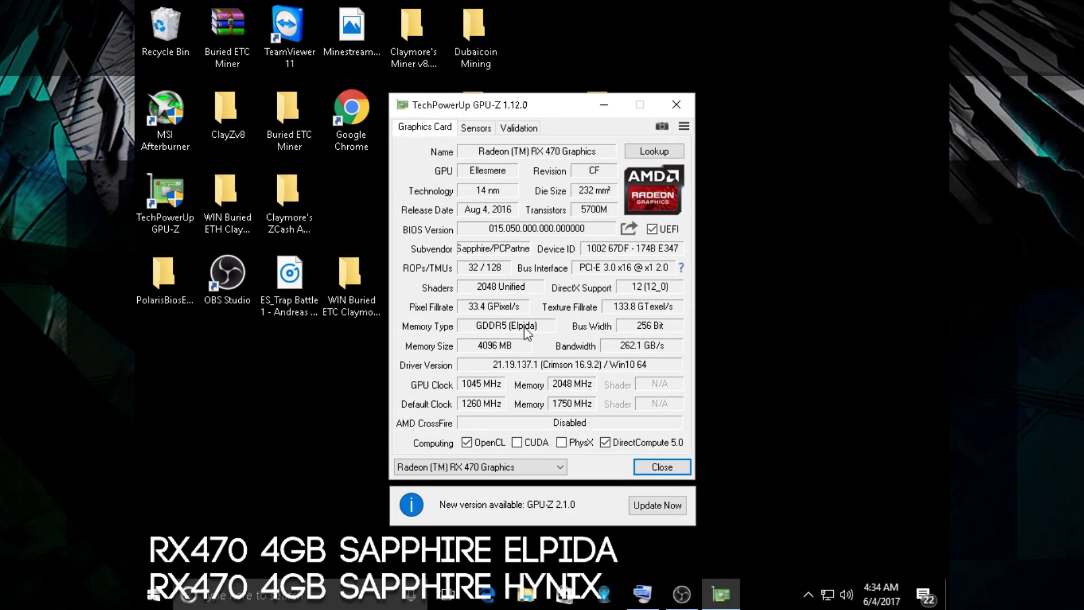
Save the Sapphire Elpida card's BIOS to the USB drive (D:) as SappELPIDA4704, using the on-screen keyboard
{"action": "left_click", "coordinate": [628, 228]}
{"action": "left_click", "coordinate": [655, 240]}
{"action": "left_click", "coordinate": [463, 362]}
{"action": "key", "text": "ctrl+super+o"}
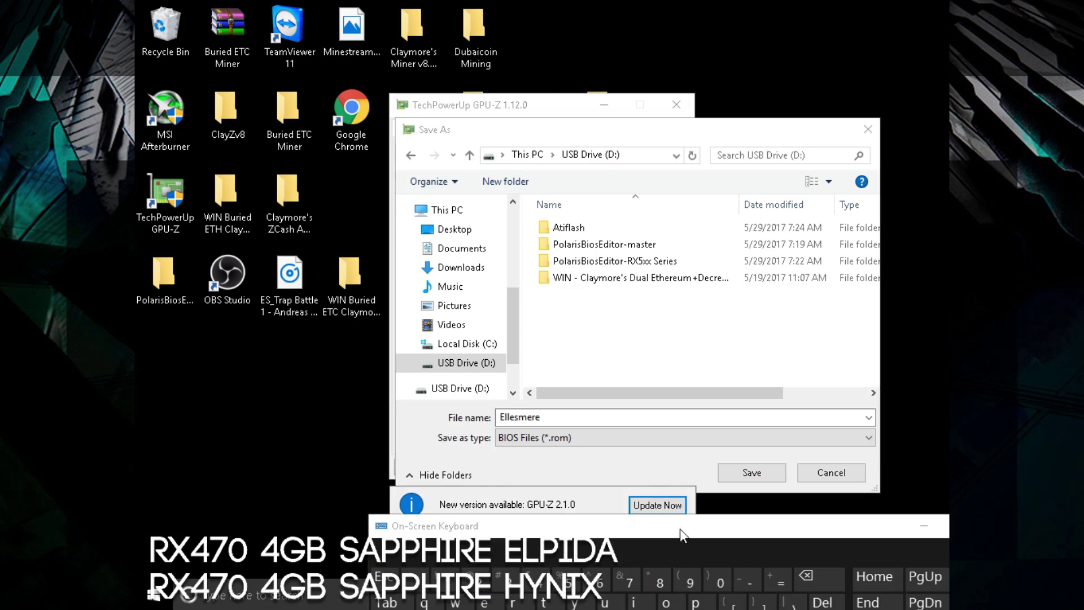
{"action": "left_click_drag", "start_coordinate": [537, 533], "coordinate": [537, 471]}
{"action": "type", "text": "SappELPIDA"}
{"action": "type", "text": "65"}
{"action": "left_click_drag", "start_coordinate": [592, 466], "coordinate": [536, 442]}
{"action": "left_click", "coordinate": [754, 474]}
Save the Sapphire Hynix card's BIOS to the USB drive as SappHYNIX4704
{"action": "left_click", "coordinate": [628, 228]}
{"action": "left_click", "coordinate": [647, 281]}
{"action": "type", "text": "Sapp"}
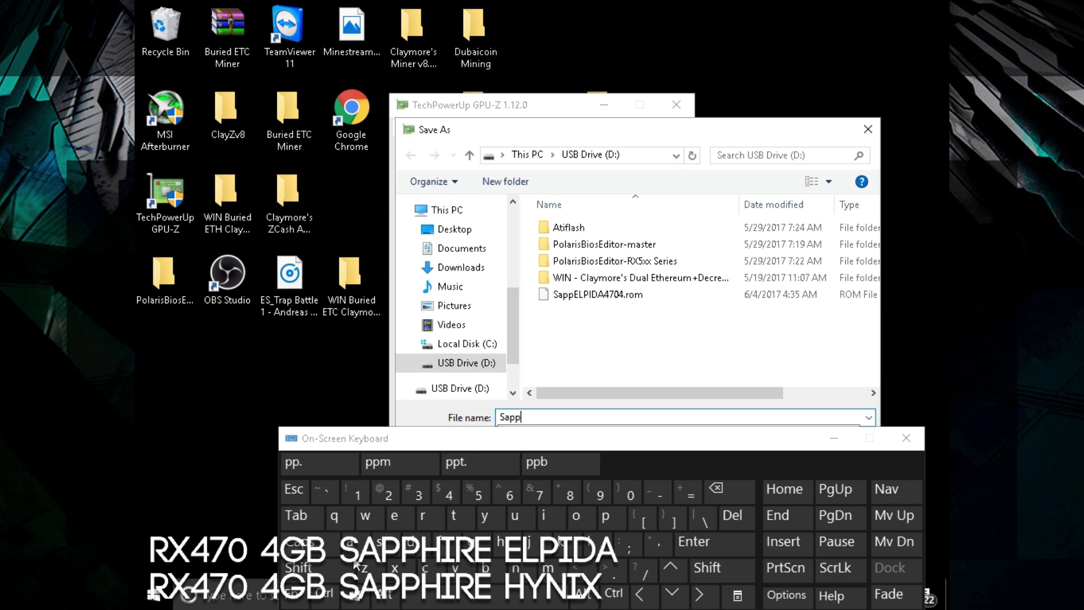
{"action": "type", "text": "HYNIX4704"}
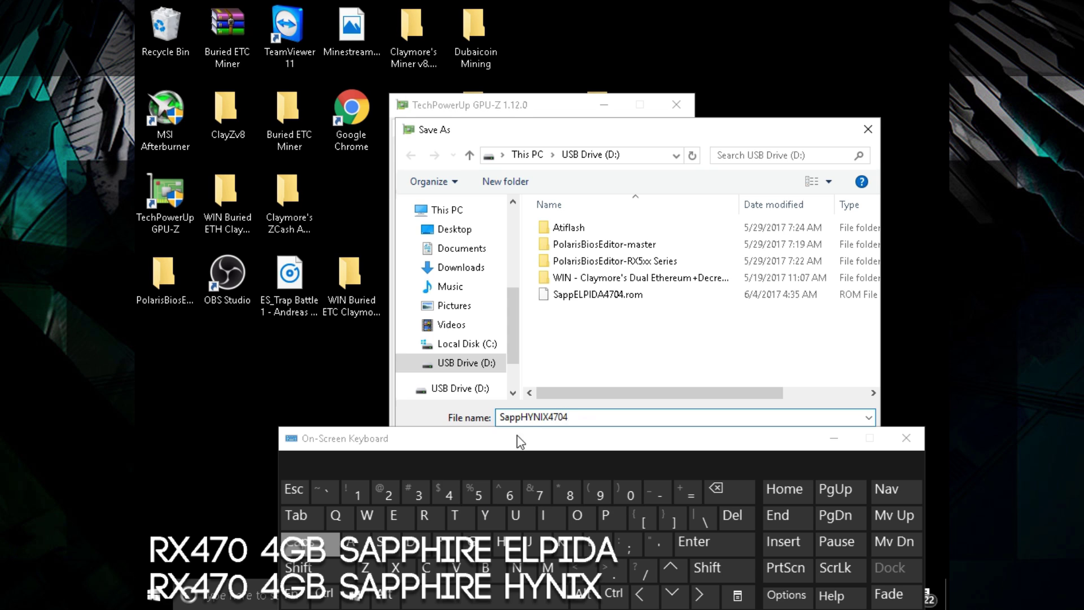
{"action": "left_click_drag", "start_coordinate": [520, 442], "coordinate": [520, 520]}
{"action": "left_click", "coordinate": [753, 472]}
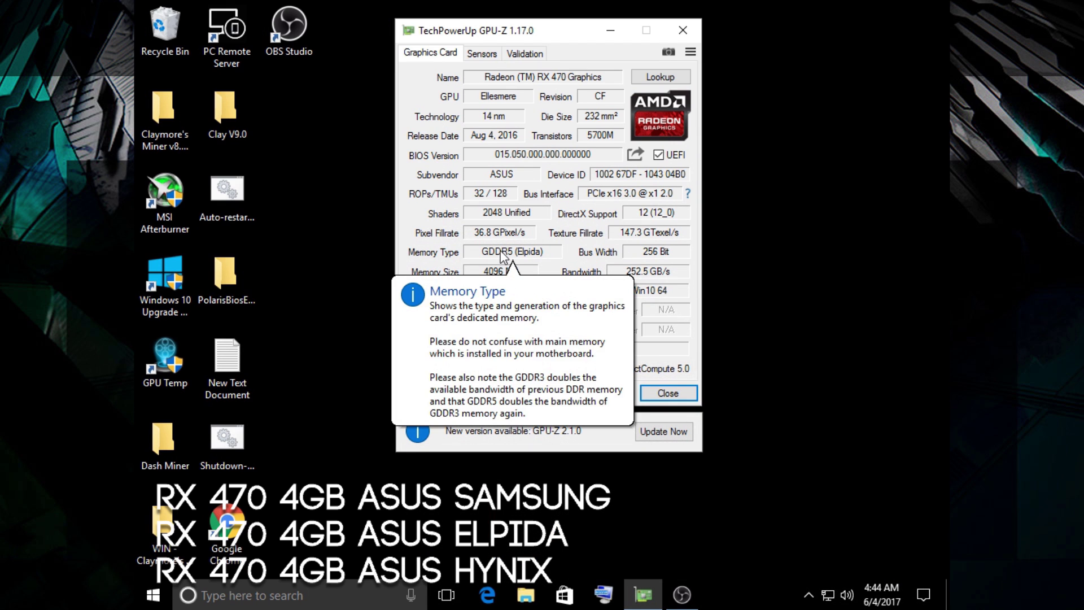
Save the Asus Elpida card's BIOS to drive D: as AsusELPIDA4704
{"action": "left_click", "coordinate": [630, 163]}
{"action": "left_click", "coordinate": [663, 165]}
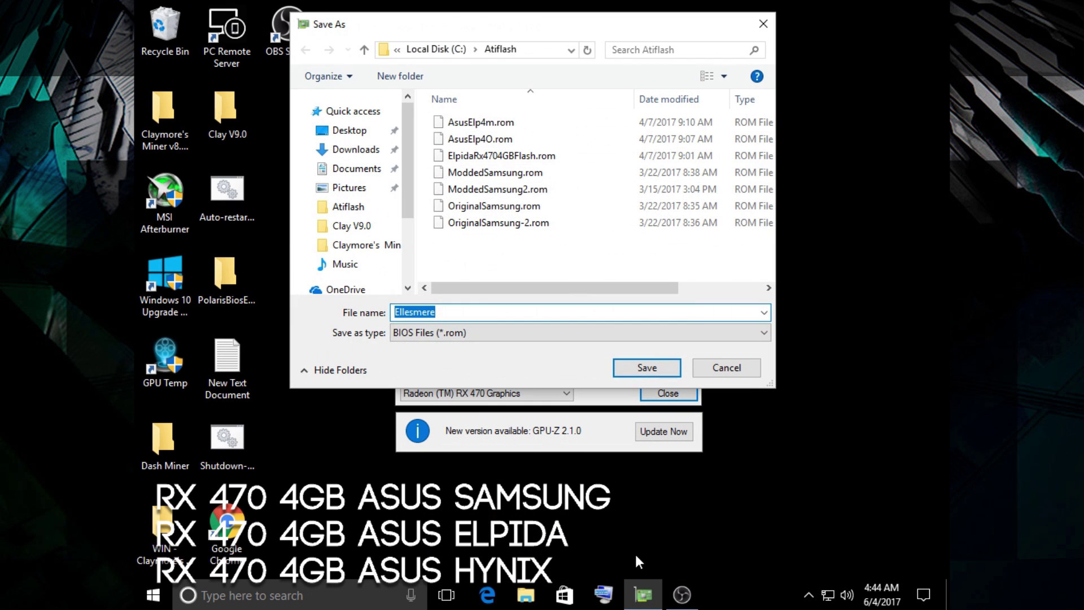
{"action": "left_click", "coordinate": [602, 595]}
{"action": "left_click_drag", "start_coordinate": [479, 262], "coordinate": [479, 453]}
{"action": "scroll", "coordinate": [346, 271], "scroll_direction": "down", "scroll_amount": 2}
{"action": "left_click", "coordinate": [336, 213]}
{"action": "left_click", "coordinate": [470, 311]}
{"action": "type", "text": "Asus"}
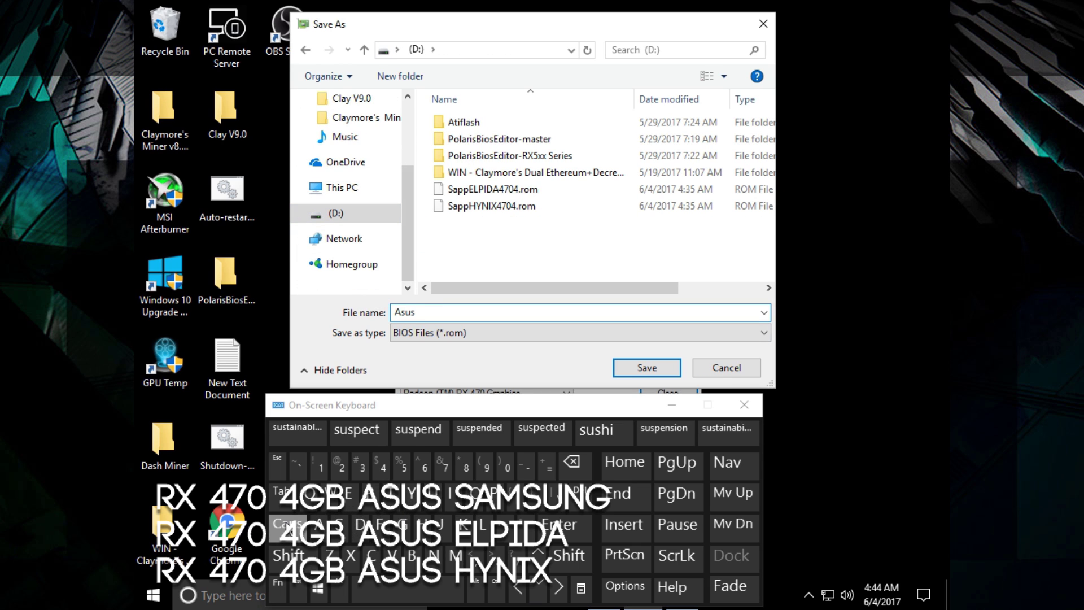
{"action": "type", "text": "ELPI"}
{"action": "type", "text": "DA4704"}
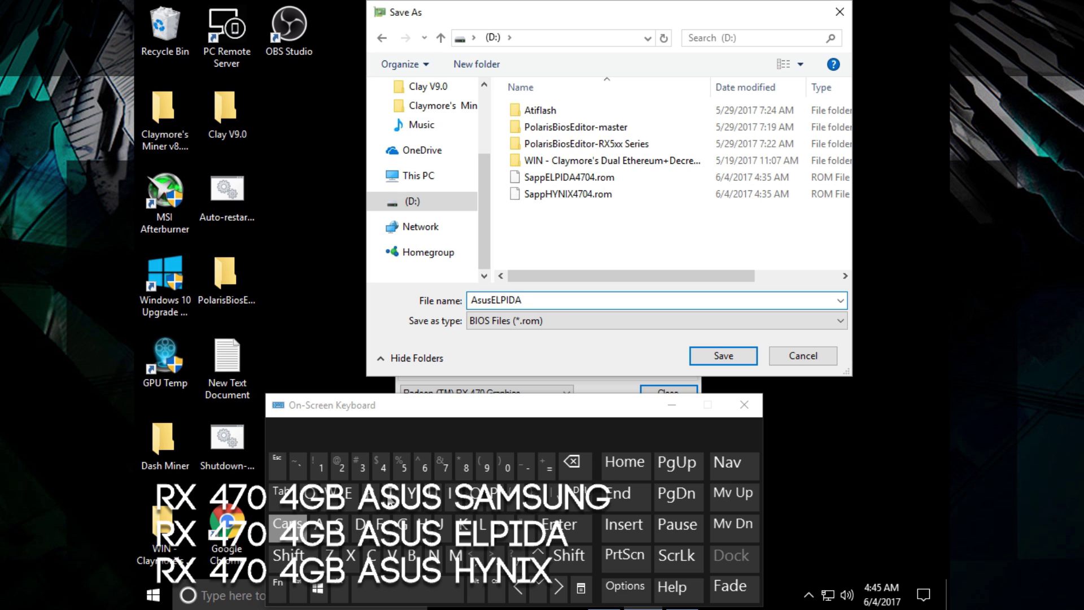
{"action": "left_click", "coordinate": [723, 355]}
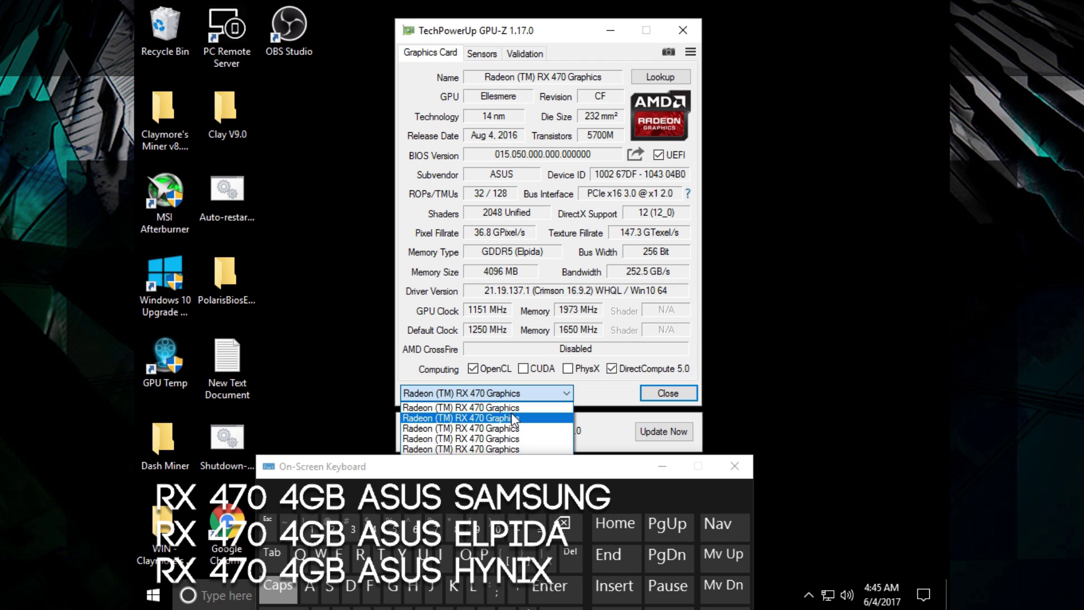
Switch to the Asus card with Samsung memory and save its BIOS to drive D: as AsusSAMSUNG4704
{"action": "left_click", "coordinate": [486, 412]}
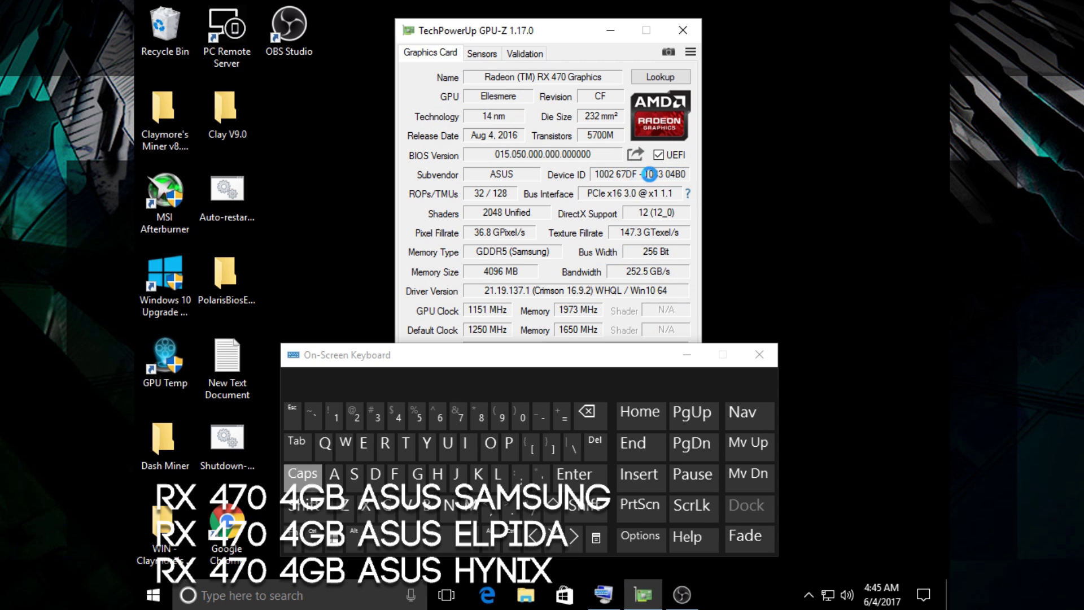
{"action": "left_click", "coordinate": [635, 154]}
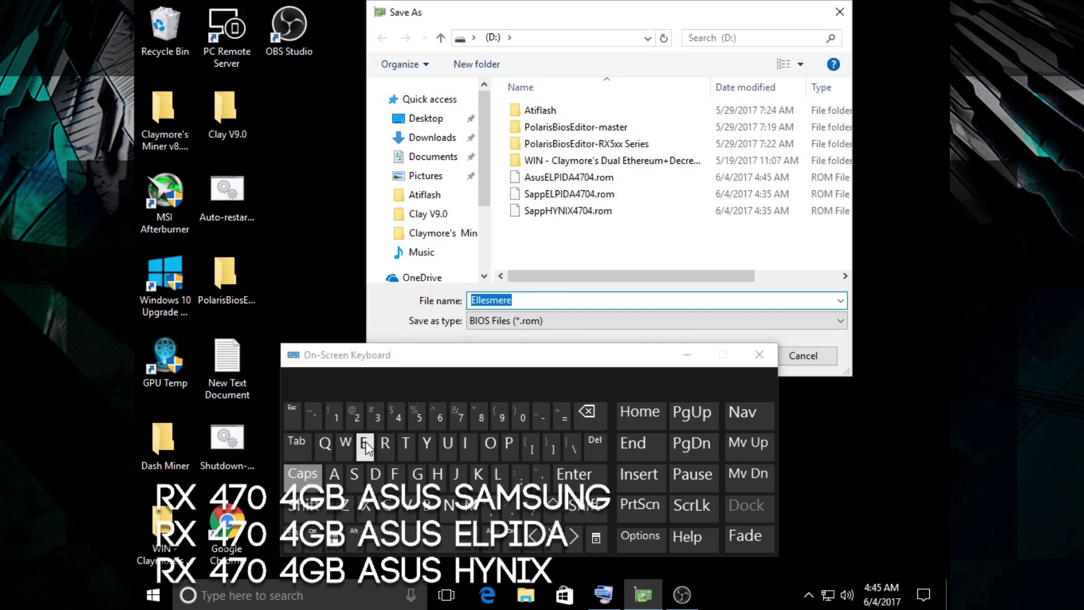
{"action": "type", "text": "AsusSAMS"}
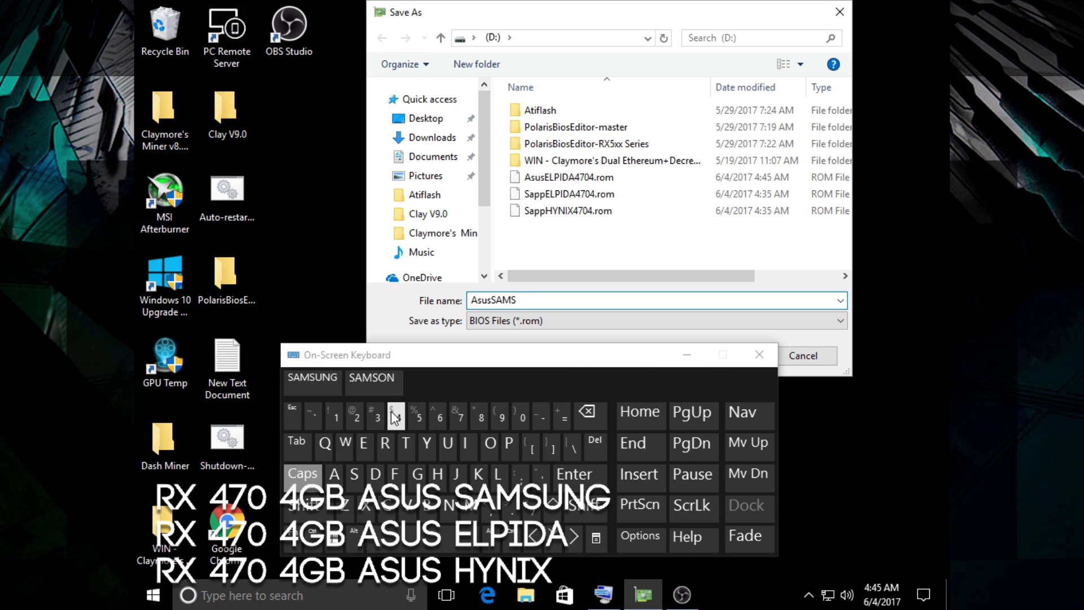
{"action": "type", "text": "UNG4704"}
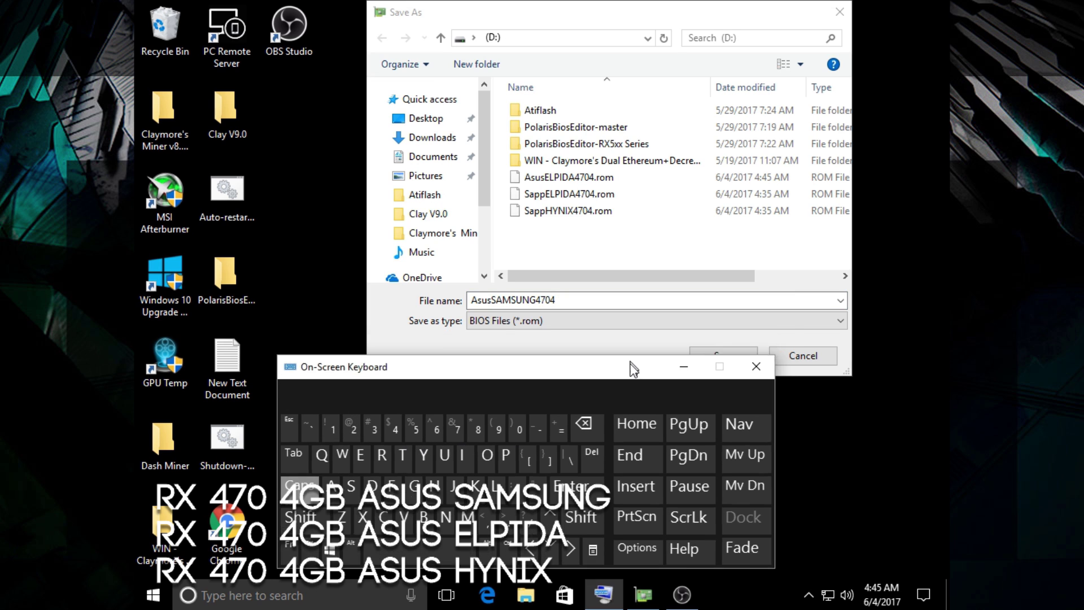
{"action": "key", "text": "Return"}
{"action": "key", "text": "Return"}
Switch to the Asus card with Hynix memory and save its BIOS to drive D: as AsusHYNIX4704
{"action": "left_click_drag", "start_coordinate": [548, 400], "coordinate": [544, 453]}
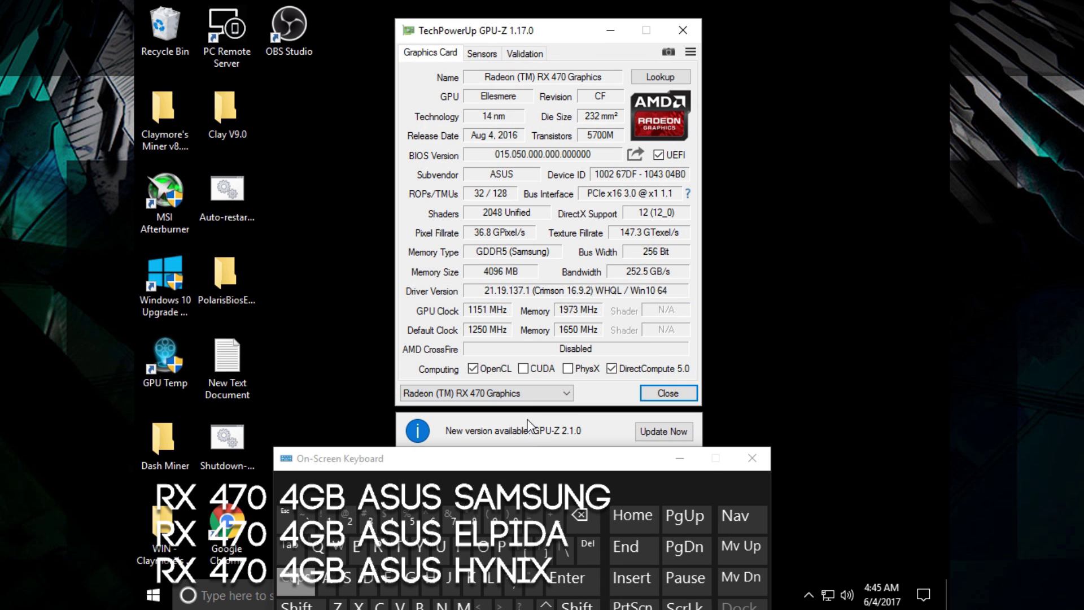
{"action": "left_click", "coordinate": [566, 393]}
{"action": "left_click", "coordinate": [517, 459]}
{"action": "left_click", "coordinate": [635, 154]}
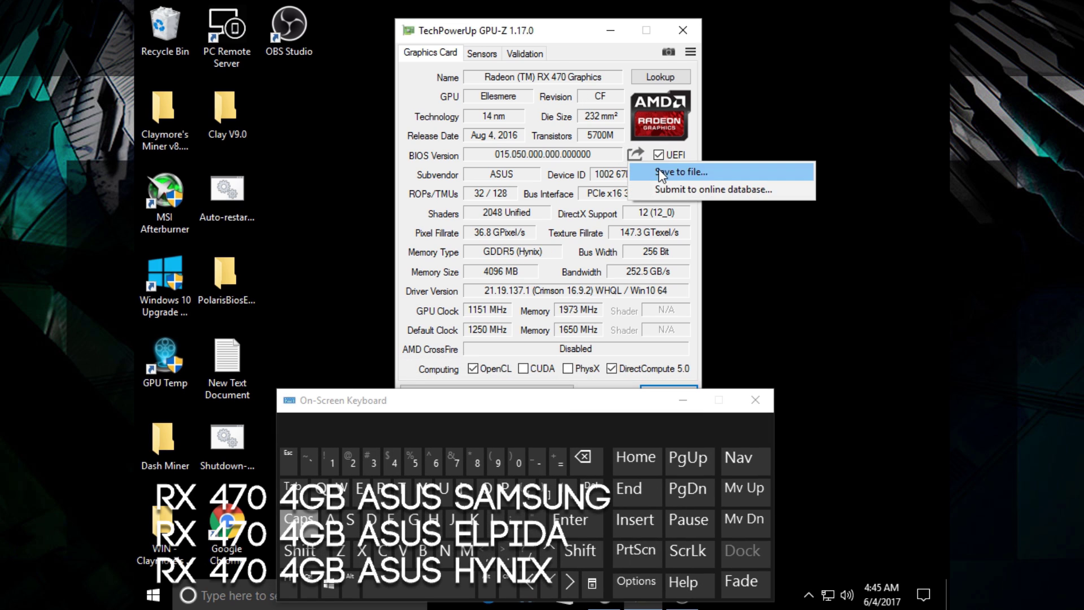
{"action": "left_click", "coordinate": [746, 172]}
{"action": "type", "text": "AsusHy"}
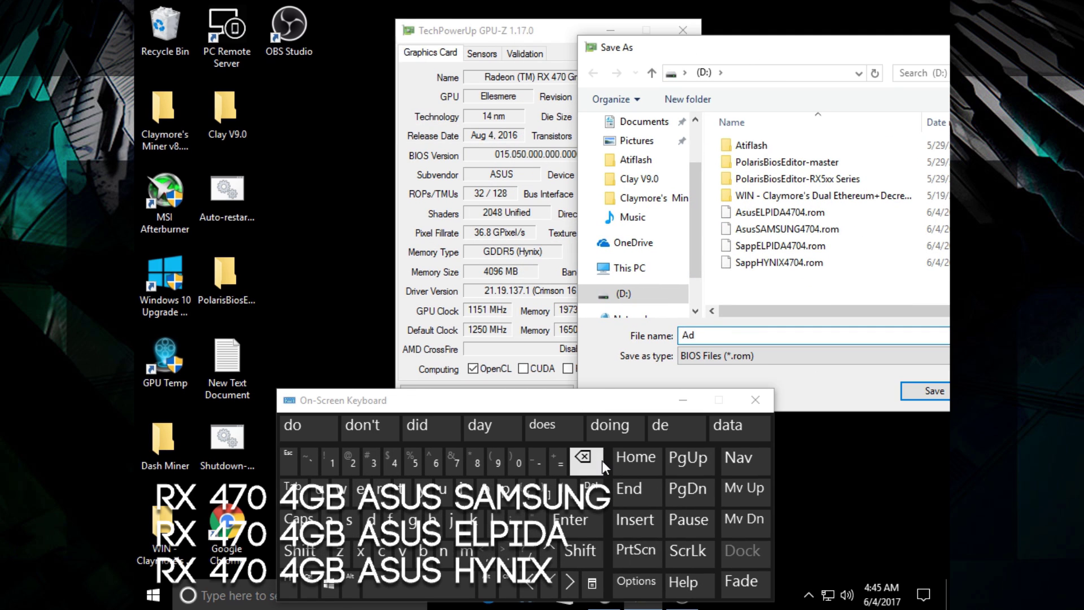
{"action": "key", "text": "BackSpace"}
{"action": "key", "text": "Caps_Lock"}
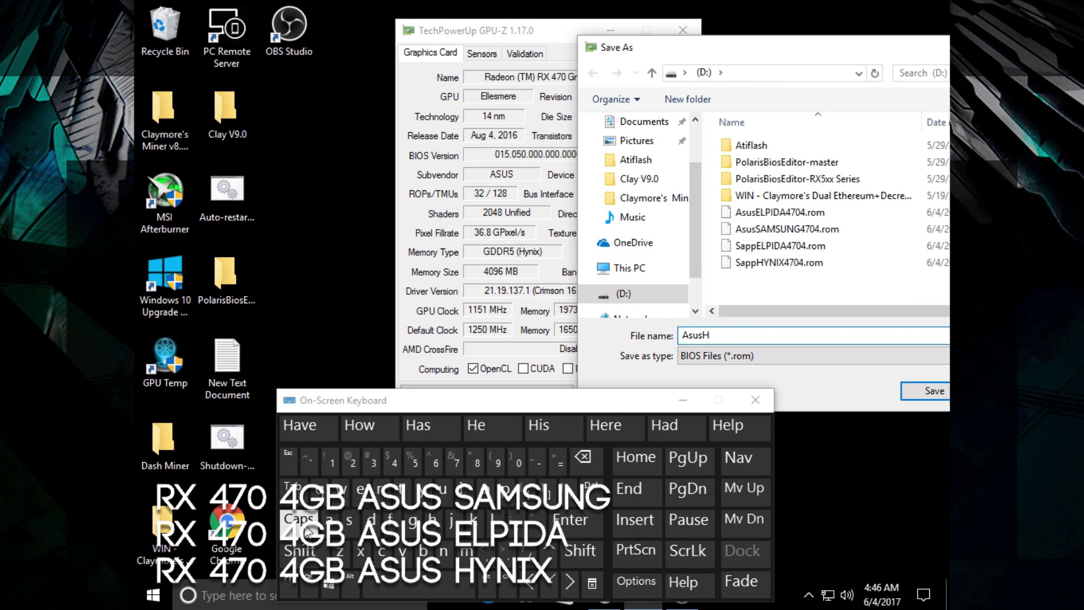
{"action": "type", "text": "YNIX4704"}
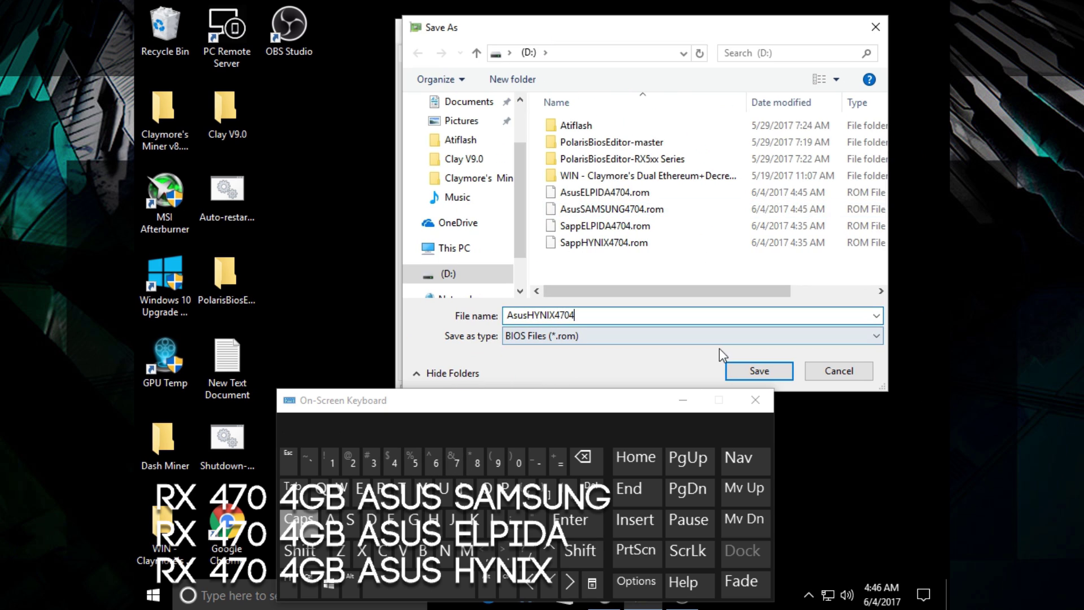
{"action": "left_click", "coordinate": [757, 371]}
{"action": "left_click", "coordinate": [624, 257]}
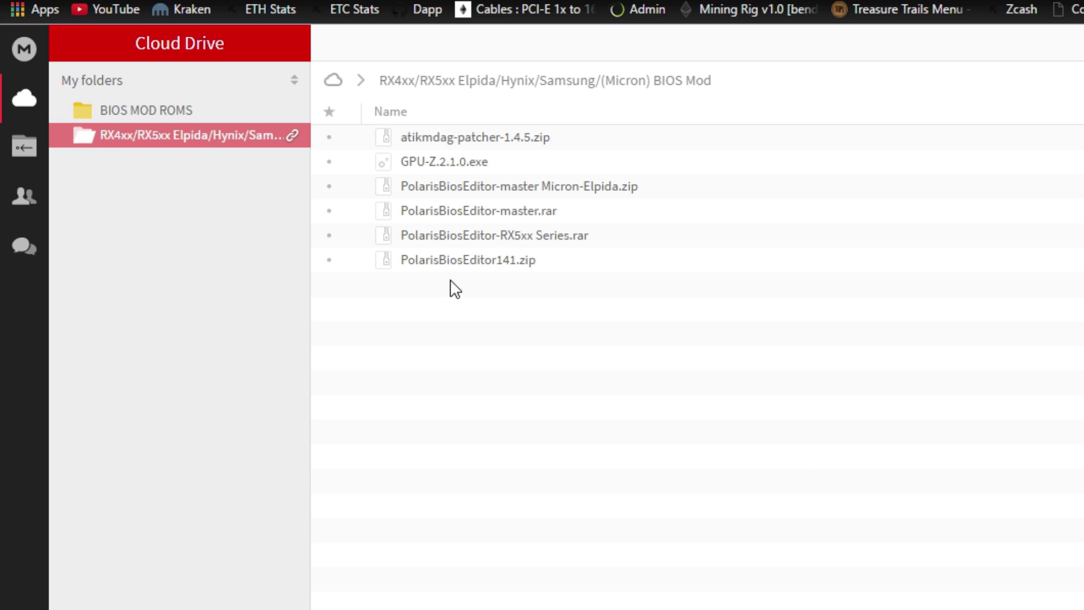
{"action": "left_click", "coordinate": [453, 260]}
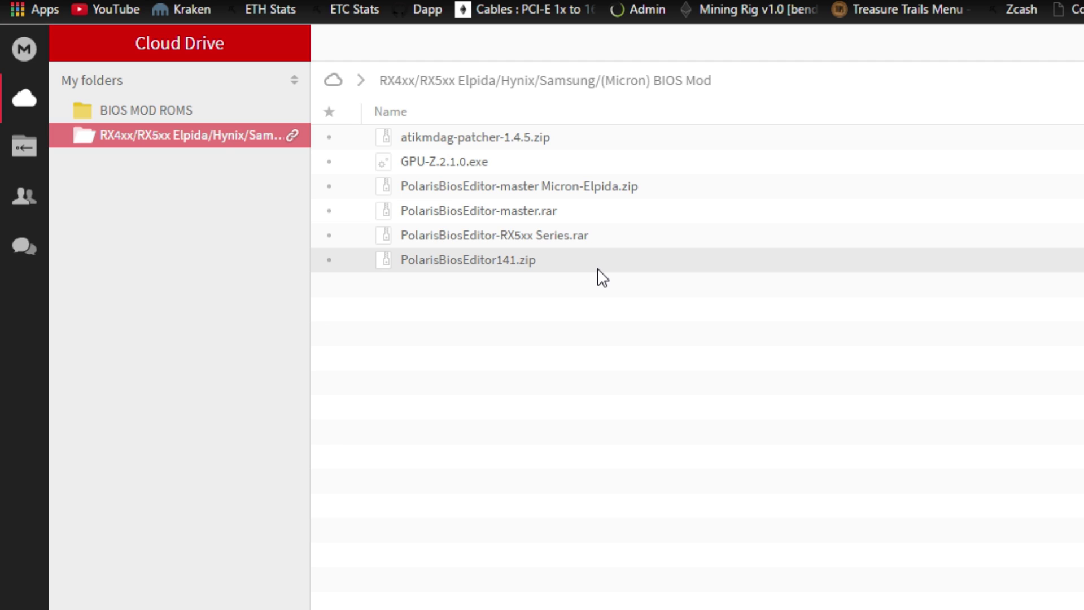
{"action": "left_click", "coordinate": [540, 238]}
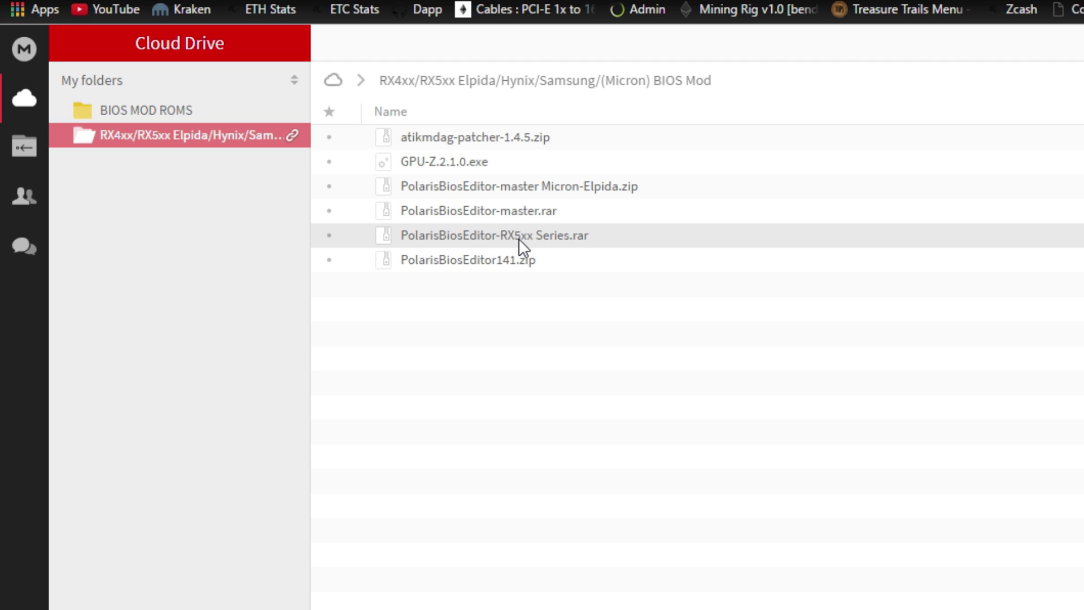
{"action": "left_click", "coordinate": [557, 191]}
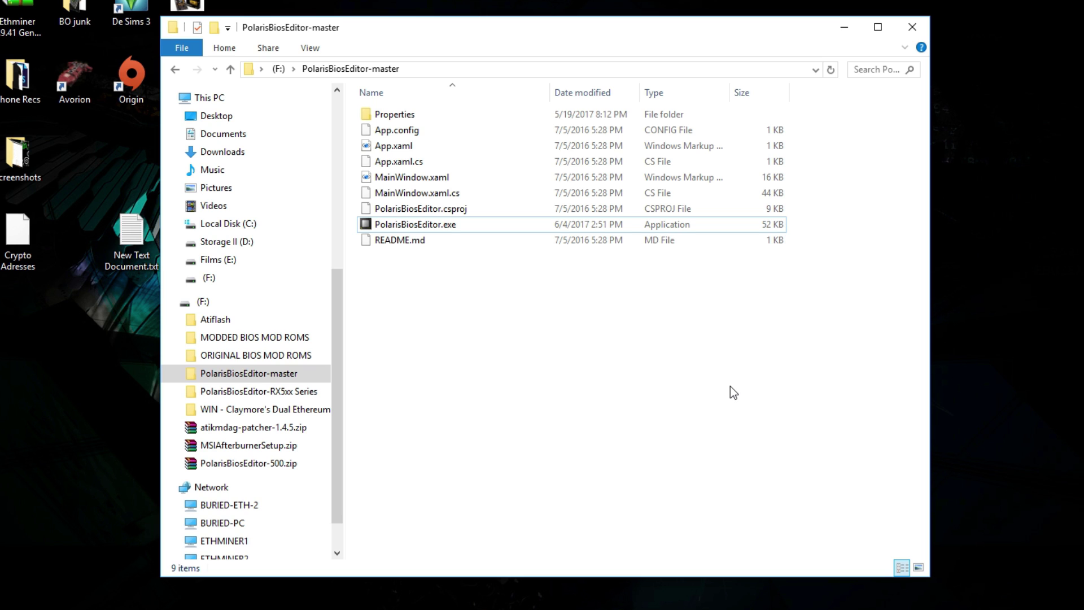
Run PolarisBiosEditor.exe from the PolarisBiosEditor-master folder as administrator and accept the disclaimer
{"action": "left_click", "coordinate": [411, 230]}
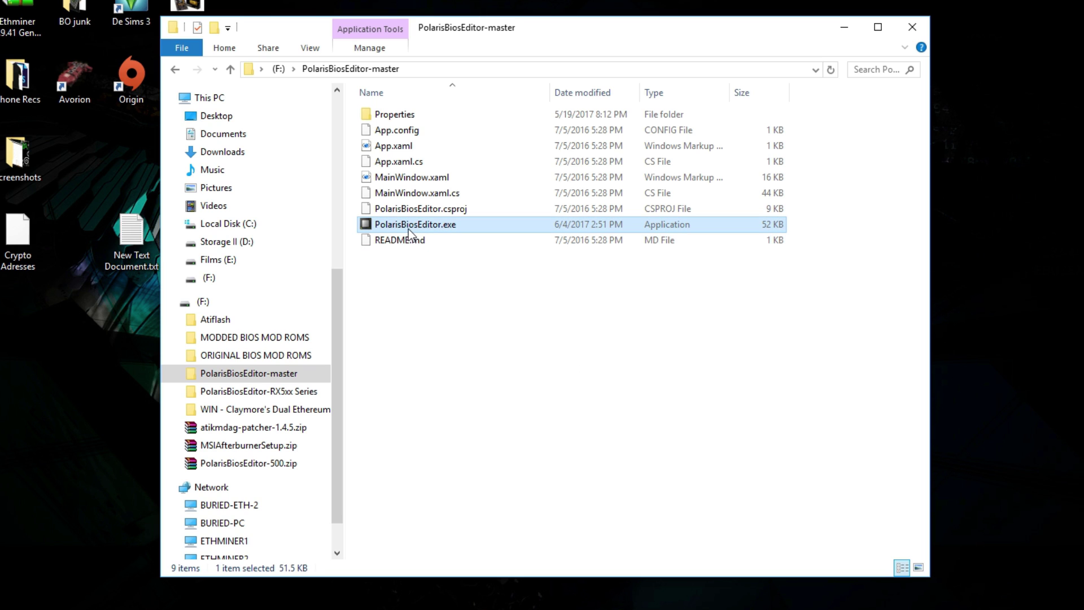
{"action": "right_click", "coordinate": [454, 228]}
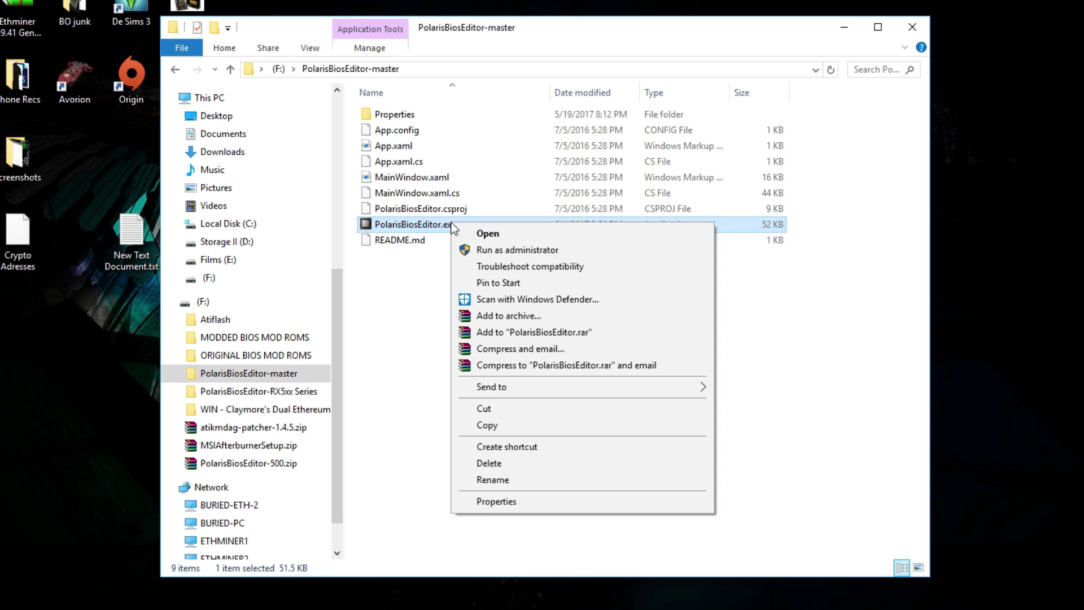
{"action": "left_click", "coordinate": [514, 249]}
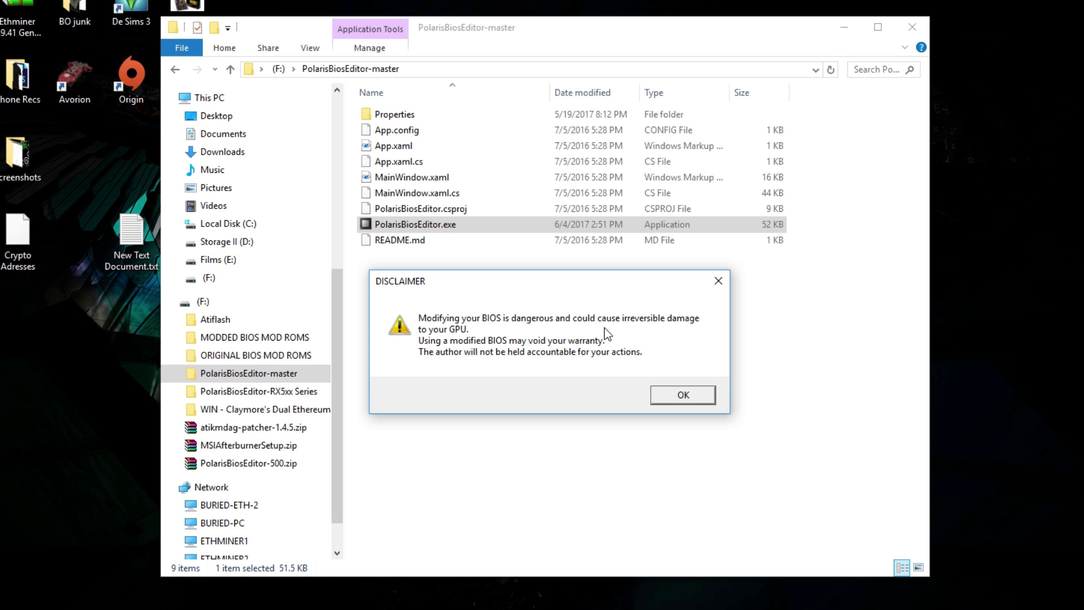
{"action": "left_click", "coordinate": [703, 401]}
{"action": "left_click_drag", "start_coordinate": [369, 34], "coordinate": [709, 271]}
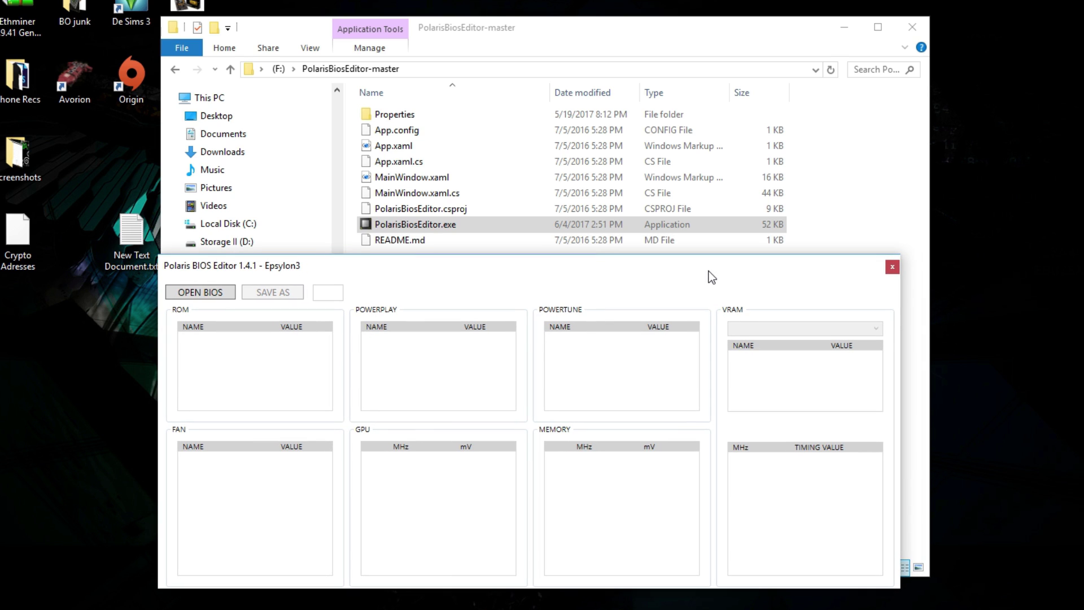
Load ModdedAsusELPIDA4704.rom from the MODDED BIOS MOD ROMS folder into the BIOS editor
{"action": "left_click", "coordinate": [206, 291]}
{"action": "left_click_drag", "start_coordinate": [359, 292], "coordinate": [417, 181]}
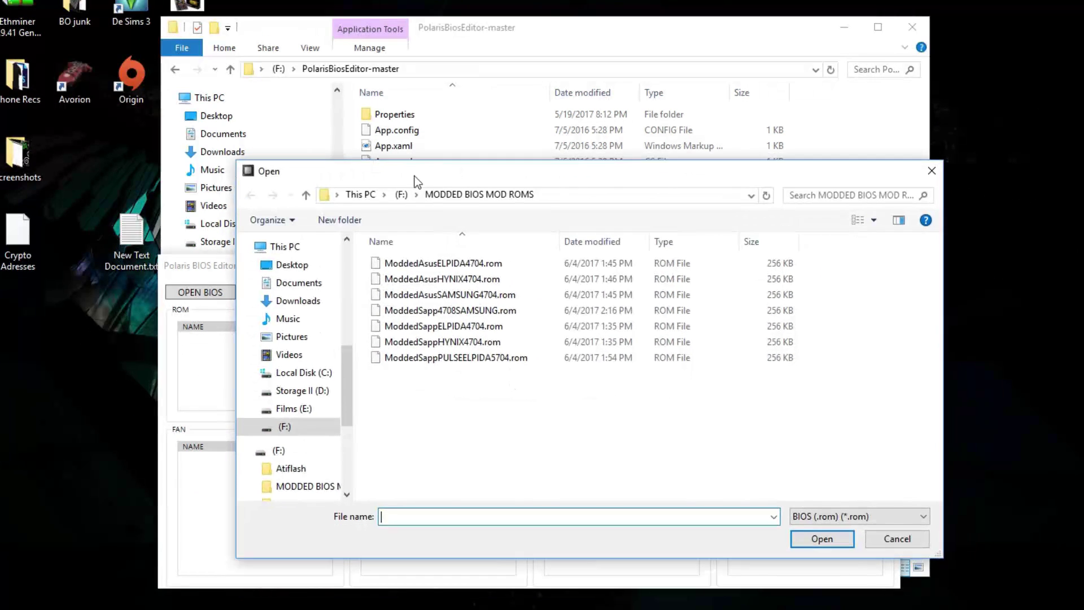
{"action": "left_click", "coordinate": [480, 264]}
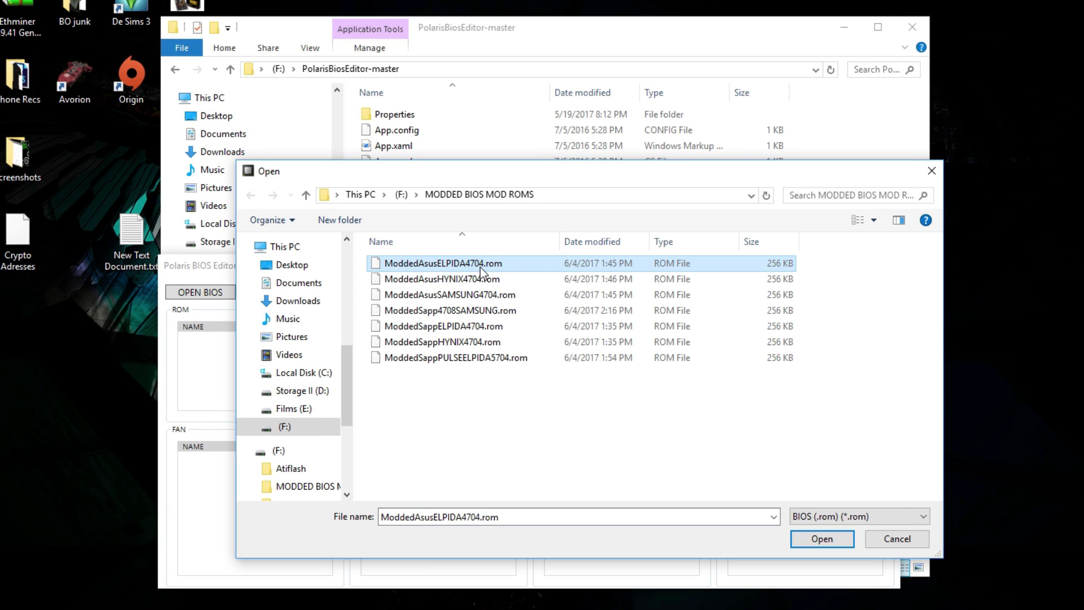
{"action": "left_click", "coordinate": [822, 538]}
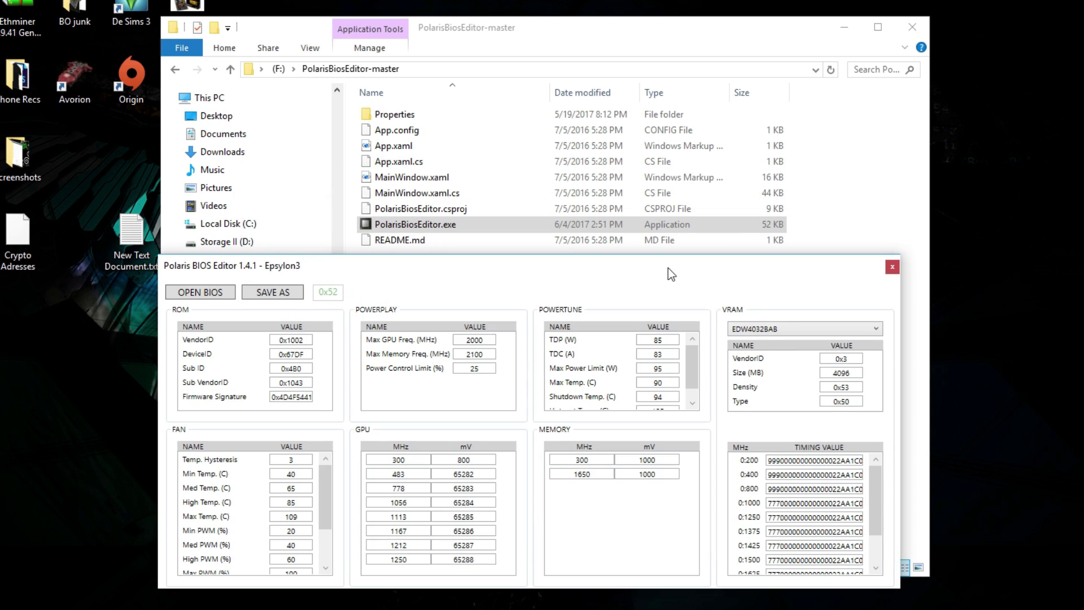
{"action": "left_click_drag", "start_coordinate": [669, 266], "coordinate": [689, 165]}
Look through the VRAM timing straps from 1500 MHz up to 2000 MHz
{"action": "scroll", "coordinate": [790, 423], "scroll_direction": "down", "scroll_amount": 1}
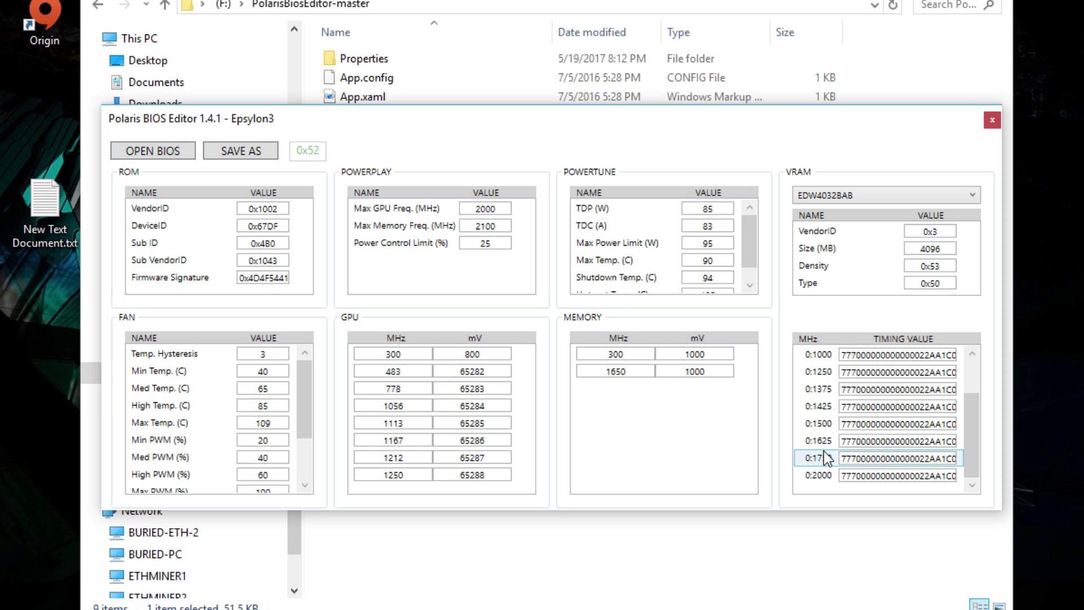
{"action": "left_click", "coordinate": [824, 452]}
{"action": "left_click", "coordinate": [848, 405]}
{"action": "left_click", "coordinate": [819, 423]}
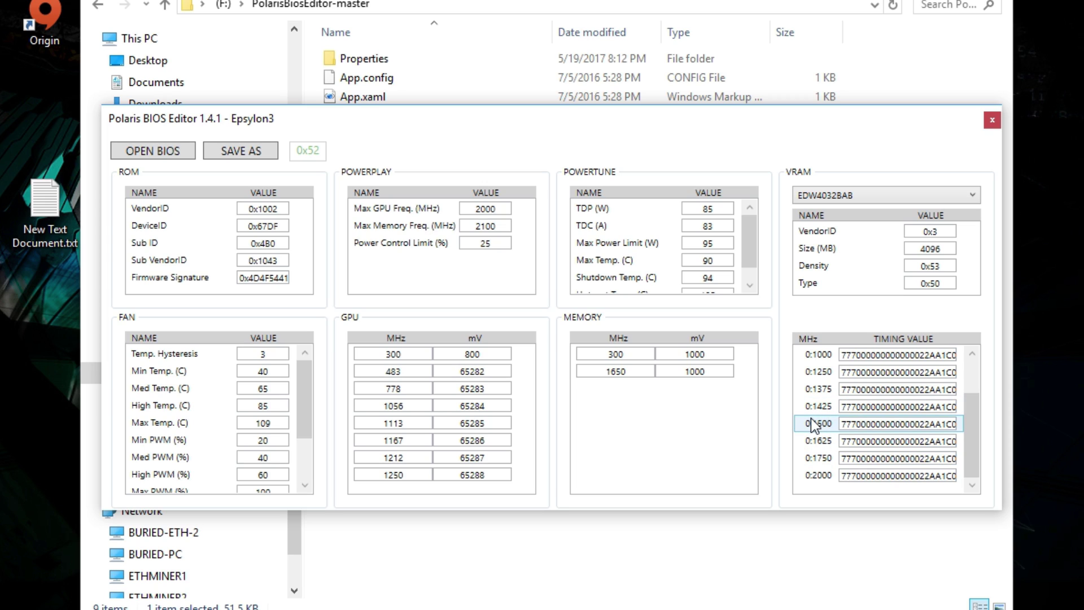
{"action": "left_click", "coordinate": [809, 444]}
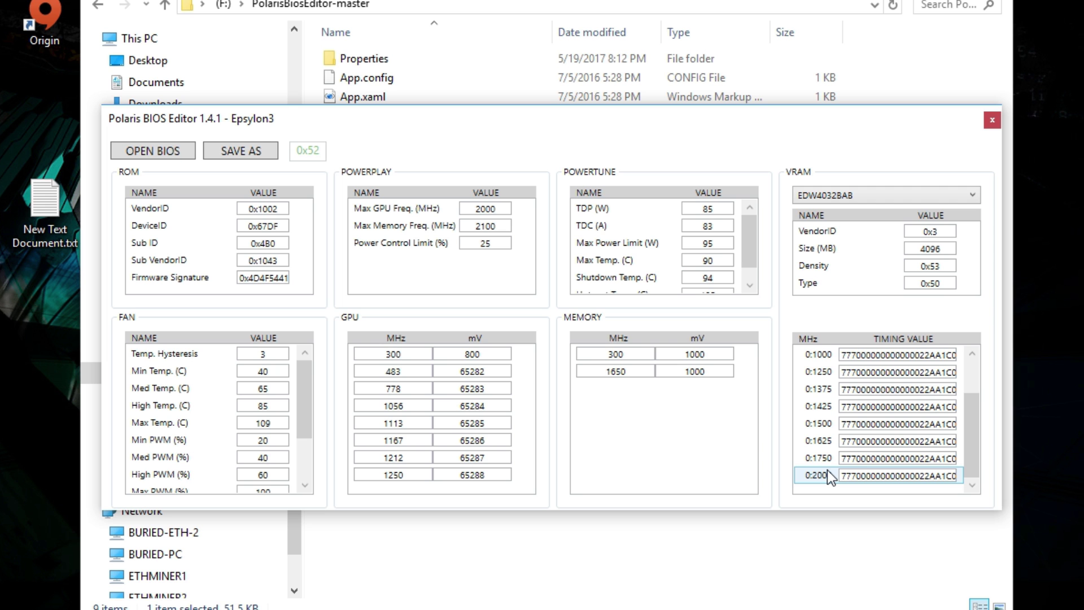
{"action": "left_click", "coordinate": [846, 424]}
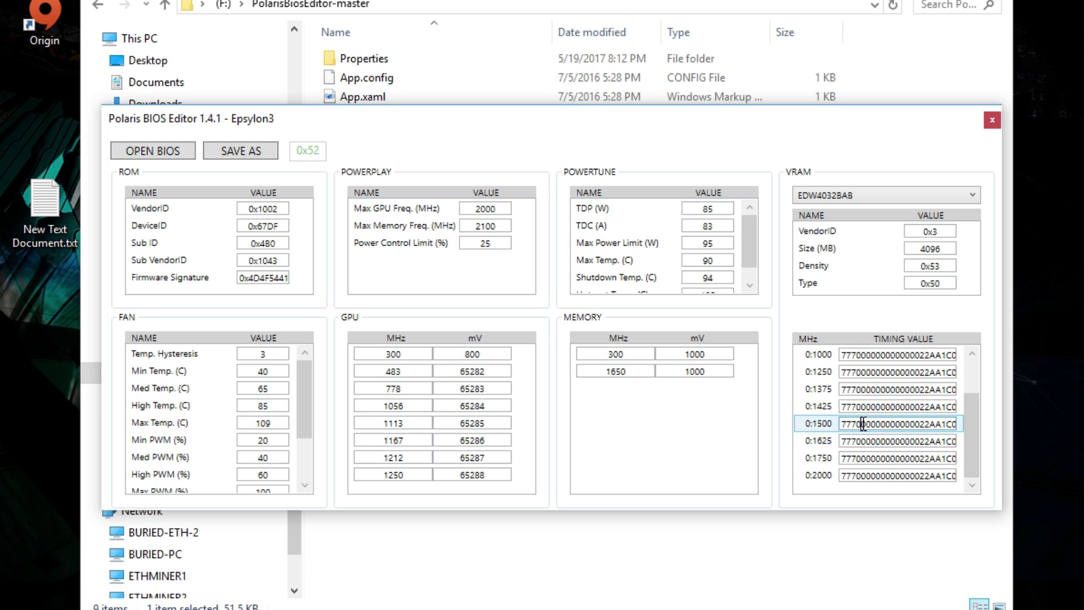
Select the complete timing value of the 1500 MHz memory strap and copy it
{"action": "double_click", "coordinate": [863, 424]}
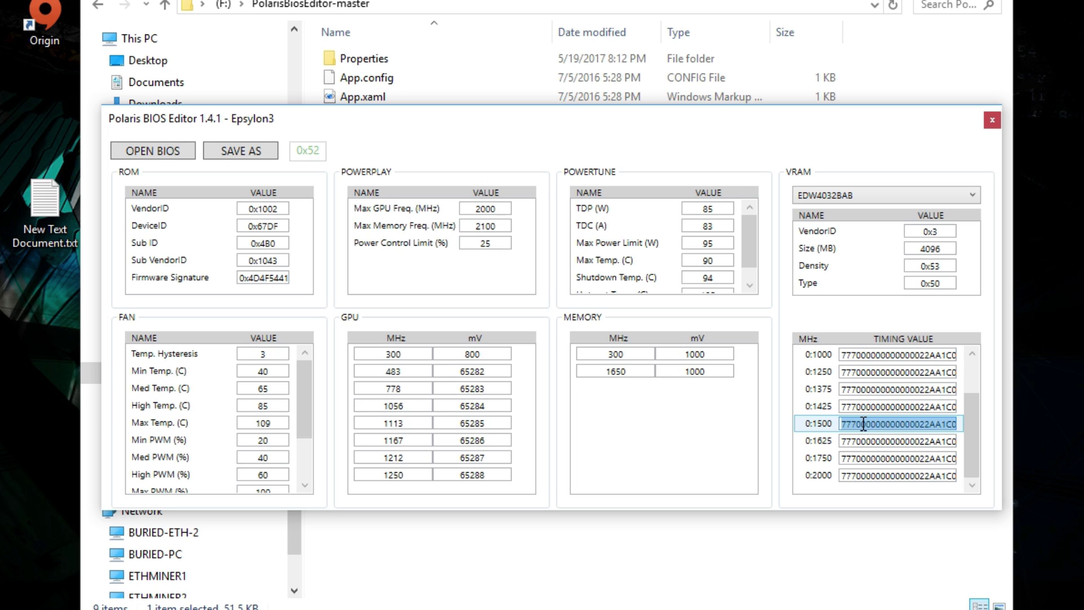
{"action": "left_click", "coordinate": [847, 424]}
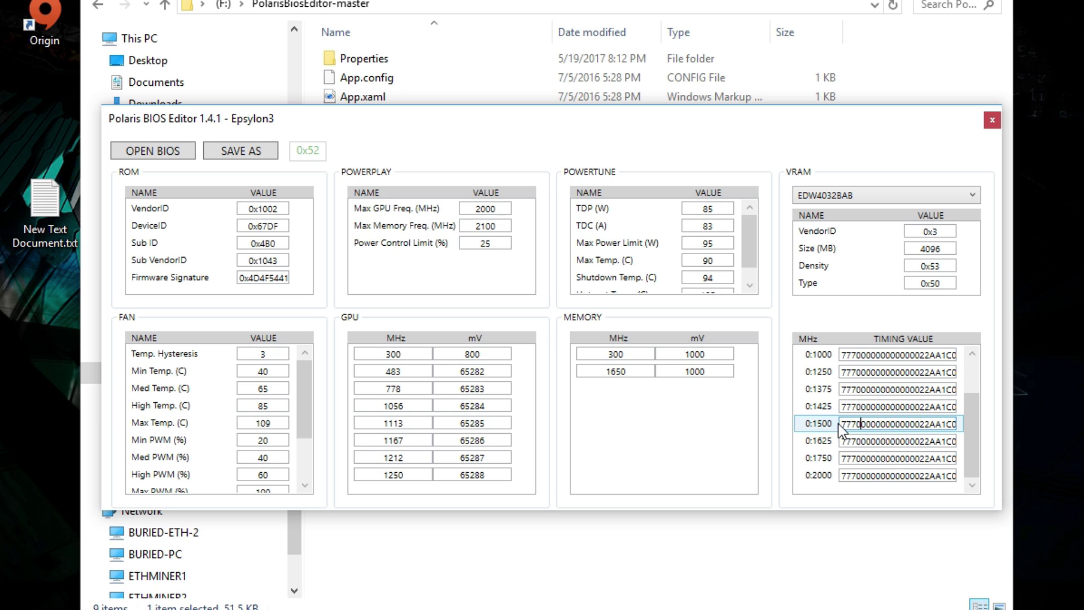
{"action": "left_click", "coordinate": [836, 425]}
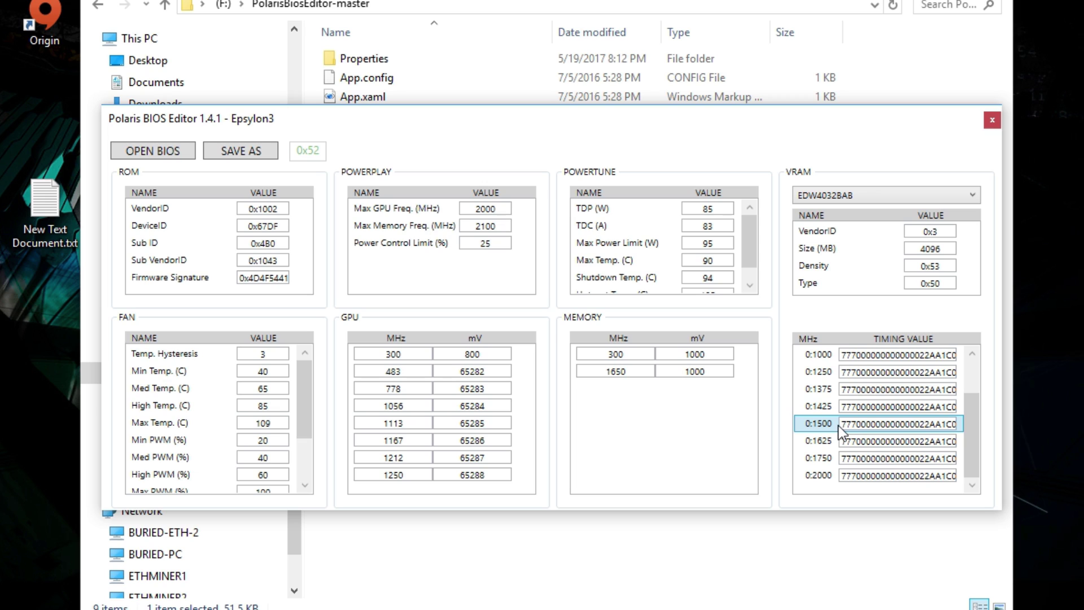
{"action": "left_click", "coordinate": [841, 426]}
{"action": "key", "text": "ctrl+a"}
{"action": "key", "text": "ctrl+v"}
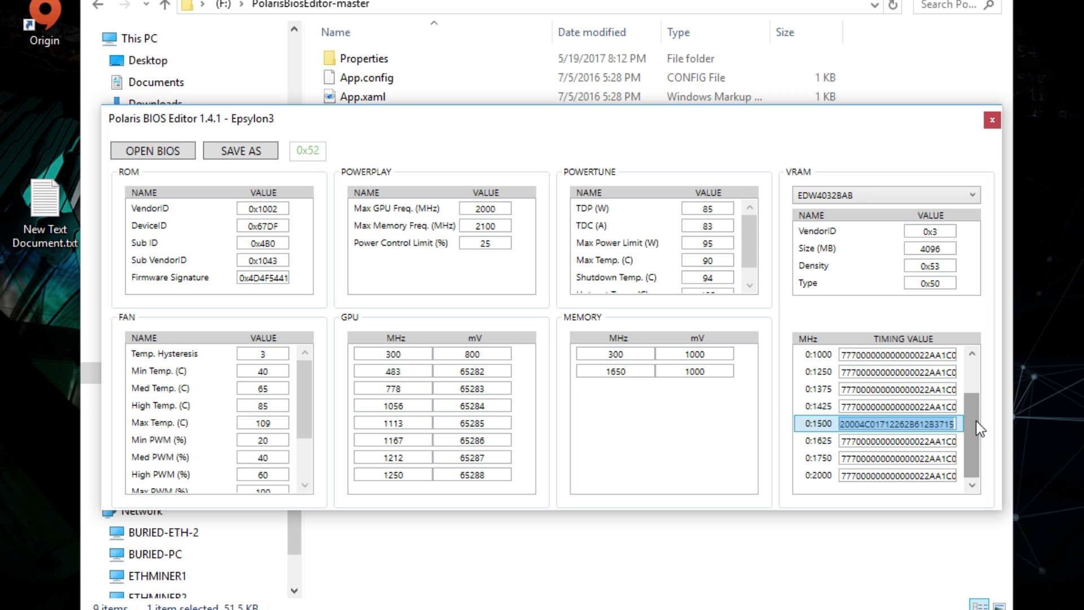
{"action": "left_click", "coordinate": [953, 423]}
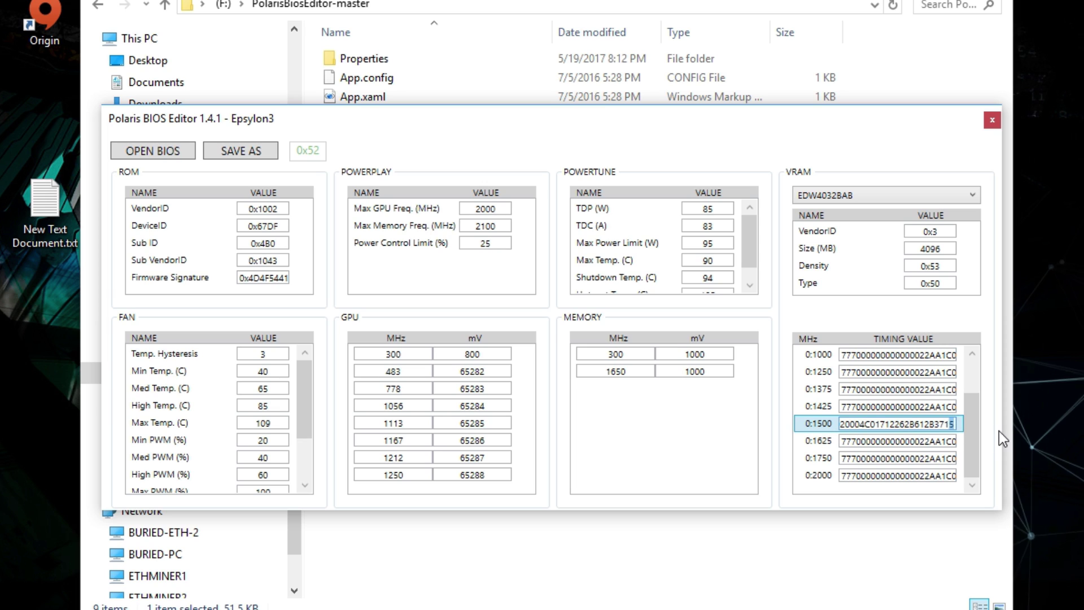
{"action": "key", "text": "ctrl+z"}
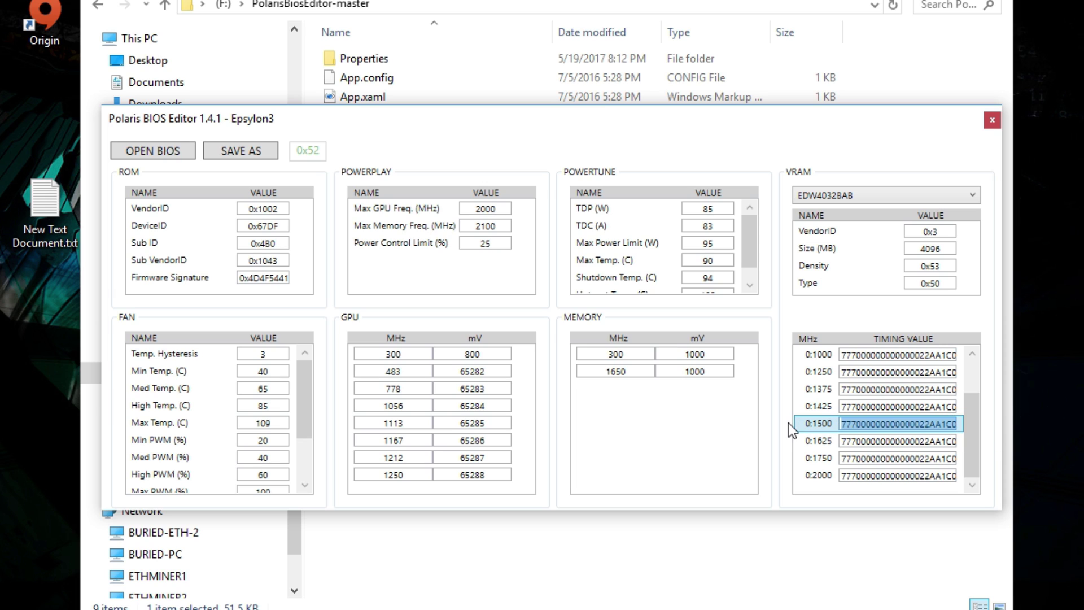
{"action": "left_click", "coordinate": [855, 423]}
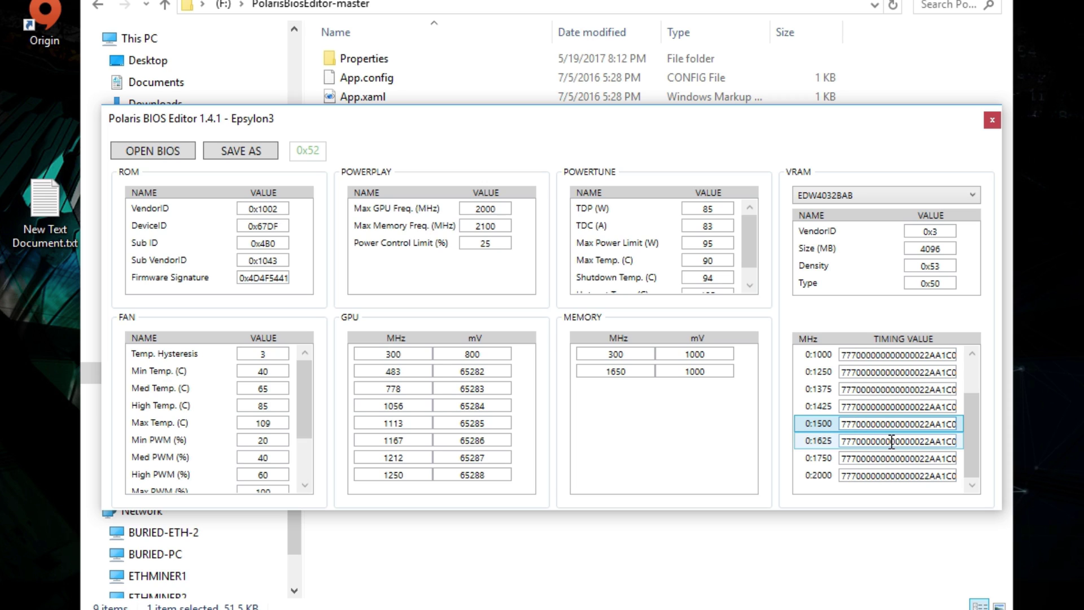
{"action": "key", "text": "ctrl+a"}
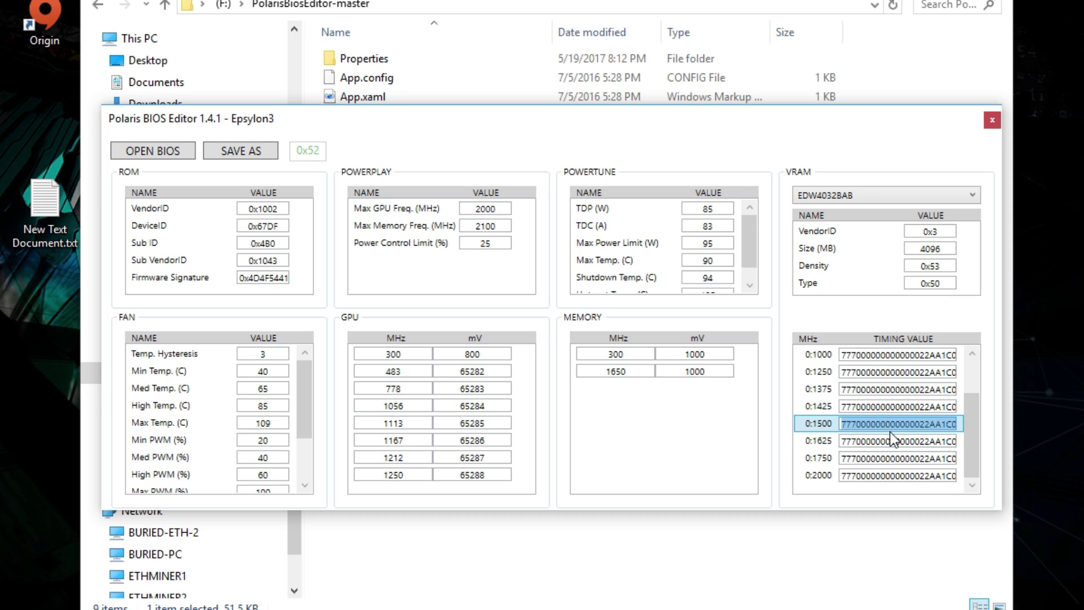
Replace the 1625, 1750 and 2000 MHz timing values with the copied 1500 MHz value and check the pasted strings
{"action": "left_click", "coordinate": [885, 441]}
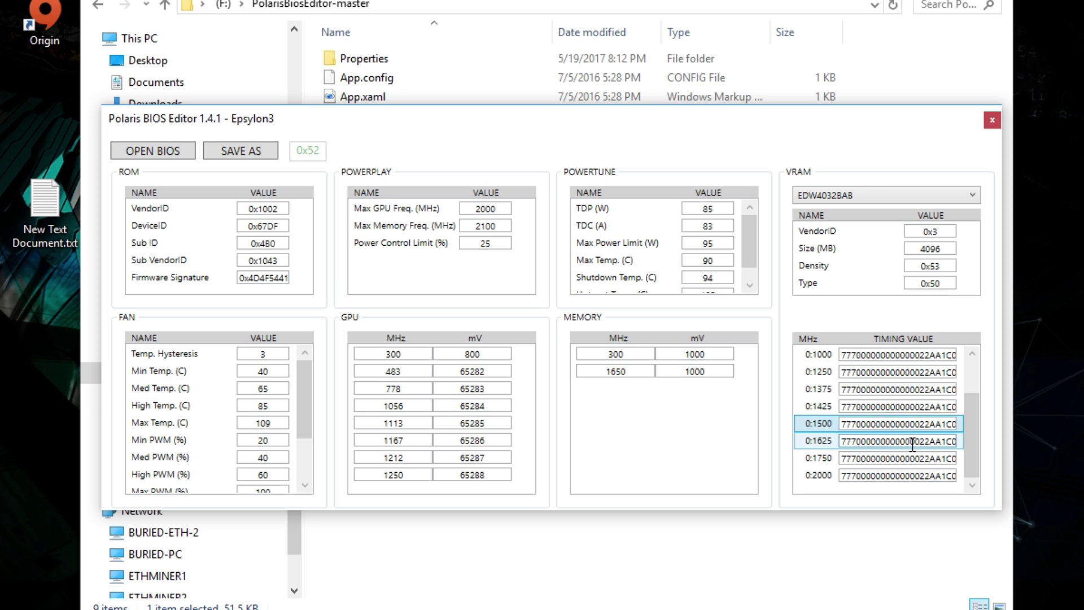
{"action": "key", "text": "ctrl+a"}
{"action": "key", "text": "ctrl+v"}
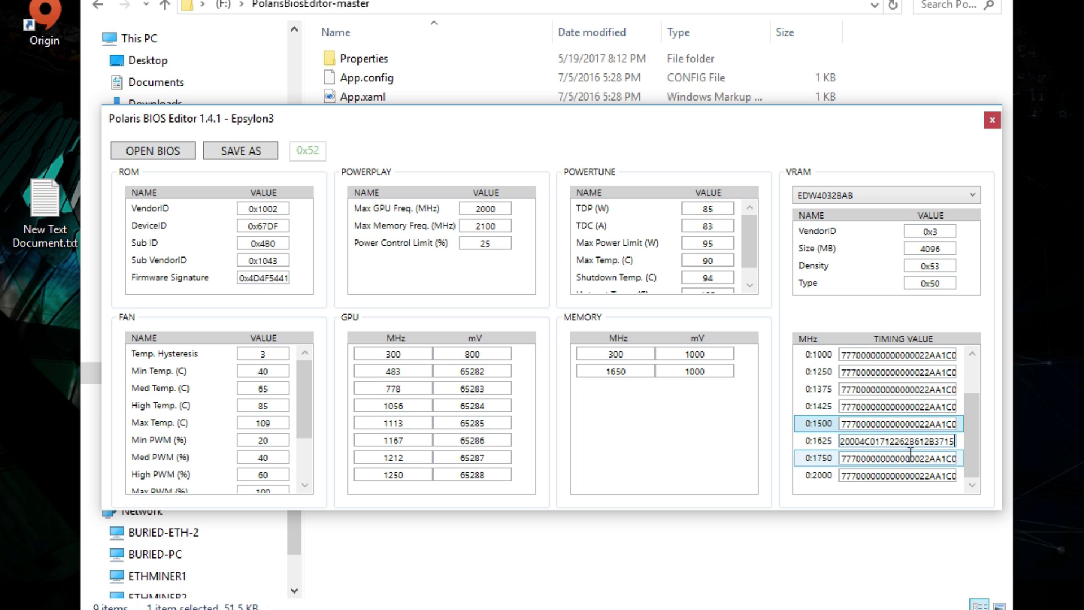
{"action": "left_click", "coordinate": [908, 458]}
{"action": "key", "text": "ctrl+a"}
{"action": "key", "text": "ctrl+v"}
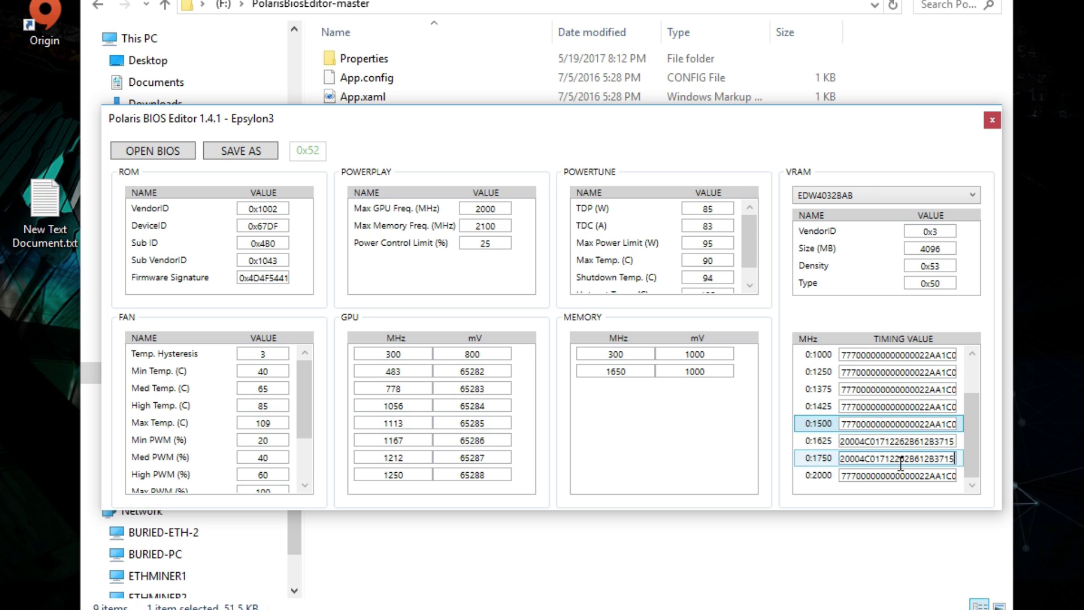
{"action": "left_click", "coordinate": [882, 470]}
{"action": "key", "text": "ctrl+a"}
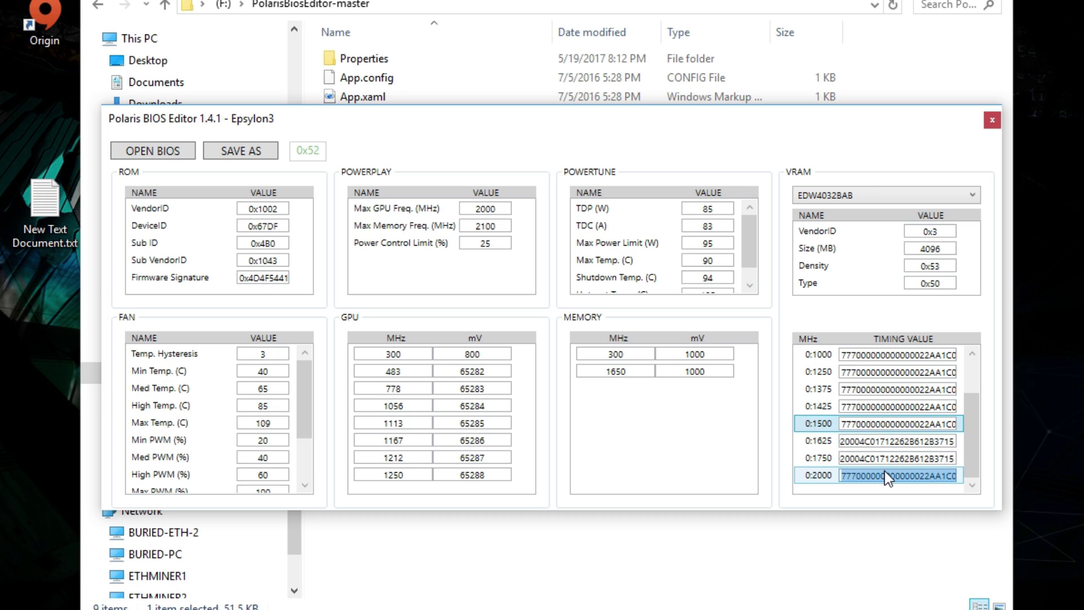
{"action": "key", "text": "ctrl+v"}
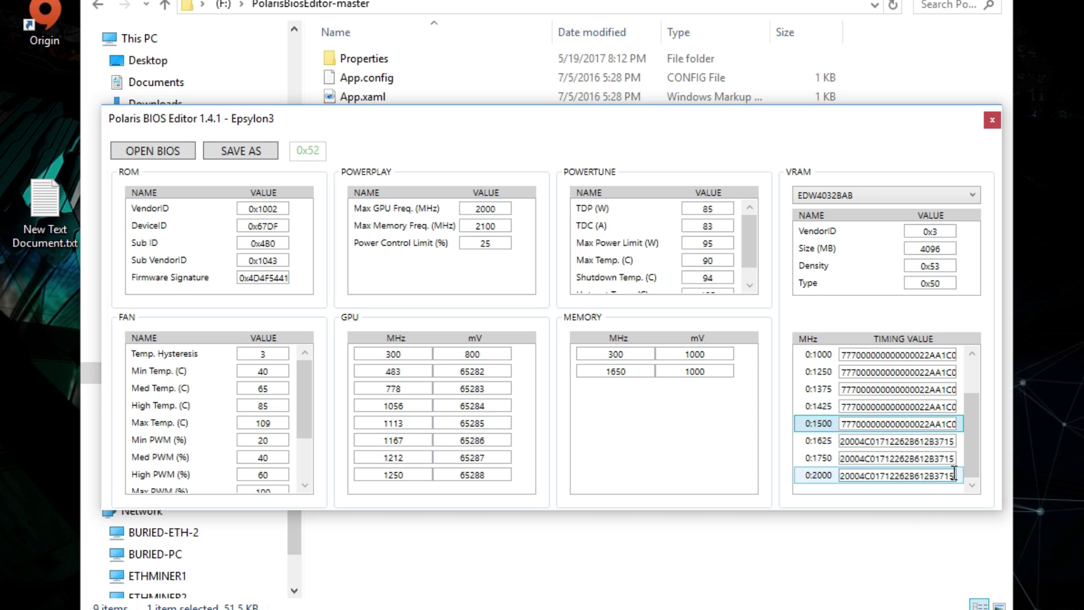
{"action": "key", "text": "ctrl+z"}
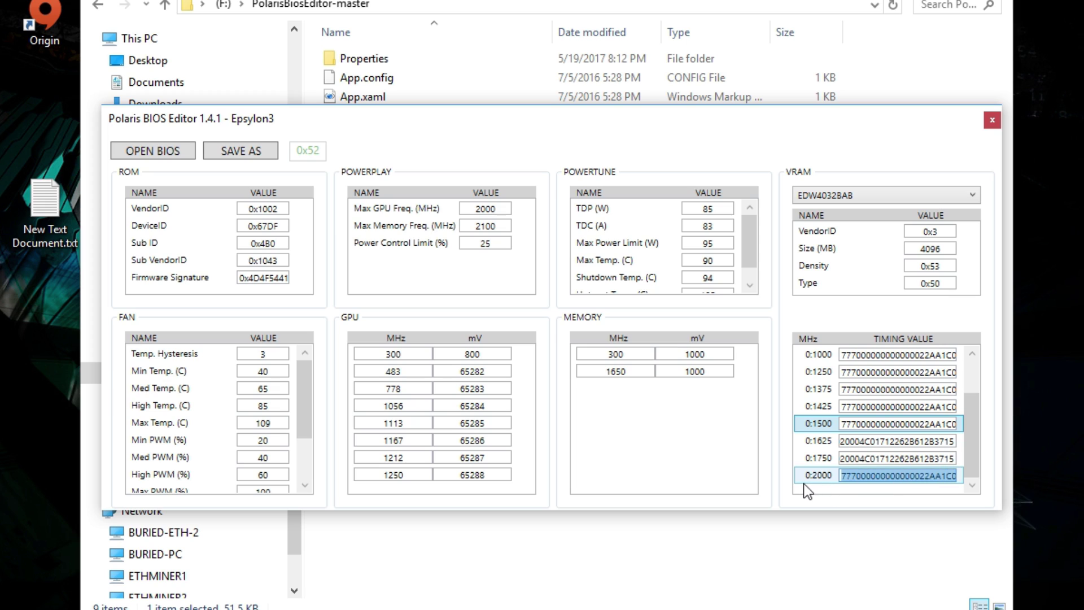
{"action": "left_click_drag", "start_coordinate": [956, 460], "coordinate": [881, 453]}
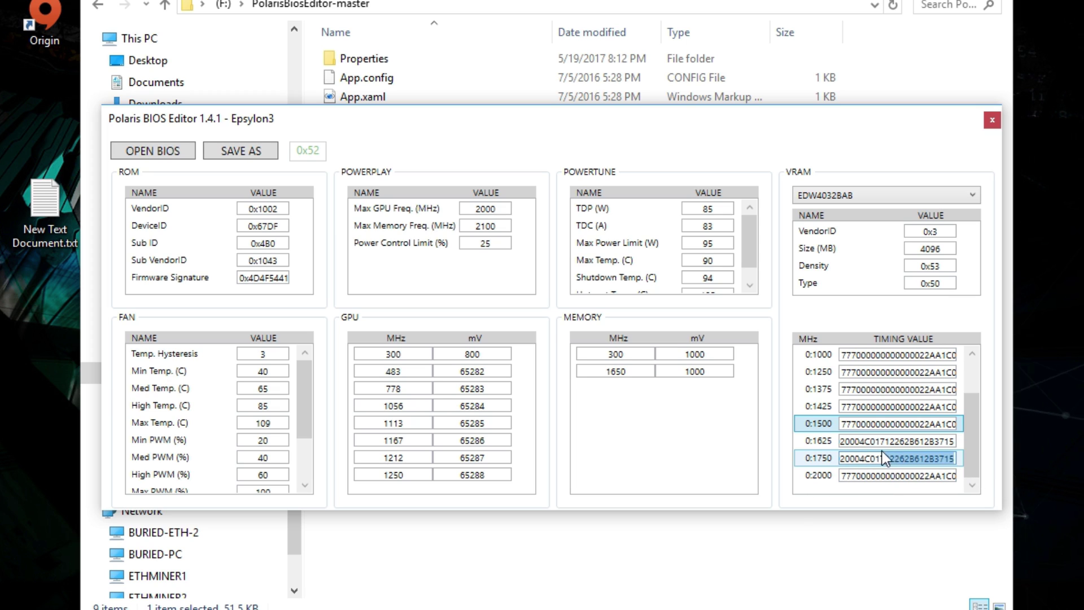
Check the pasted 1750 and 1625 MHz timing strings from their end back to their beginning
{"action": "key", "text": "ctrl+z"}
{"action": "left_click", "coordinate": [954, 438]}
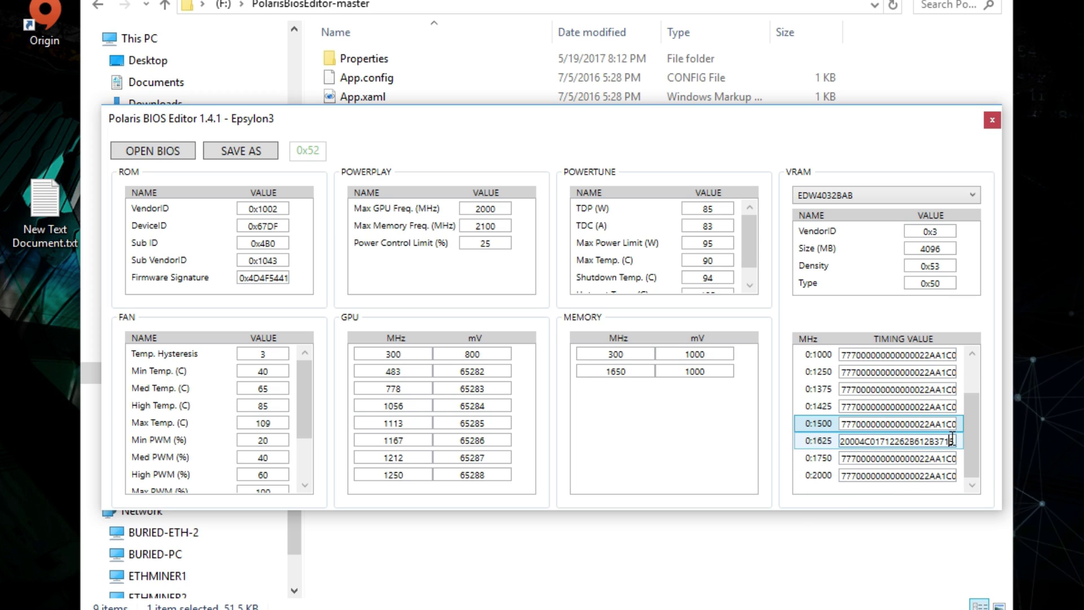
{"action": "left_click_drag", "start_coordinate": [952, 438], "coordinate": [866, 446]}
{"action": "key", "text": "ctrl+z"}
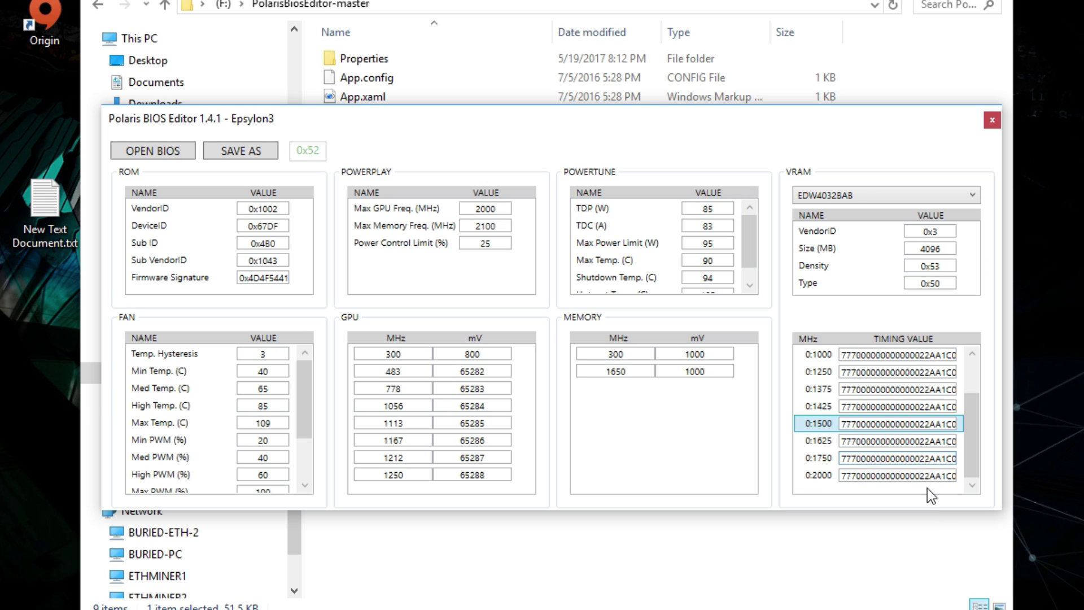
{"action": "left_click", "coordinate": [867, 439]}
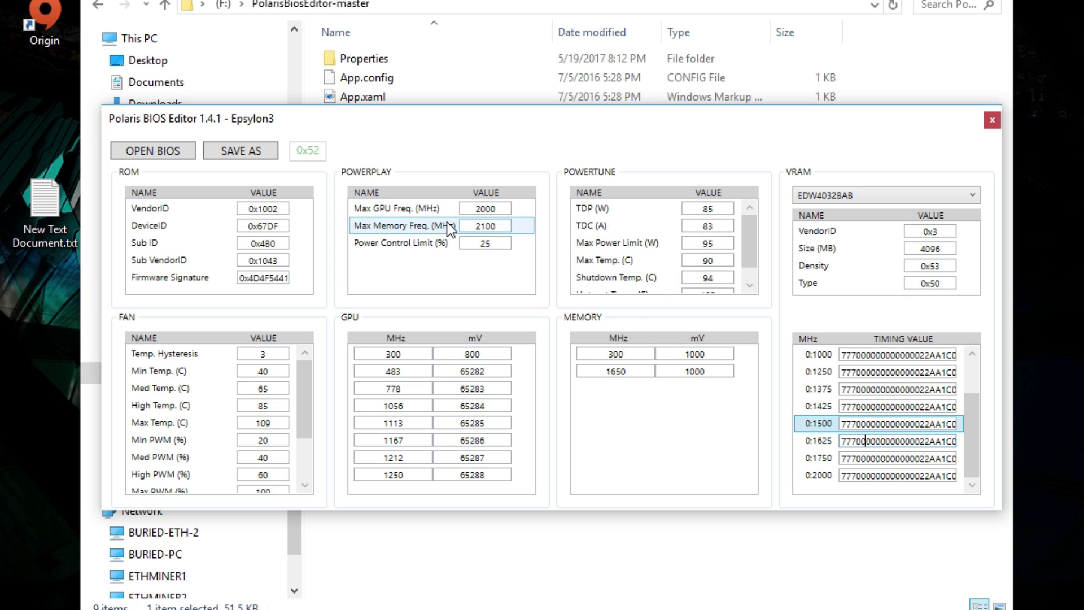
Save the edited BIOS over ModdedAsusELPIDA4704.rom in the MODDED BIOS MOD ROMS folder, replacing the existing file
{"action": "left_click", "coordinate": [237, 158]}
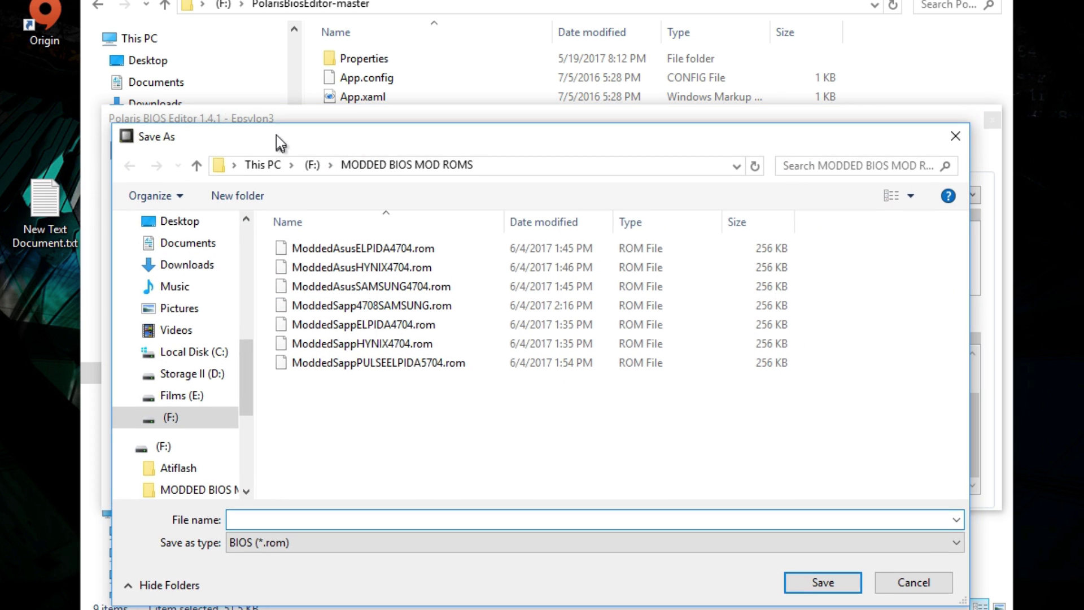
{"action": "left_click", "coordinate": [391, 247]}
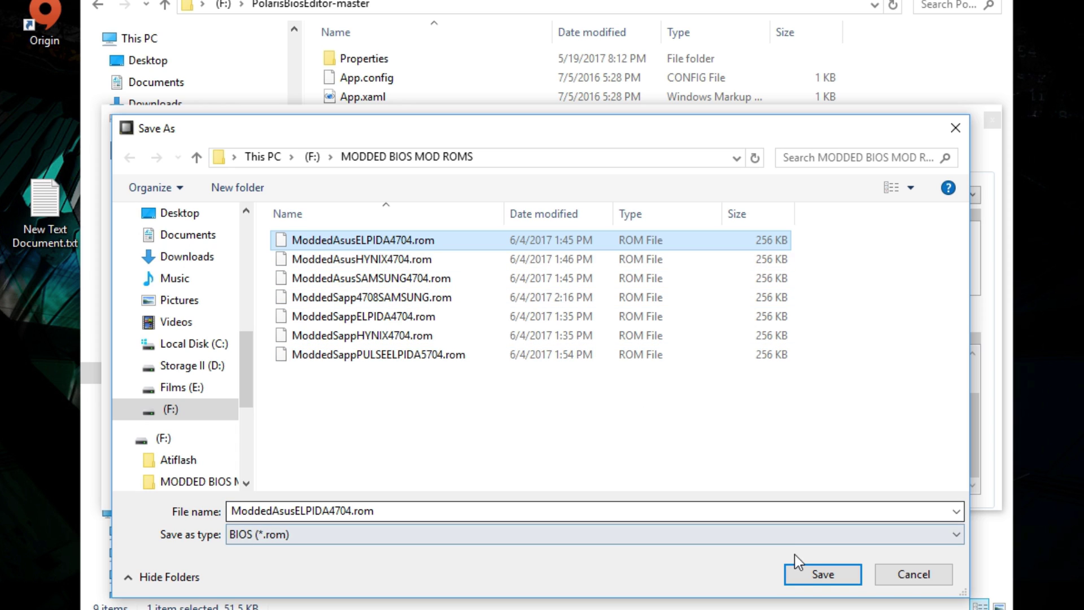
{"action": "left_click", "coordinate": [815, 576]}
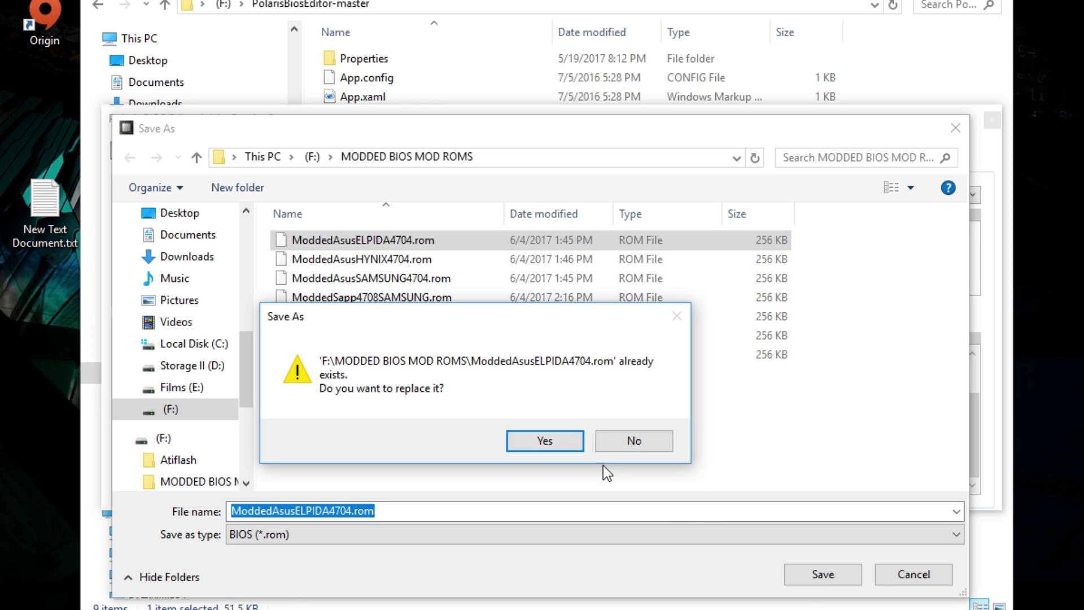
{"action": "left_click", "coordinate": [545, 441]}
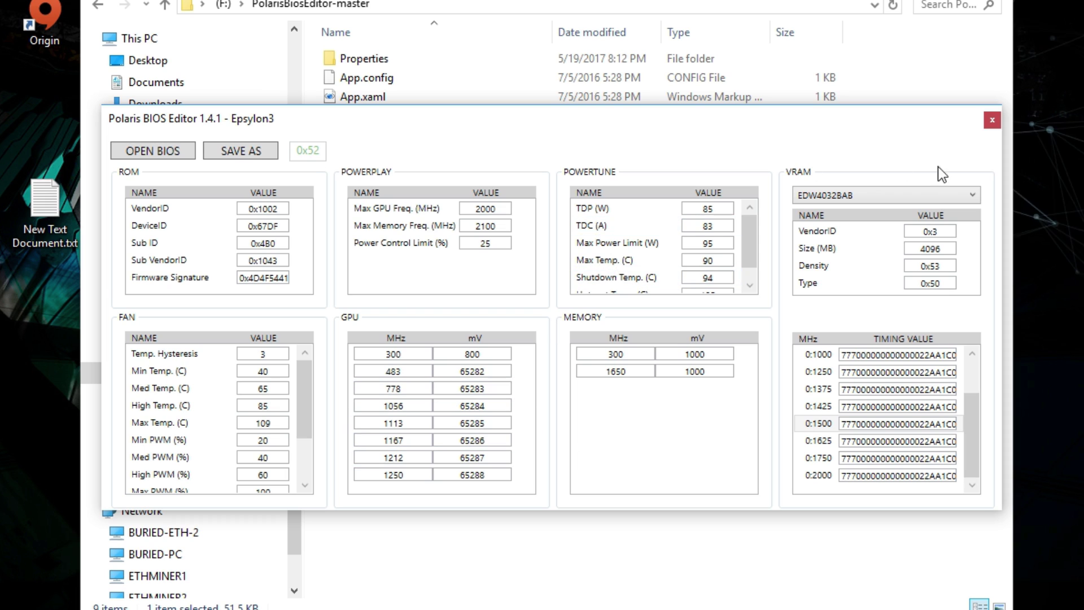
Load ModdedSappELPIDA4704.rom from the MODDED BIOS MOD ROMS folder into the BIOS editor
{"action": "left_click", "coordinate": [164, 155]}
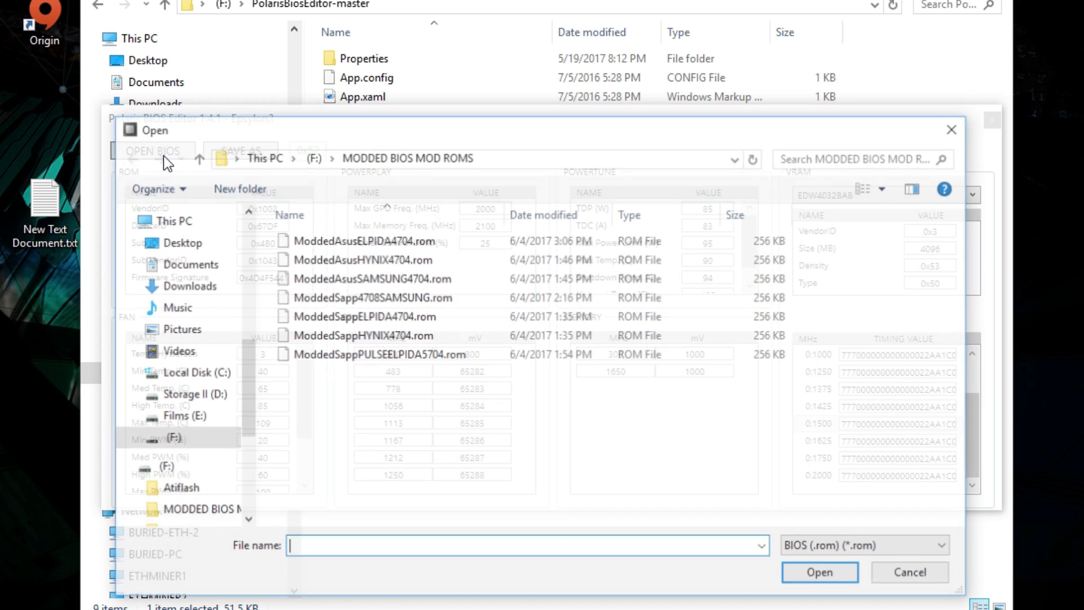
{"action": "left_click", "coordinate": [404, 309]}
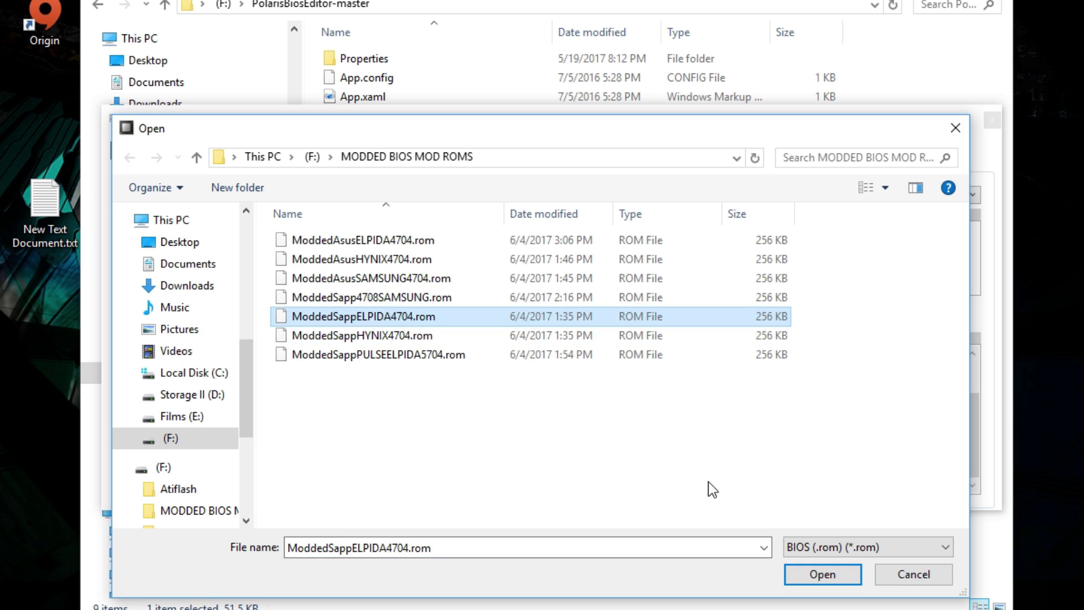
{"action": "left_click", "coordinate": [838, 567]}
Copy the complete 2:1500 timing value over the timing values of the 2:1625, 2:1750 and 2:2000 straps
{"action": "scroll", "coordinate": [907, 452], "scroll_direction": "down", "scroll_amount": 3}
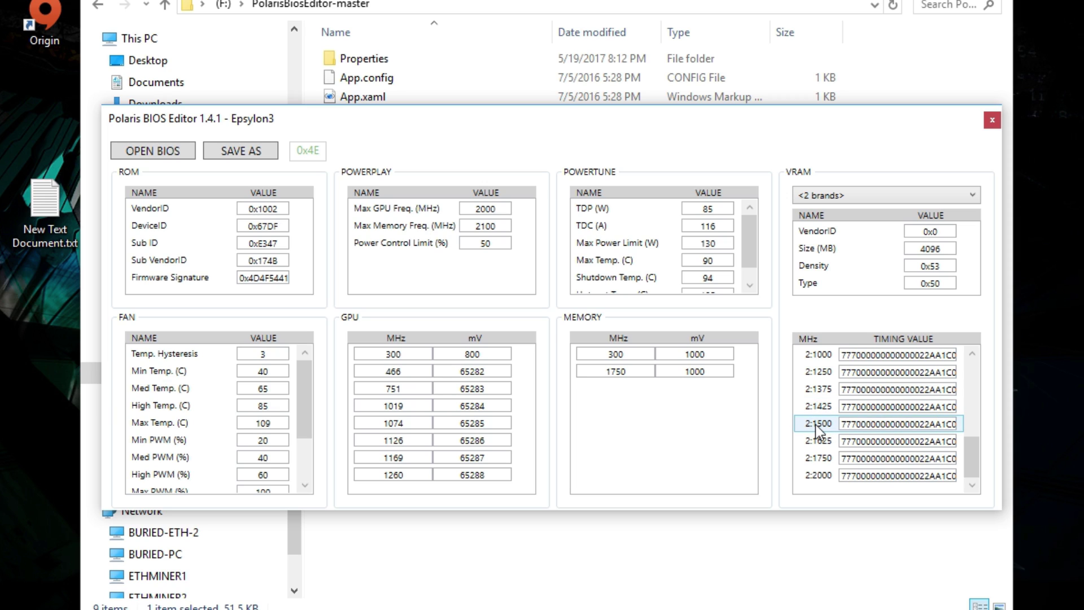
{"action": "left_click", "coordinate": [846, 425]}
{"action": "double_click", "coordinate": [884, 426]}
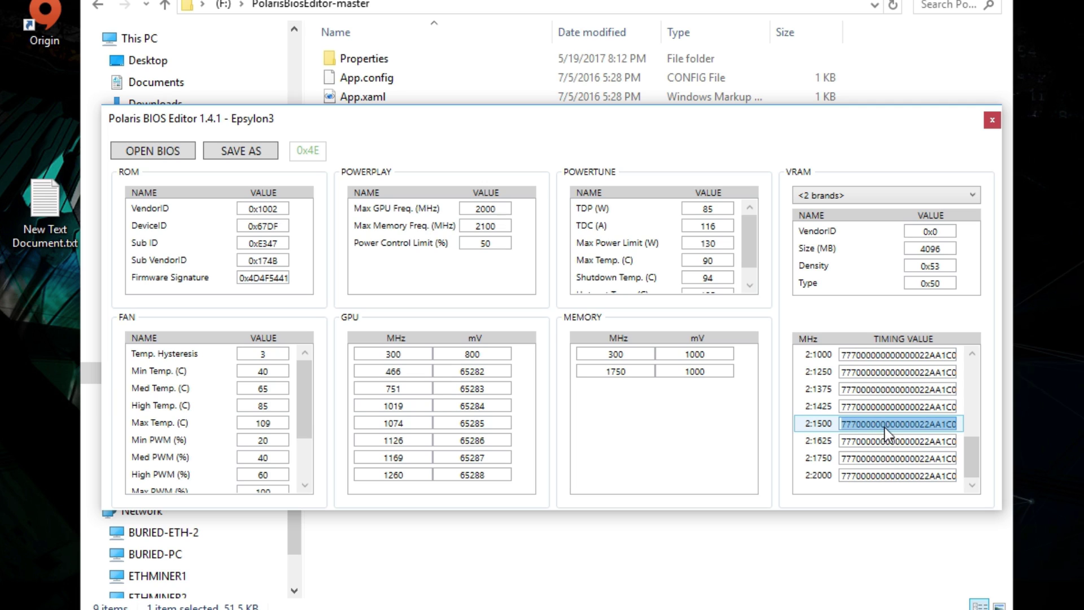
{"action": "left_click", "coordinate": [889, 441]}
{"action": "double_click", "coordinate": [889, 441]}
{"action": "key", "text": "ctrl+v"}
{"action": "left_click", "coordinate": [892, 457]}
{"action": "double_click", "coordinate": [893, 457]}
{"action": "key", "text": "ctrl+v"}
{"action": "left_click", "coordinate": [894, 476]}
{"action": "double_click", "coordinate": [894, 476]}
{"action": "key", "text": "ctrl+v"}
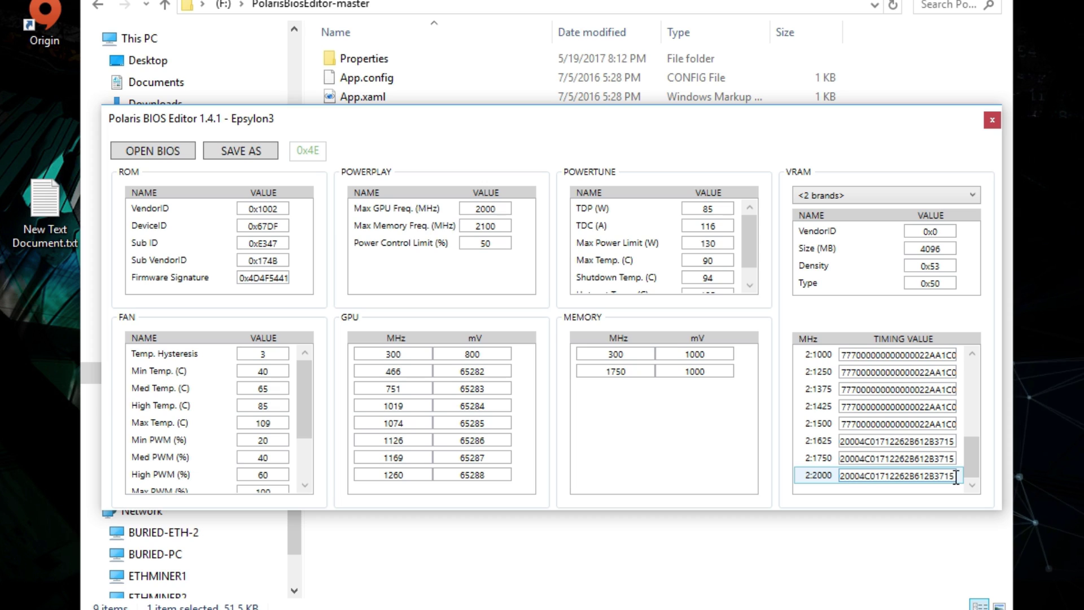
Check the full pasted timing strings of the 2:2000, 2:1750 and 2:1625 straps
{"action": "key", "text": "ctrl+z"}
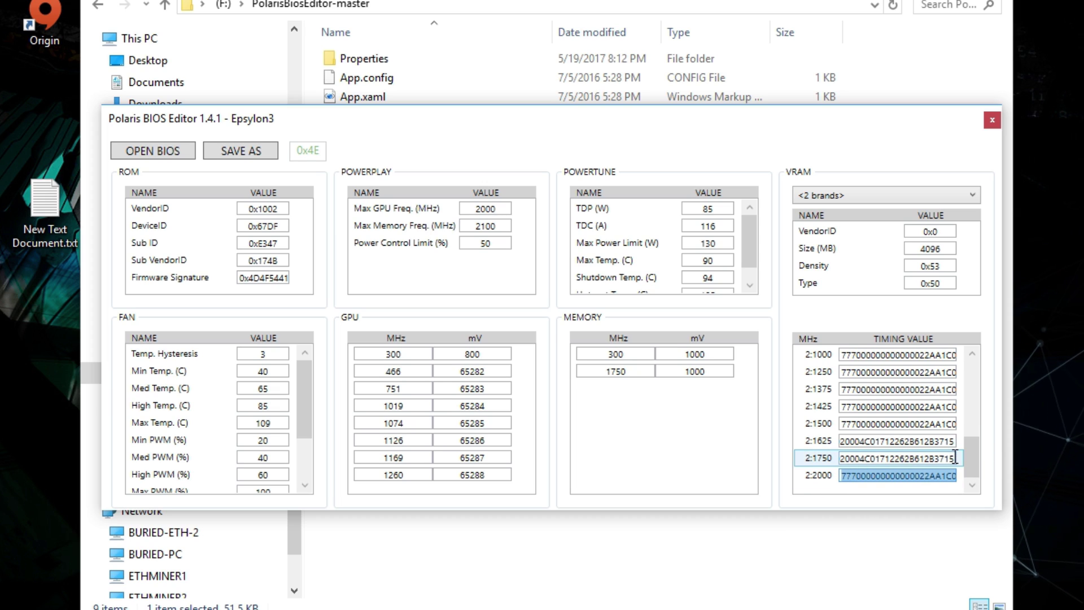
{"action": "key", "text": "ctrl+z"}
{"action": "left_click", "coordinate": [952, 440]}
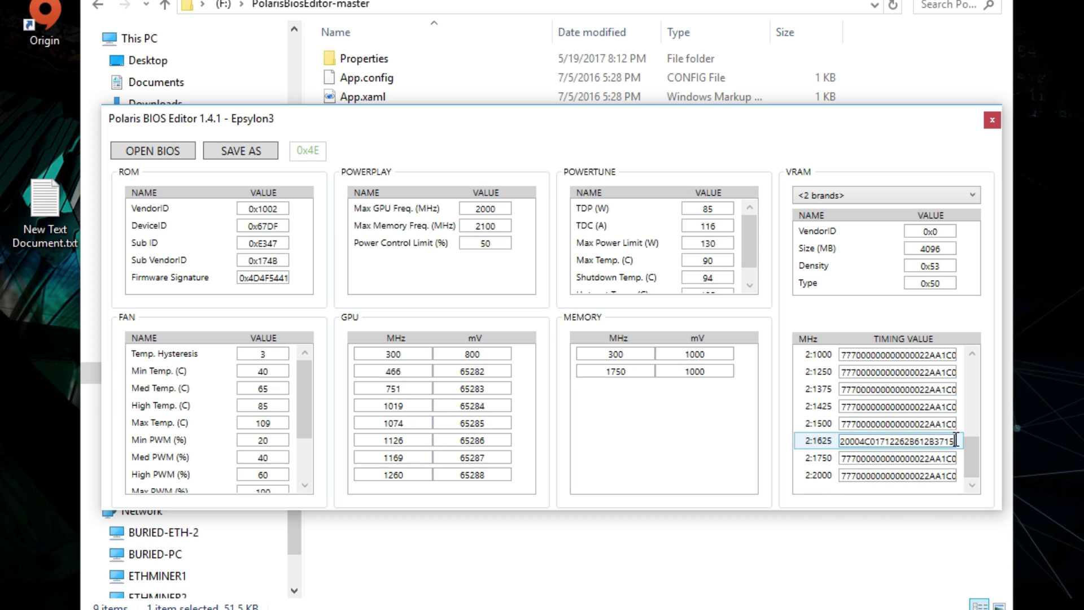
{"action": "key", "text": "ctrl+z"}
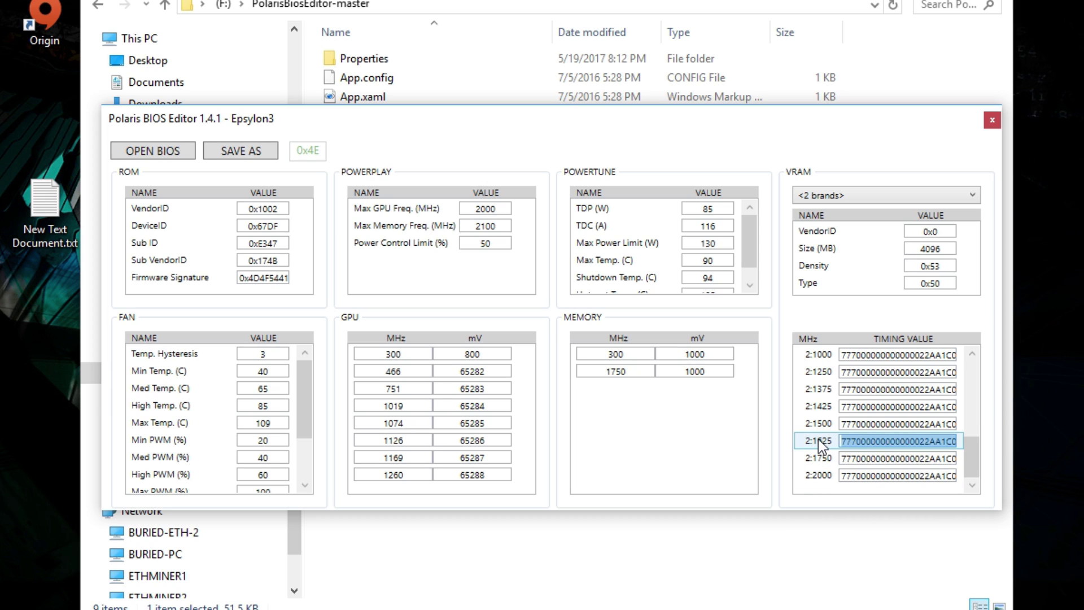
Save the edited BIOS over ModdedSappELPIDA4704.rom, replacing the existing file
{"action": "left_click", "coordinate": [243, 154]}
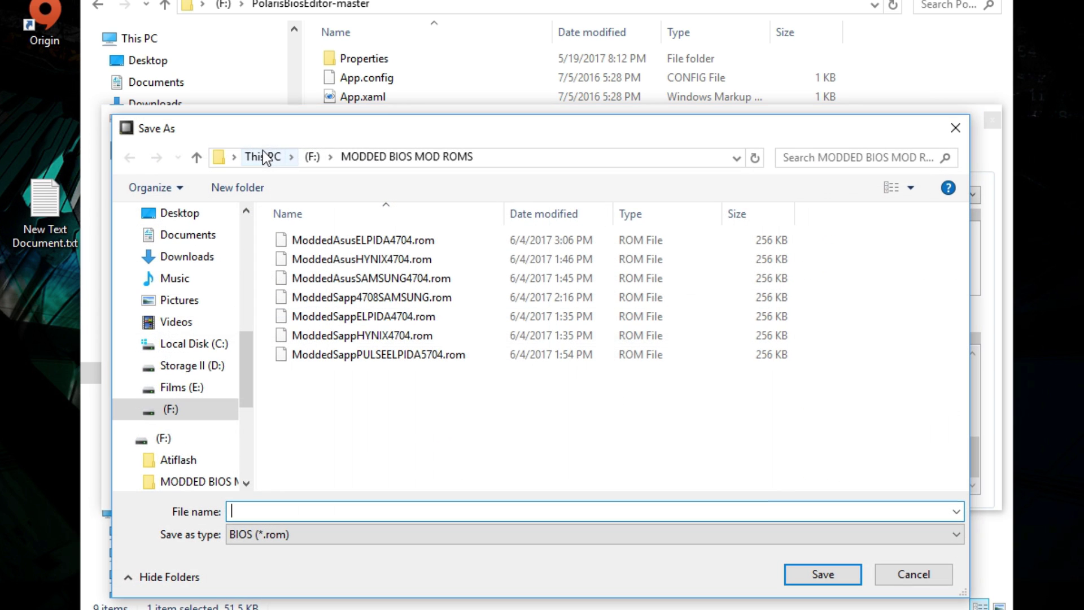
{"action": "left_click", "coordinate": [395, 317]}
{"action": "left_click", "coordinate": [823, 574]}
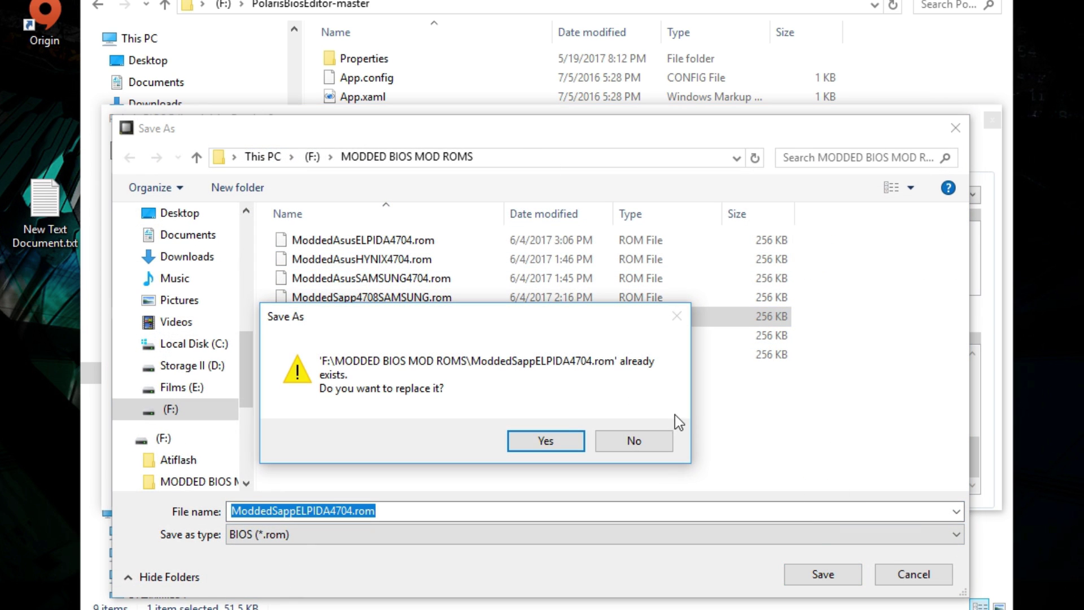
{"action": "left_click", "coordinate": [543, 442]}
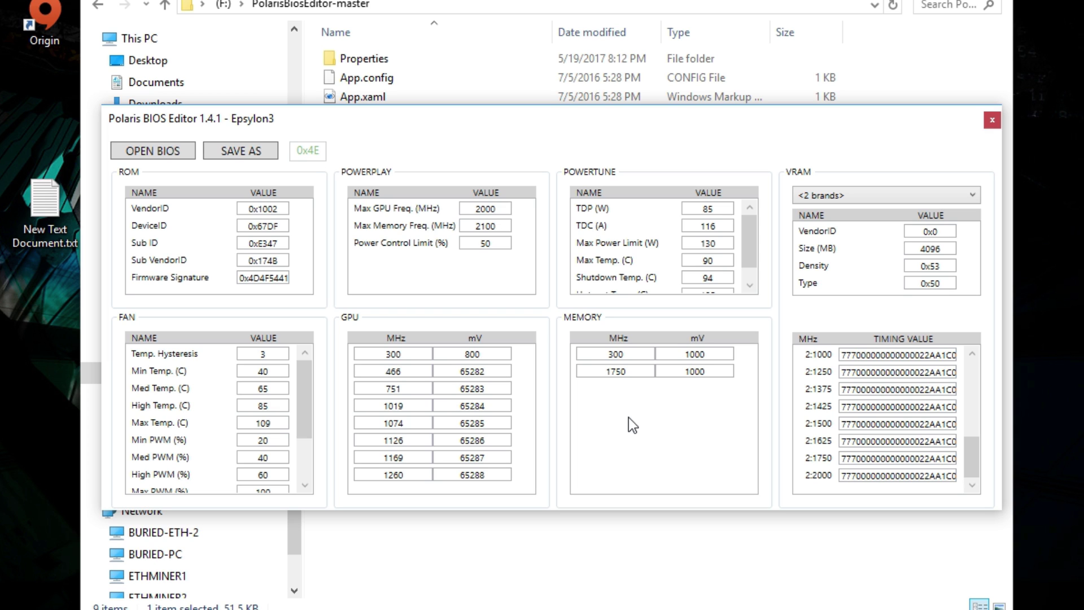
Load ModdedSapp4708SAMSUNG.rom from the MODDED BIOS MOD ROMS folder into the BIOS editor
{"action": "left_click", "coordinate": [164, 151]}
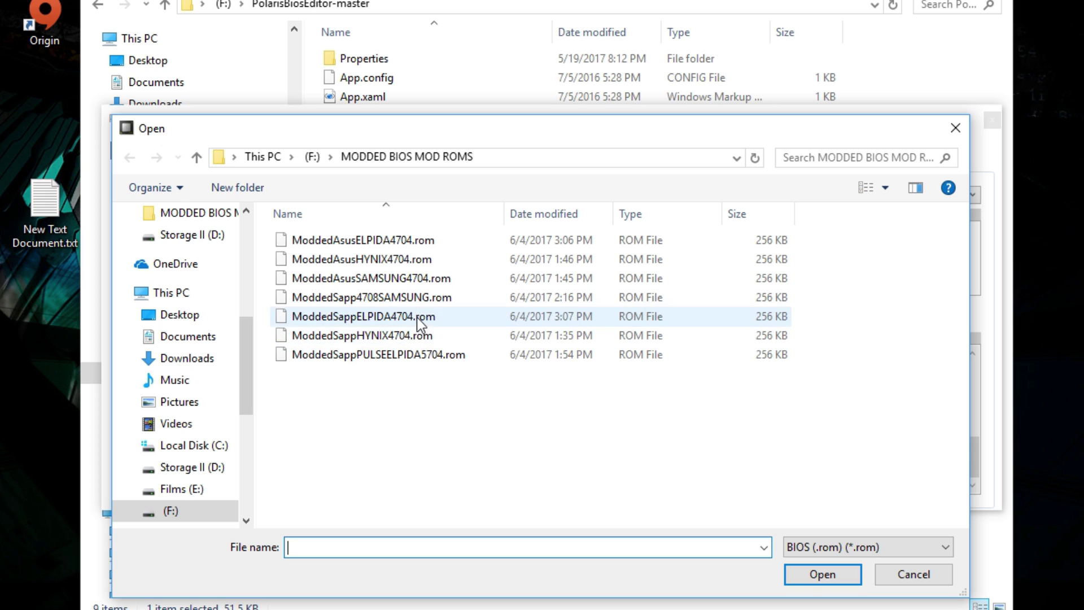
{"action": "left_click", "coordinate": [353, 300]}
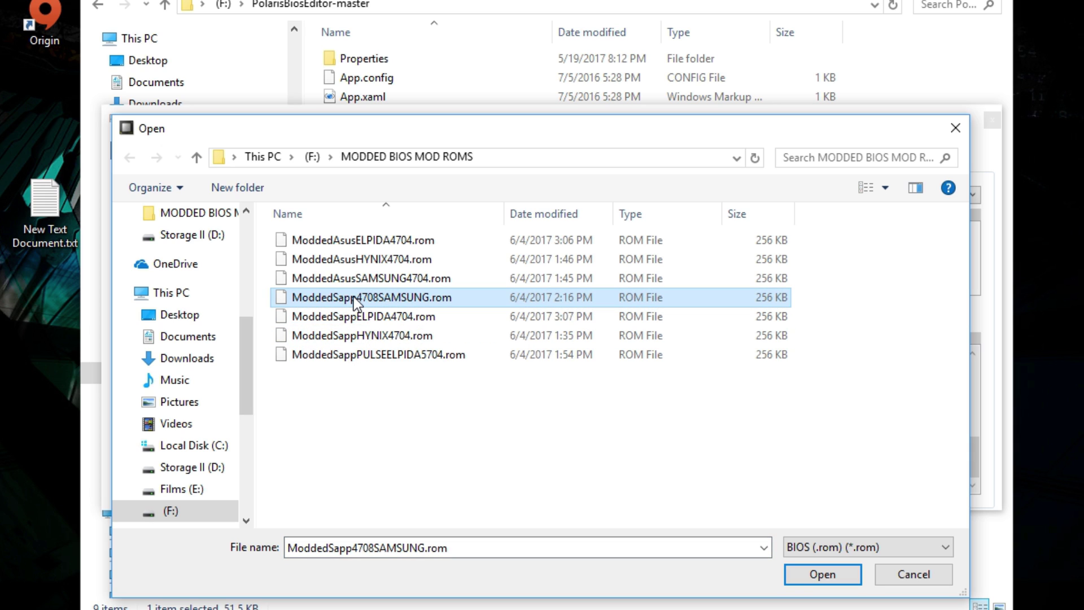
{"action": "left_click", "coordinate": [805, 582]}
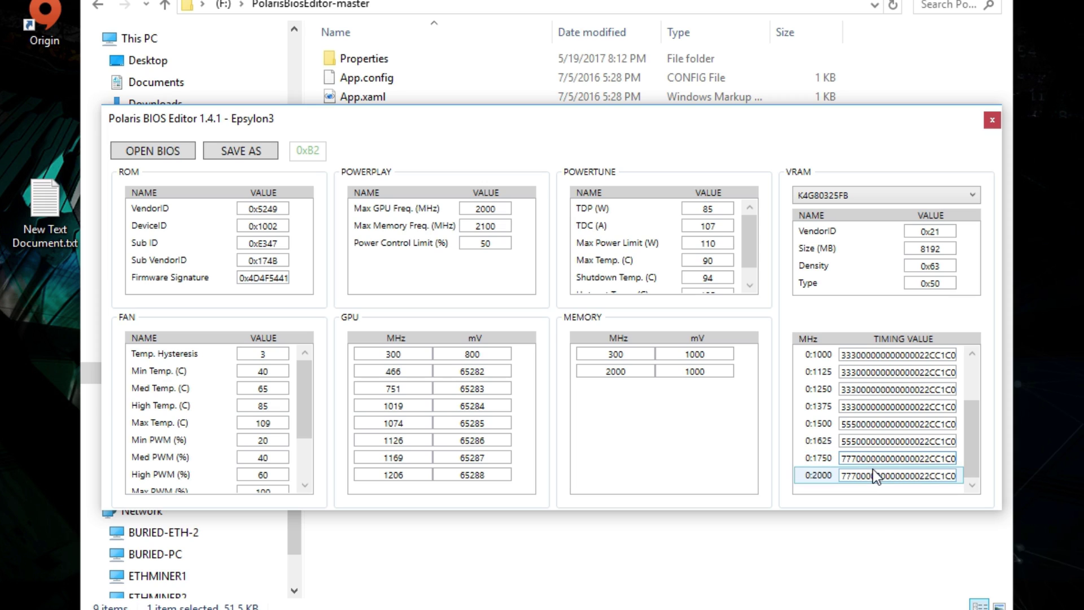
Replace the 2000 MHz timing value with a copy of the 1750 MHz value and check the pasted string
{"action": "double_click", "coordinate": [902, 459]}
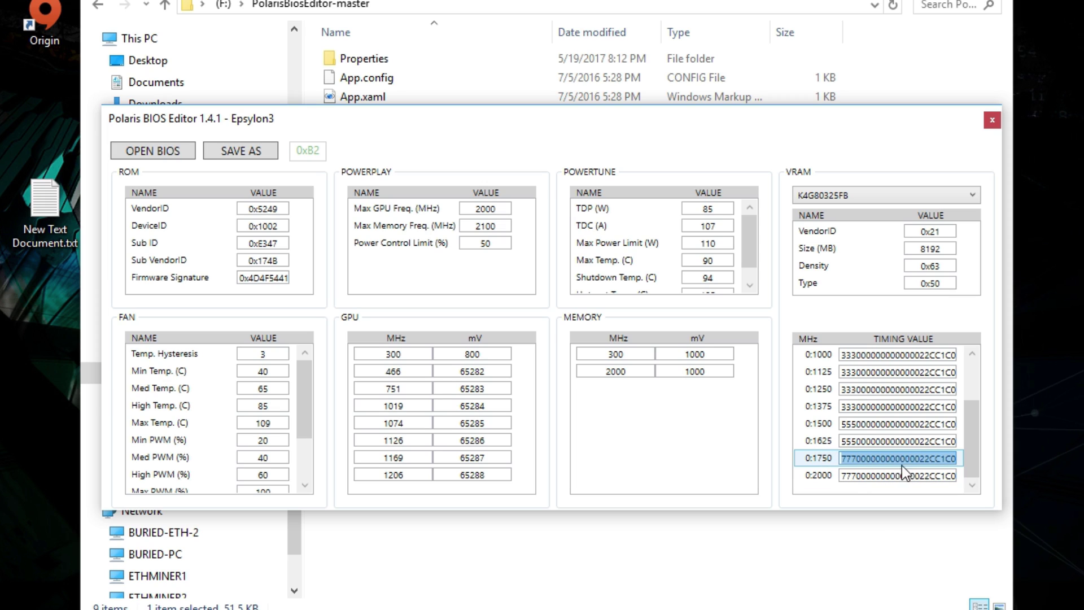
{"action": "double_click", "coordinate": [889, 476]}
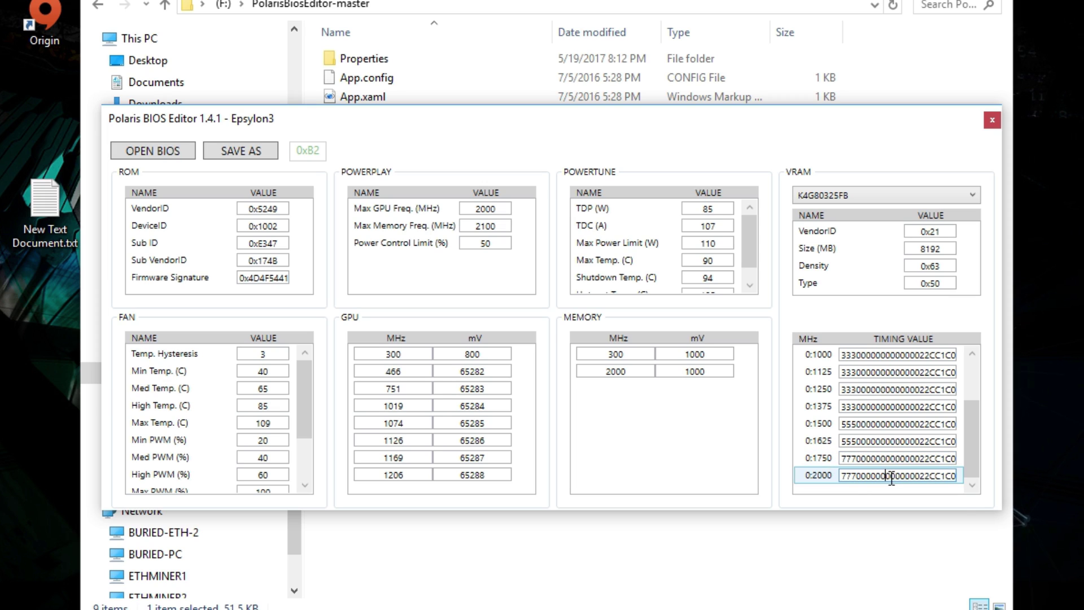
{"action": "key", "text": "ctrl+v"}
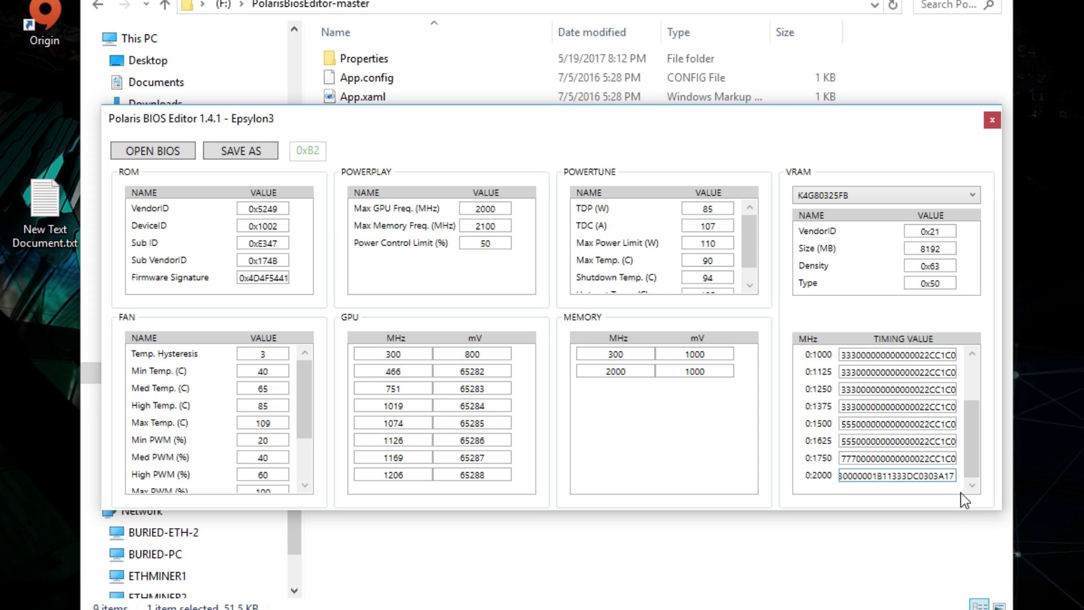
{"action": "left_click_drag", "start_coordinate": [958, 476], "coordinate": [918, 475]}
{"action": "key", "text": "ctrl+z"}
{"action": "key", "text": "ctrl+v"}
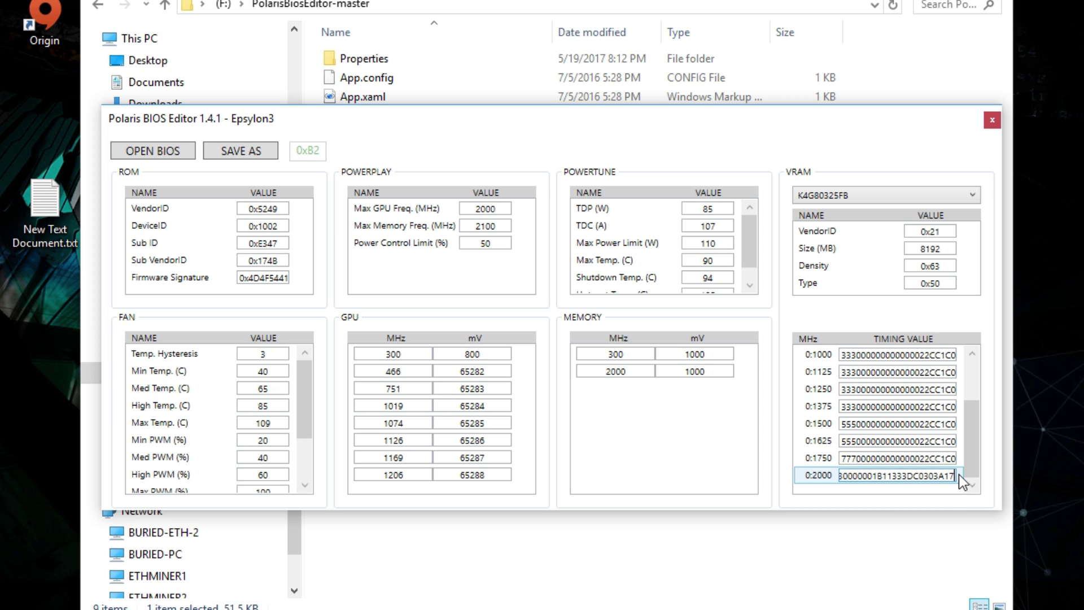
{"action": "left_click", "coordinate": [825, 463], "text": "shift"}
{"action": "left_click", "coordinate": [824, 469]}
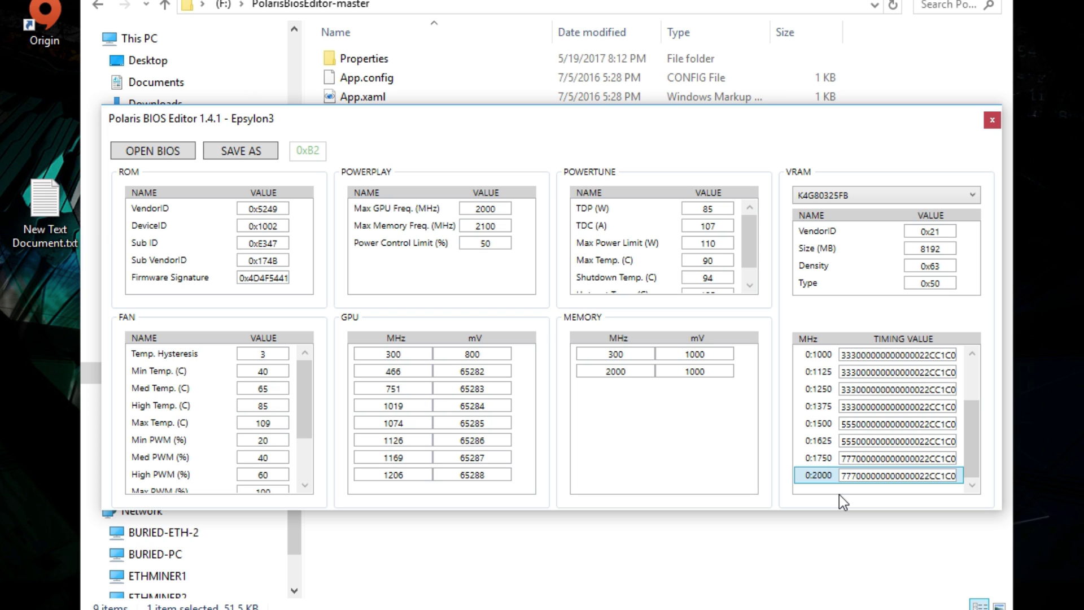
Save the edited BIOS over ModdedSapp4708SAMSUNG.rom, replacing the existing file
{"action": "left_click", "coordinate": [238, 152]}
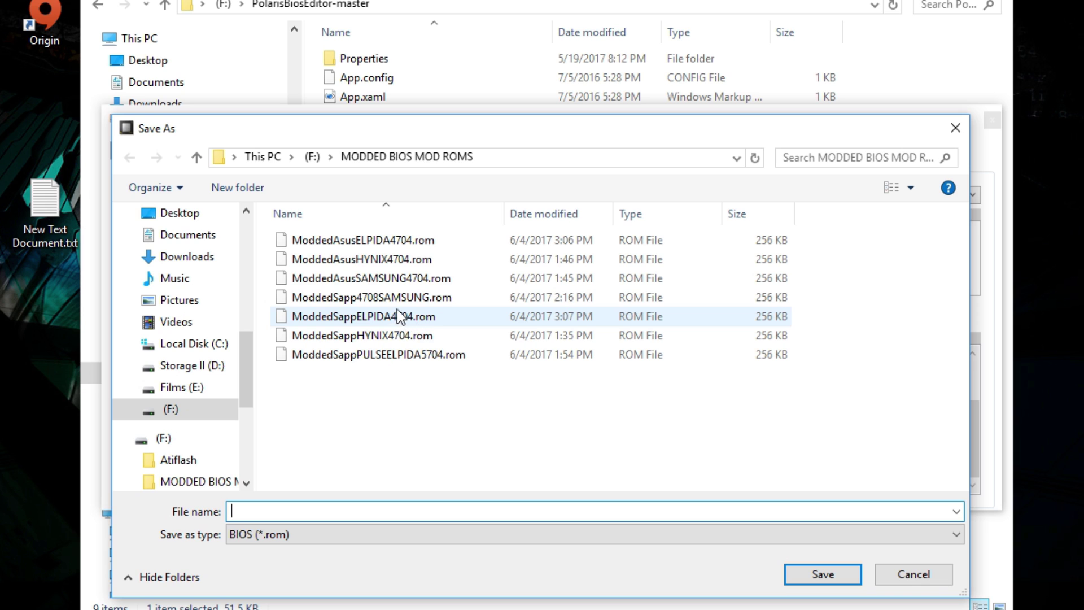
{"action": "left_click", "coordinate": [382, 299]}
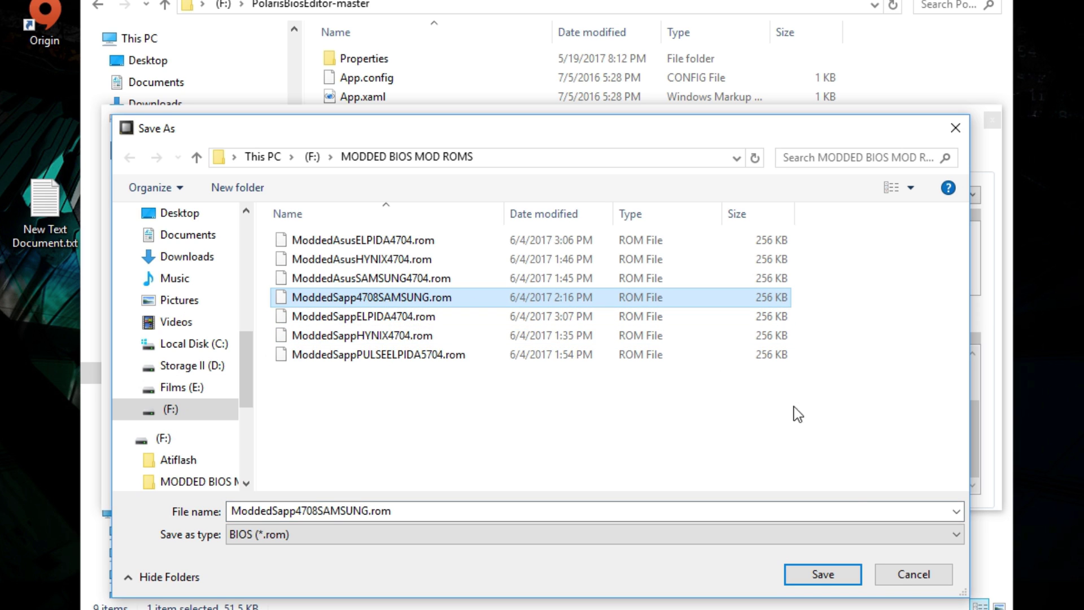
{"action": "left_click", "coordinate": [813, 575]}
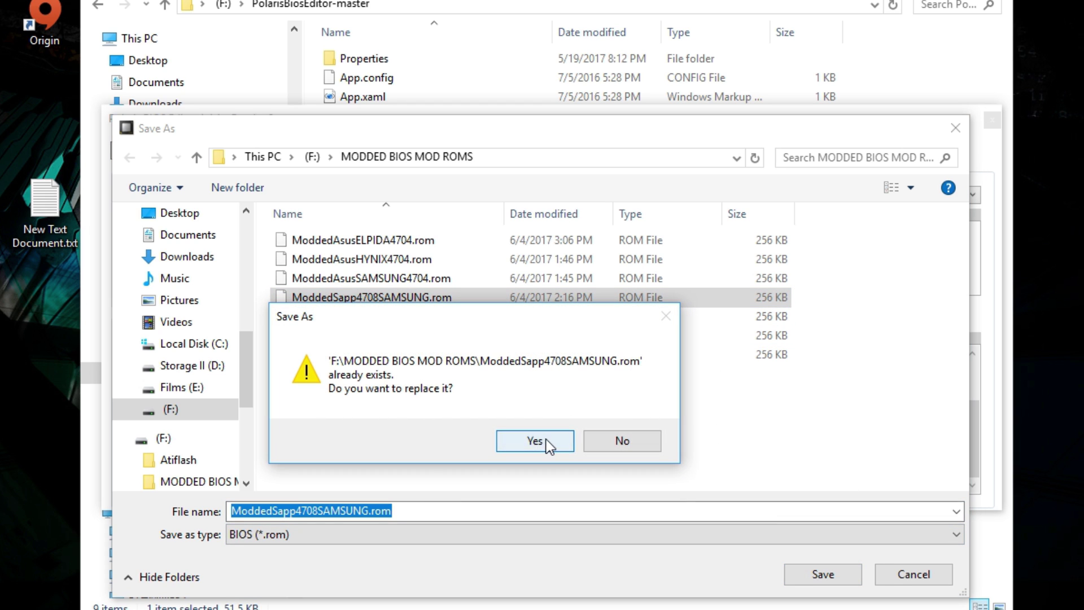
{"action": "left_click", "coordinate": [534, 440]}
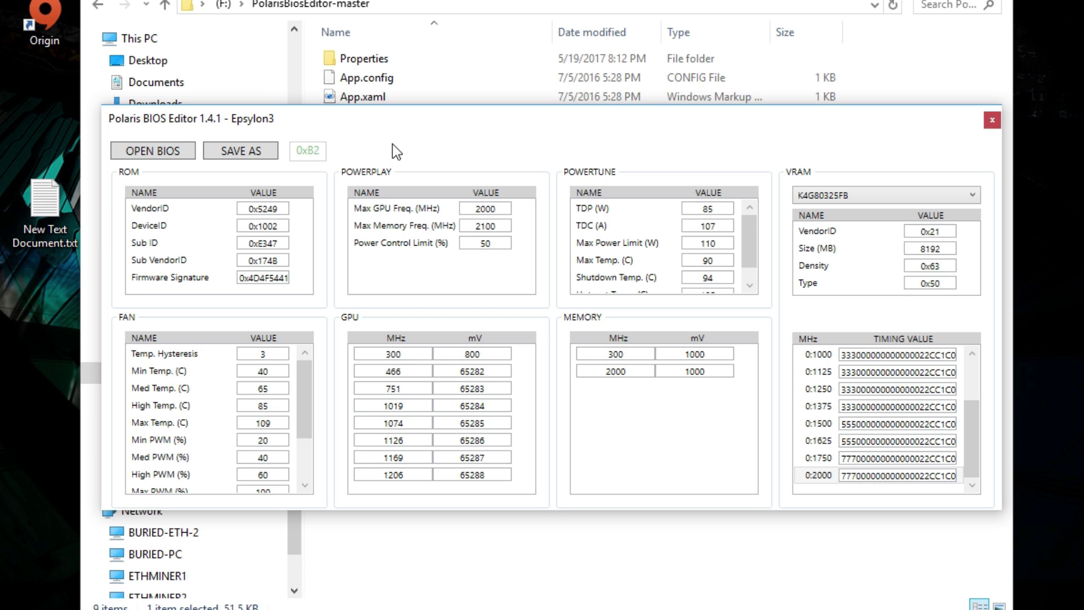
Load ModdedSappPULSEELPIDA5704.rom into the BIOS editor and look at its VRAM timing table
{"action": "left_click", "coordinate": [168, 155]}
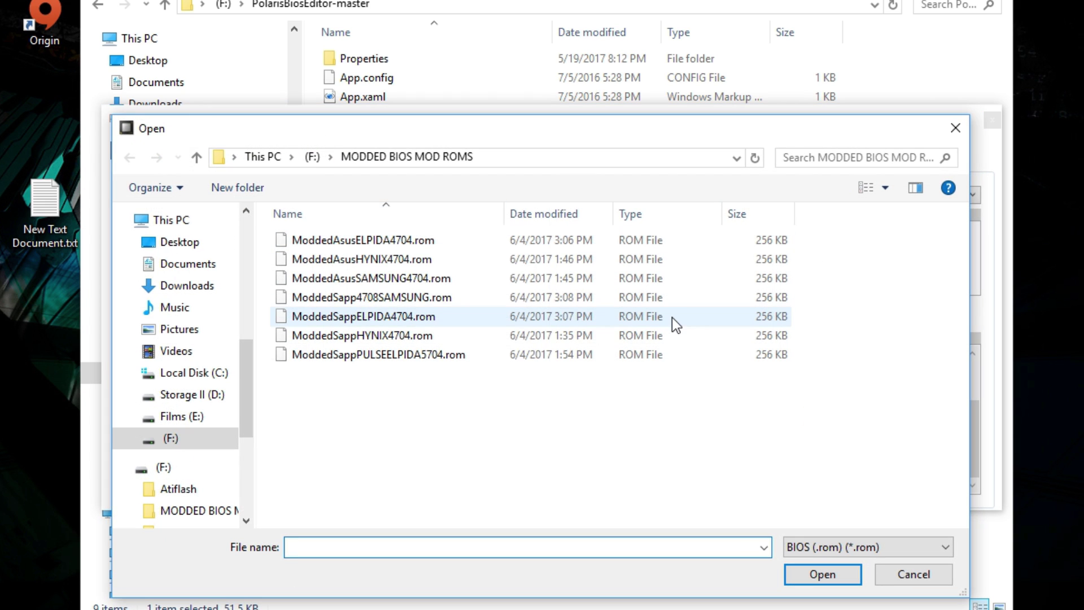
{"action": "left_click", "coordinate": [422, 358]}
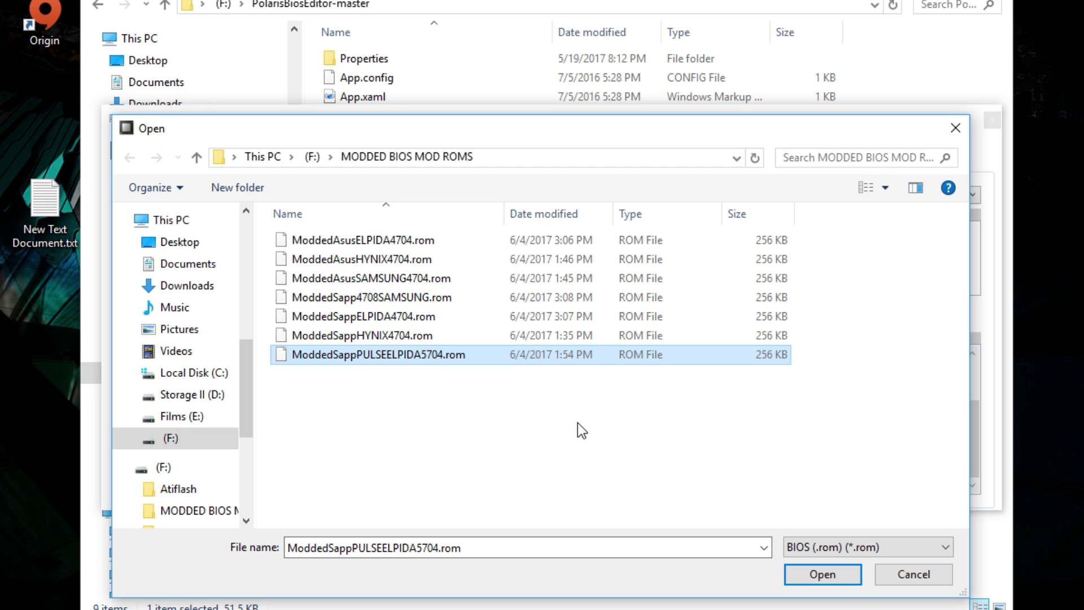
{"action": "left_click", "coordinate": [831, 572]}
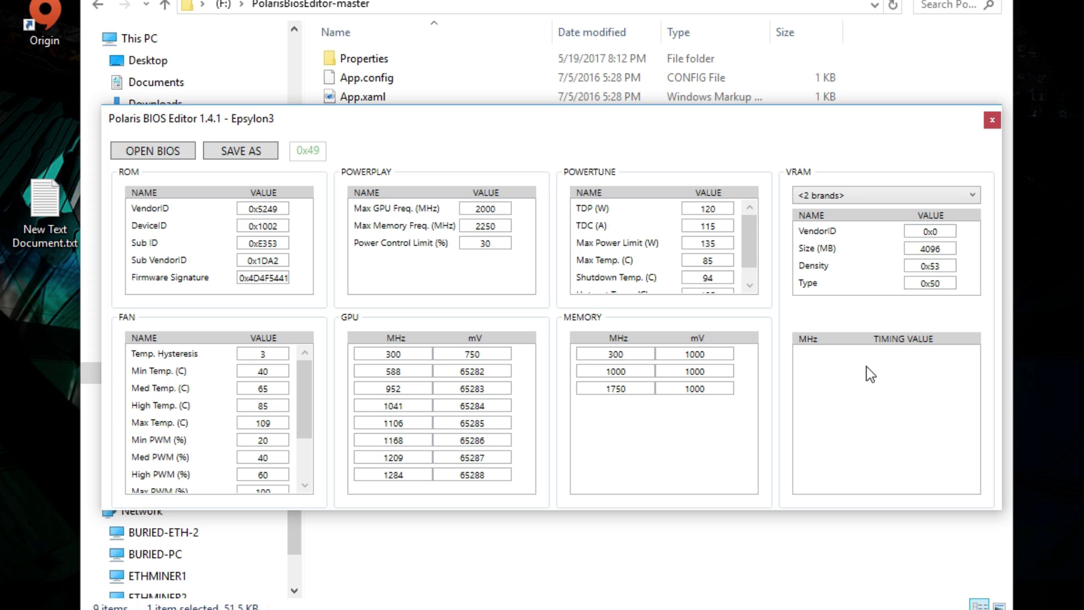
Close the BIOS editor and open the PolarisBiosEditor-RX5xx Series folder on drive F
{"action": "left_click", "coordinate": [999, 118]}
{"action": "left_click", "coordinate": [632, 290]}
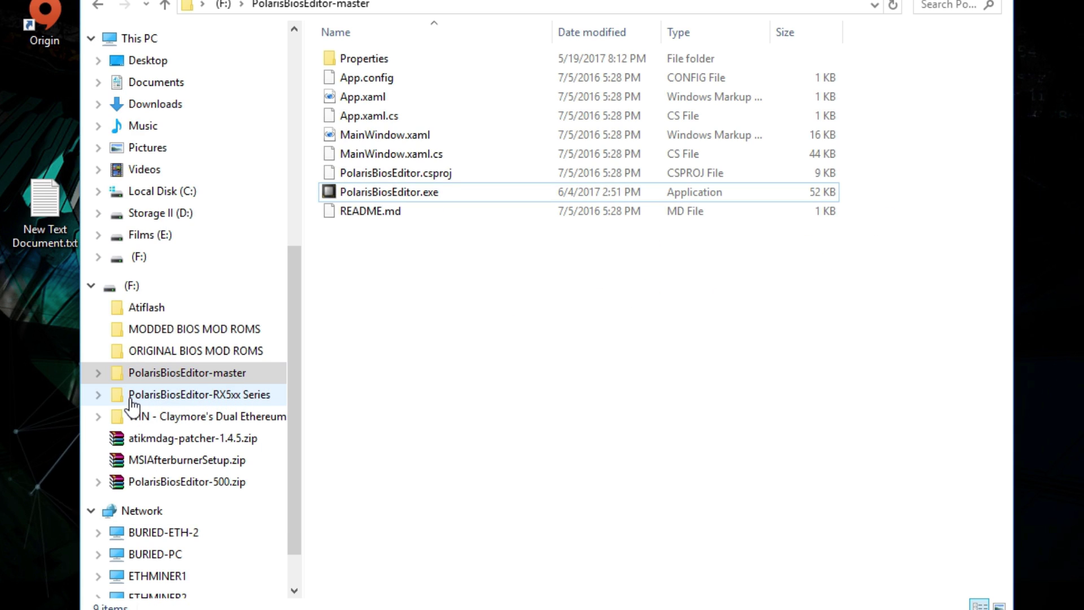
{"action": "left_click", "coordinate": [232, 396]}
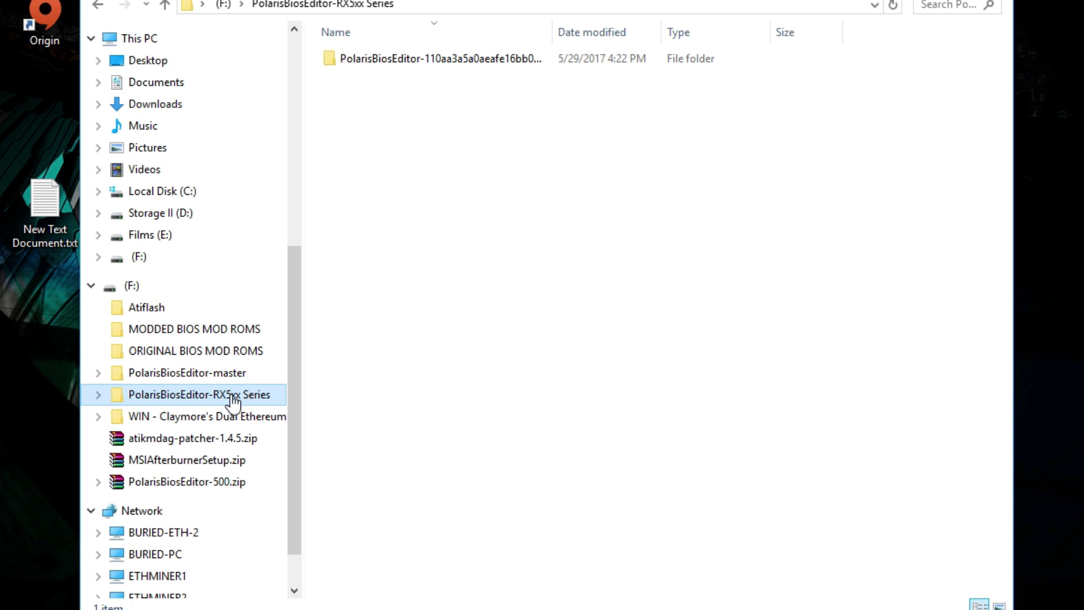
Run PolarisBiosEditor.exe as administrator from the subfolder of PolarisBiosEditor-RX5xx Series
{"action": "double_click", "coordinate": [446, 59]}
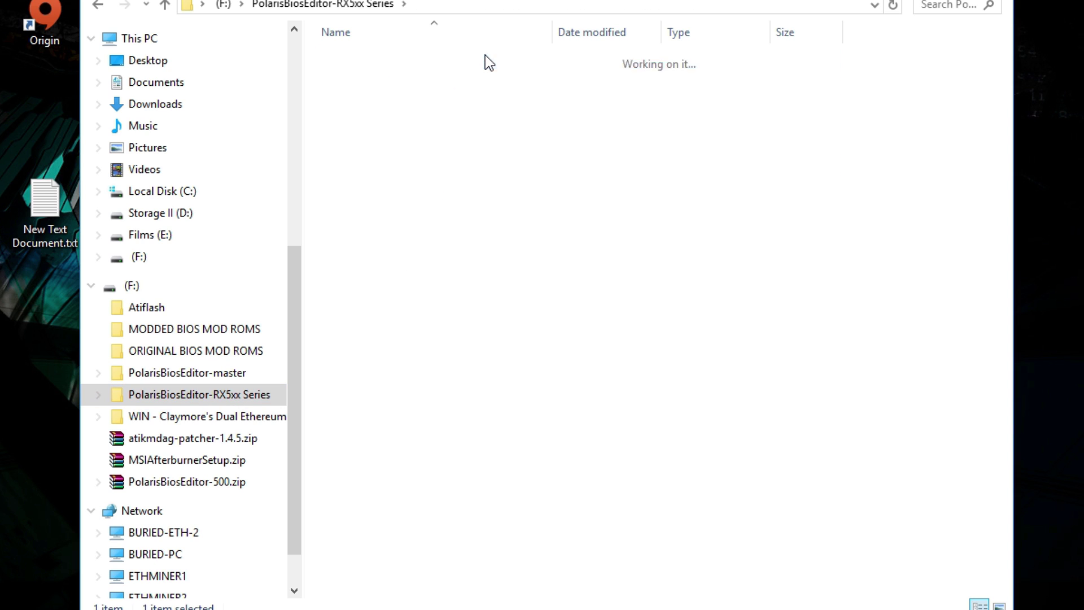
{"action": "right_click", "coordinate": [428, 166]}
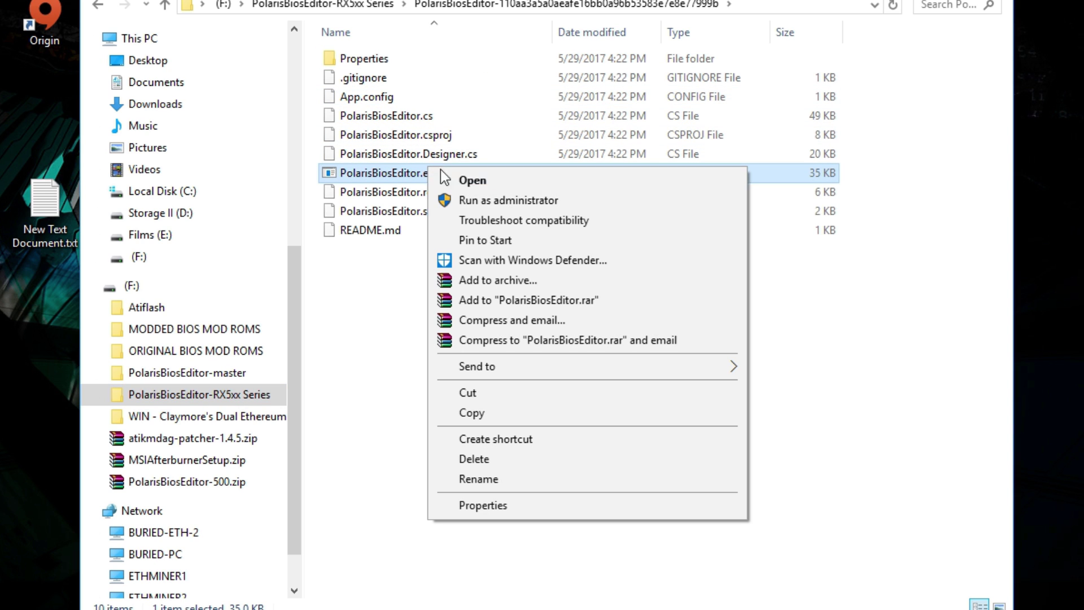
{"action": "left_click", "coordinate": [492, 202]}
{"action": "left_click", "coordinate": [408, 475]}
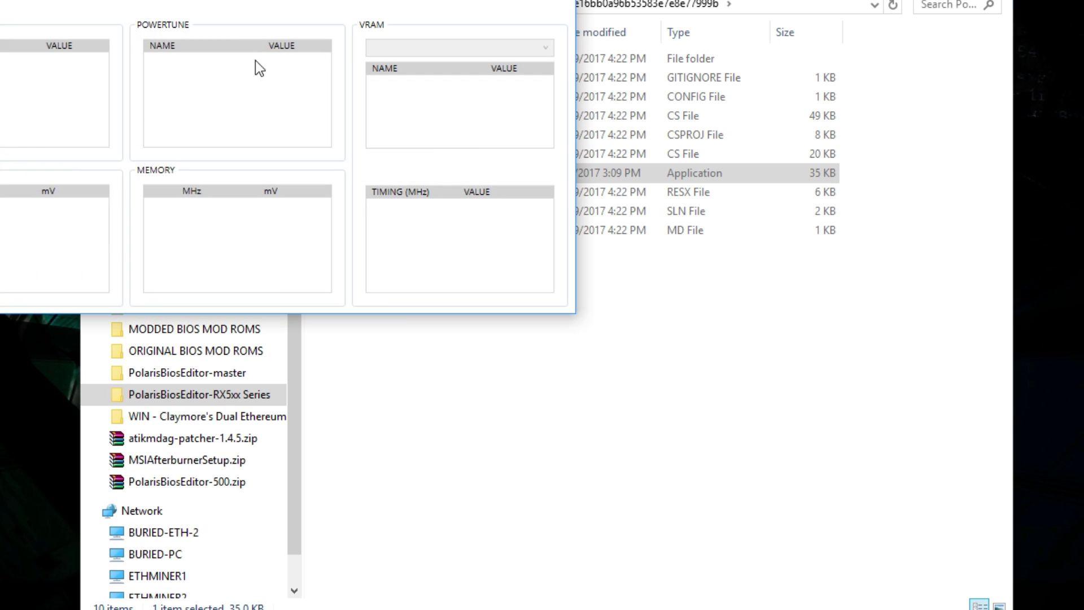
{"action": "left_click_drag", "start_coordinate": [312, 110], "coordinate": [374, 218]}
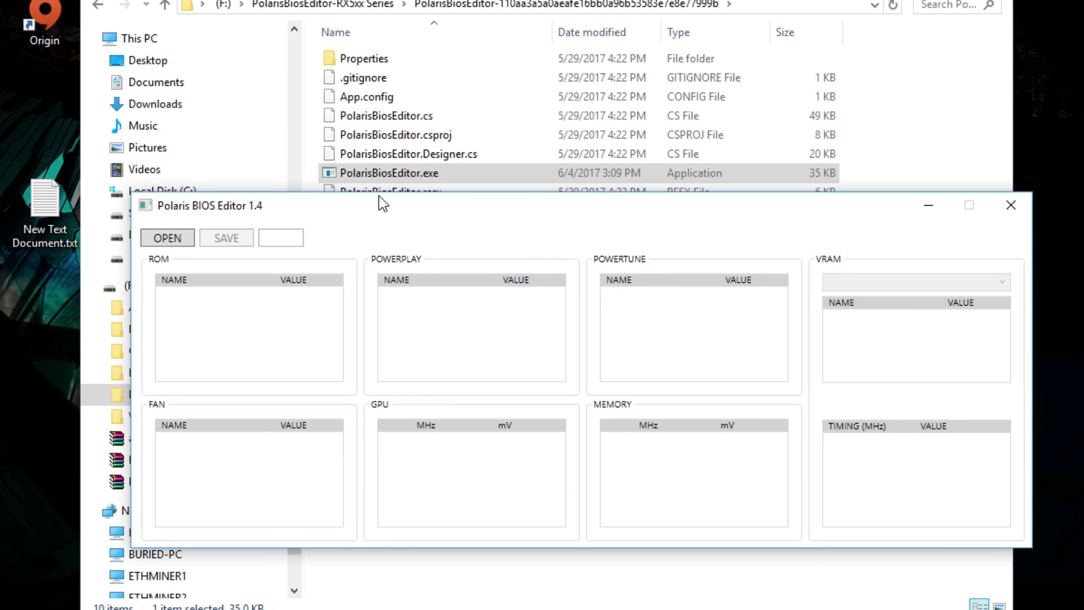
Load ModdedSappPULSEELPIDA5704.rom from the MODDED BIOS MOD ROMS folder into the BIOS editor
{"action": "left_click", "coordinate": [176, 235]}
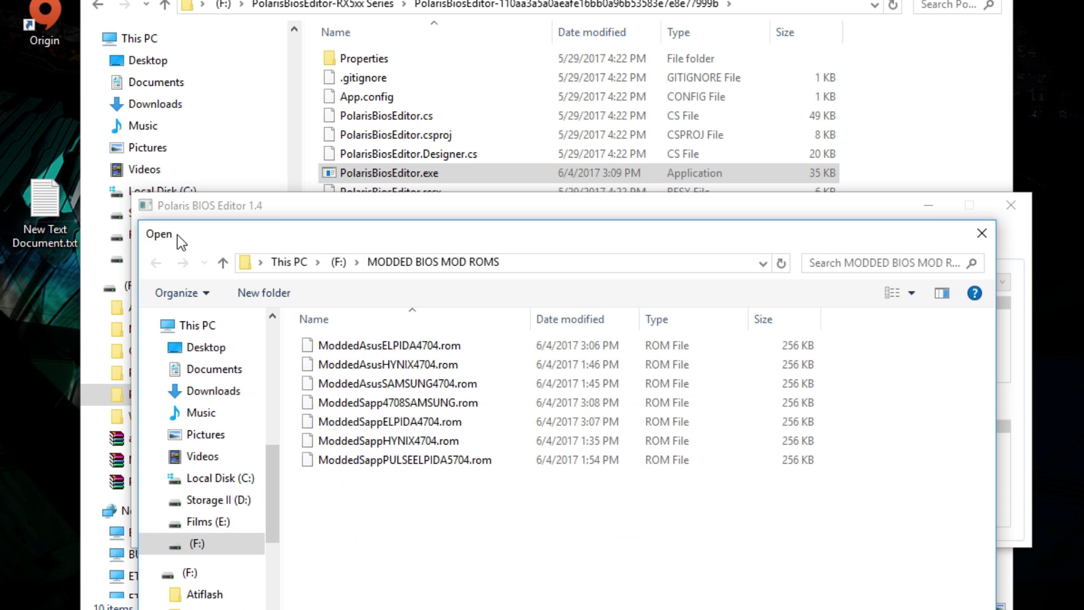
{"action": "double_click", "coordinate": [446, 461]}
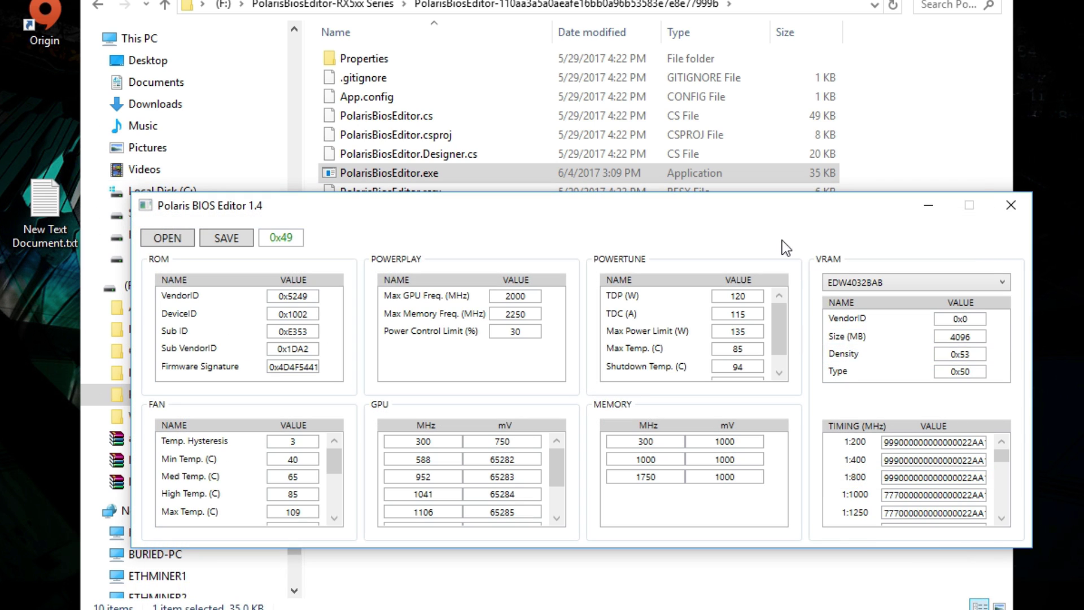
{"action": "left_click_drag", "start_coordinate": [622, 195], "coordinate": [597, 70]}
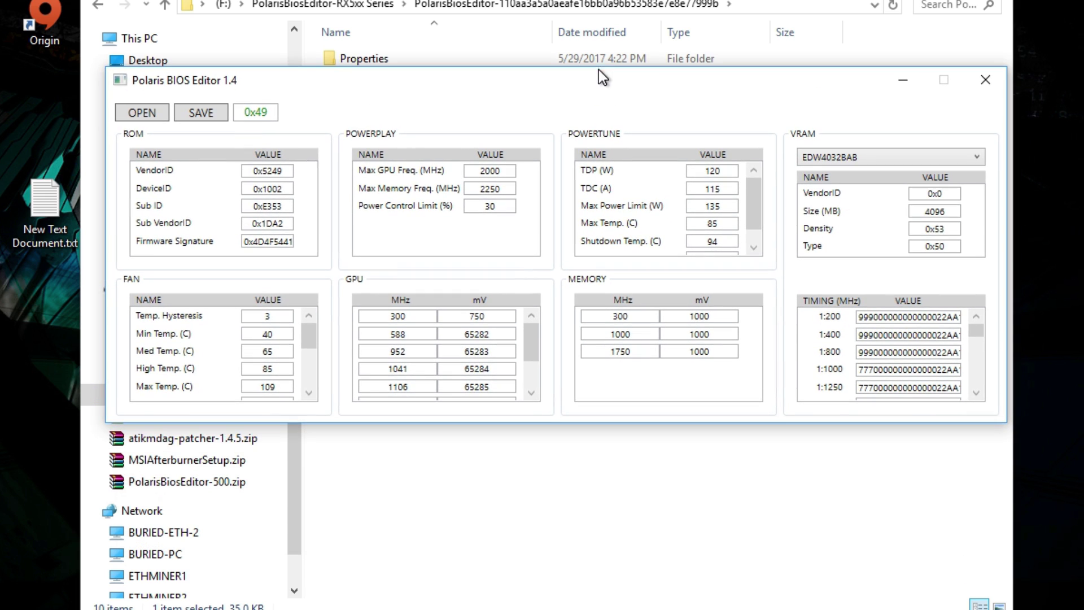
Replace the 2:1625 VRAM timing value with a copy of the 2:1500 value
{"action": "left_click_drag", "start_coordinate": [982, 331], "coordinate": [979, 382]}
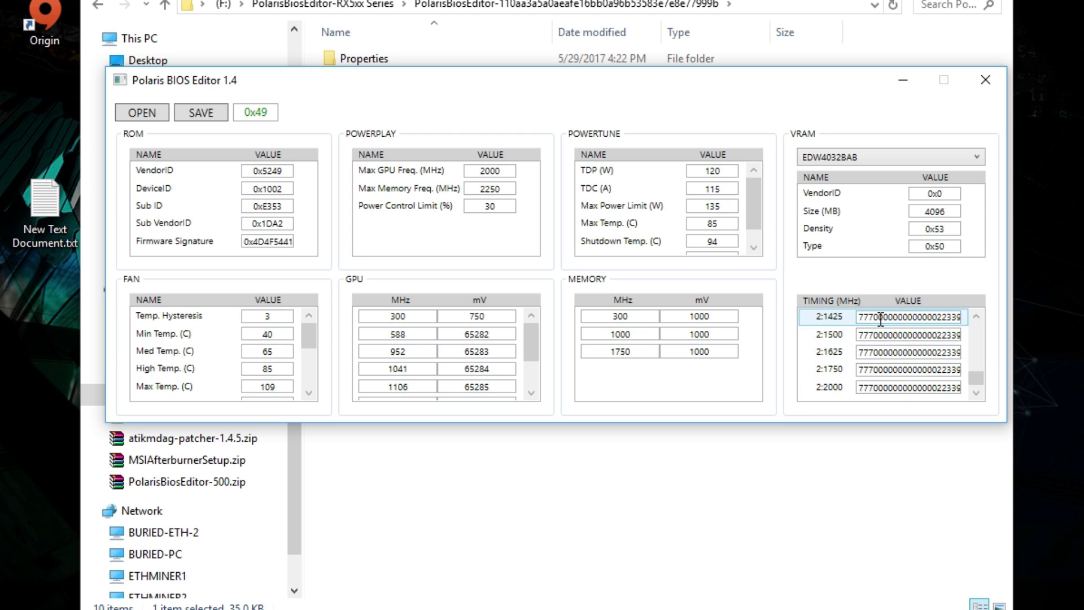
{"action": "left_click", "coordinate": [874, 336]}
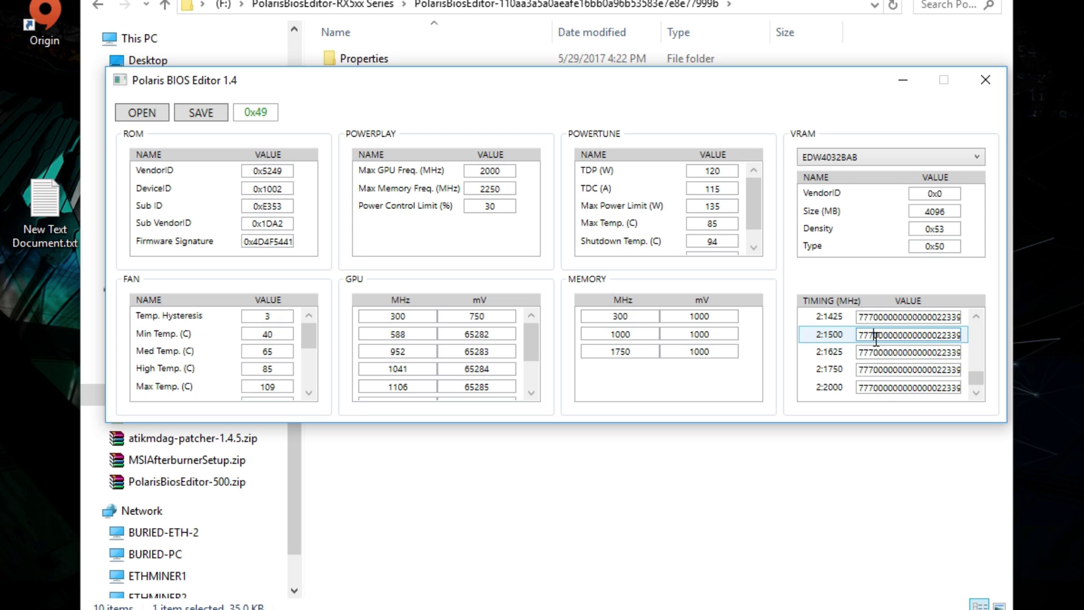
{"action": "double_click", "coordinate": [875, 336]}
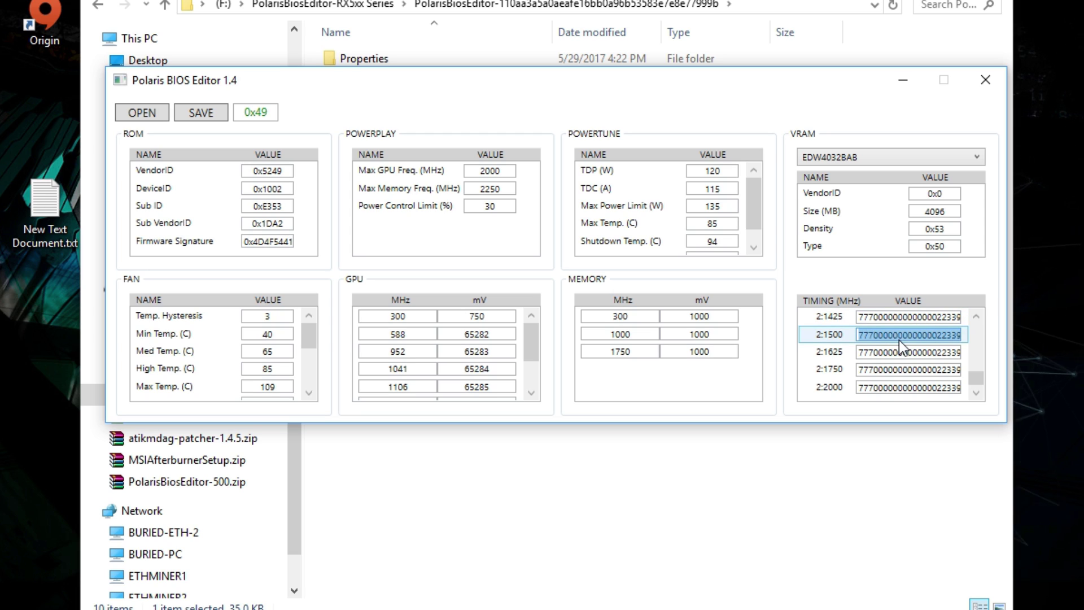
{"action": "left_click", "coordinate": [896, 352]}
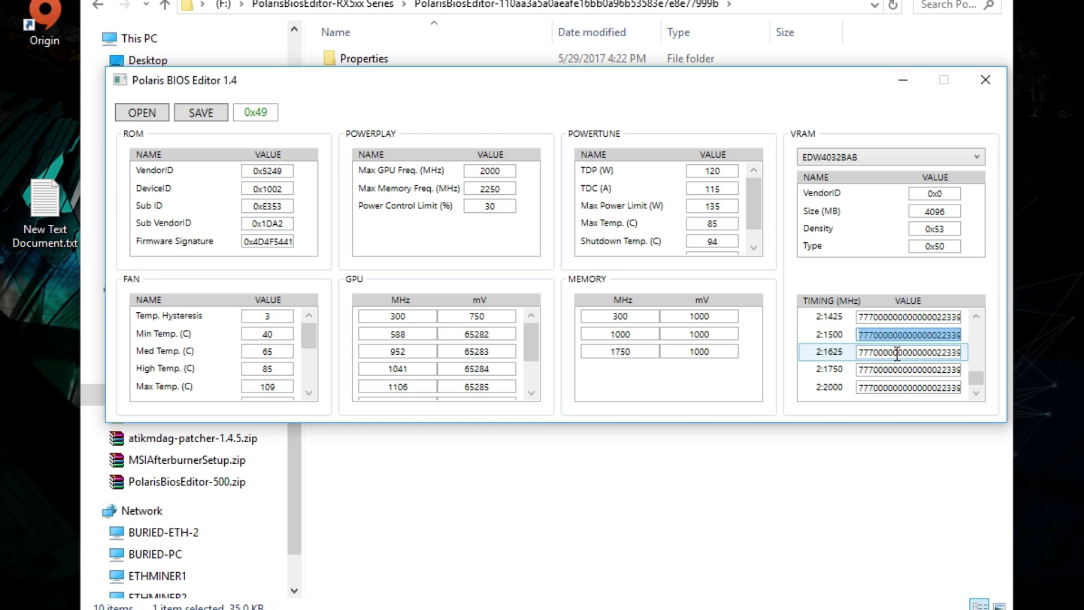
{"action": "double_click", "coordinate": [896, 351]}
{"action": "key", "text": "ctrl+v"}
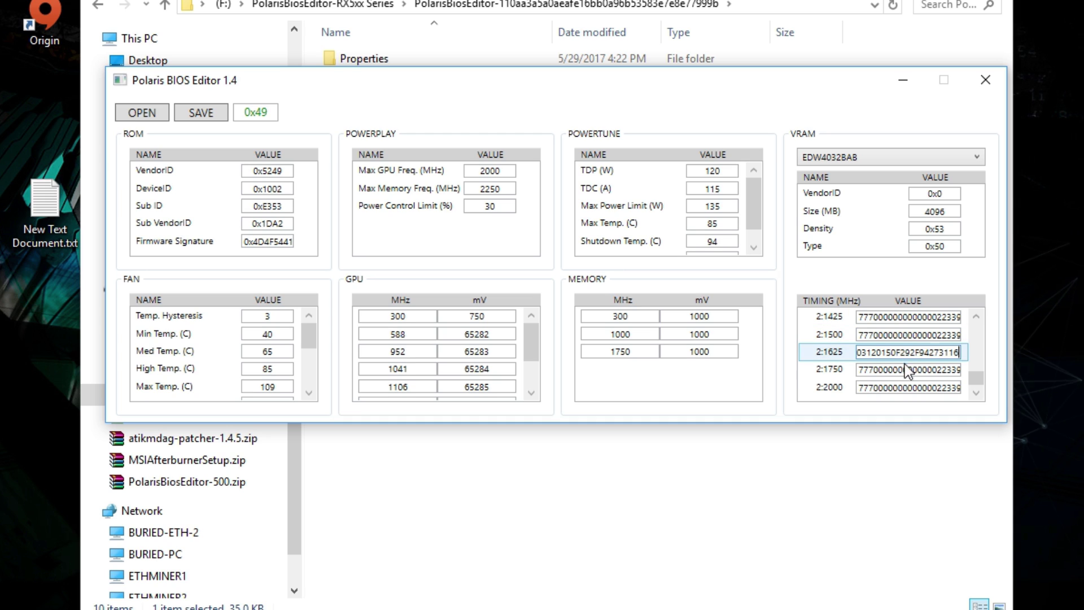
Replace the 2:1750 and 2:2000 VRAM timing values with the copied 2:1500 value
{"action": "left_click", "coordinate": [905, 370]}
{"action": "double_click", "coordinate": [905, 370]}
{"action": "key", "text": "ctrl+v"}
{"action": "left_click", "coordinate": [901, 386]}
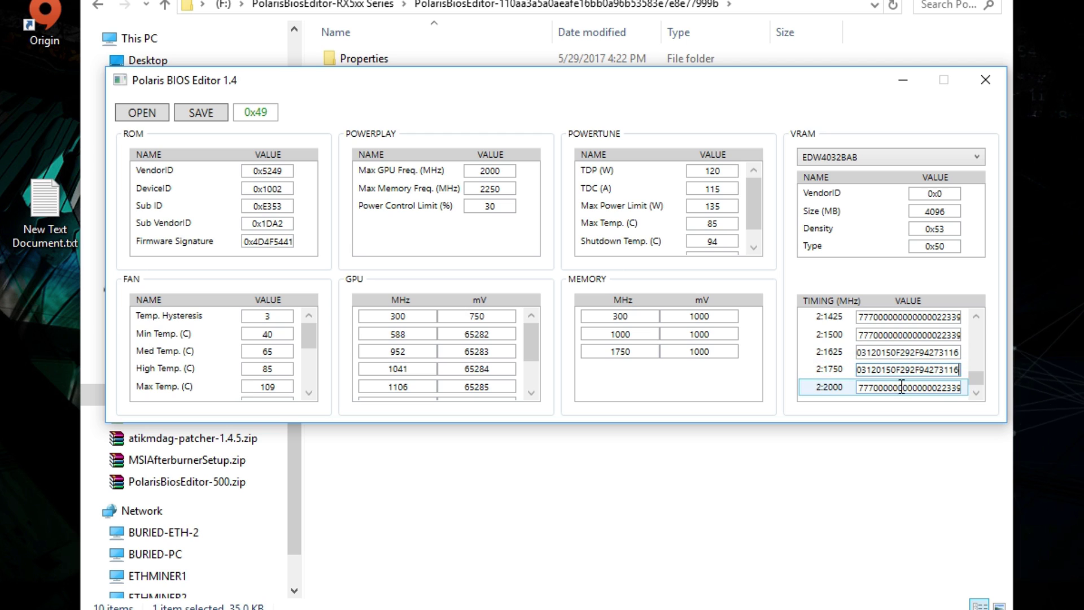
{"action": "double_click", "coordinate": [902, 388]}
{"action": "key", "text": "ctrl+v"}
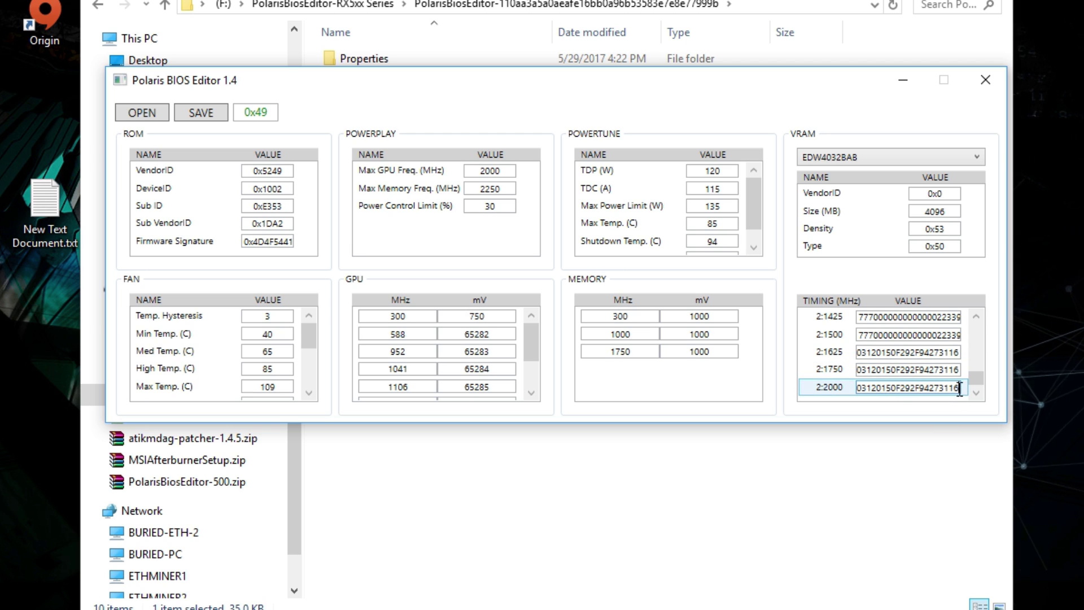
Undo the pasted timing values in the 2:2000, 2:1750 and 2:1625 rows
{"action": "left_click_drag", "start_coordinate": [954, 388], "coordinate": [813, 393]}
{"action": "double_click", "coordinate": [939, 369]}
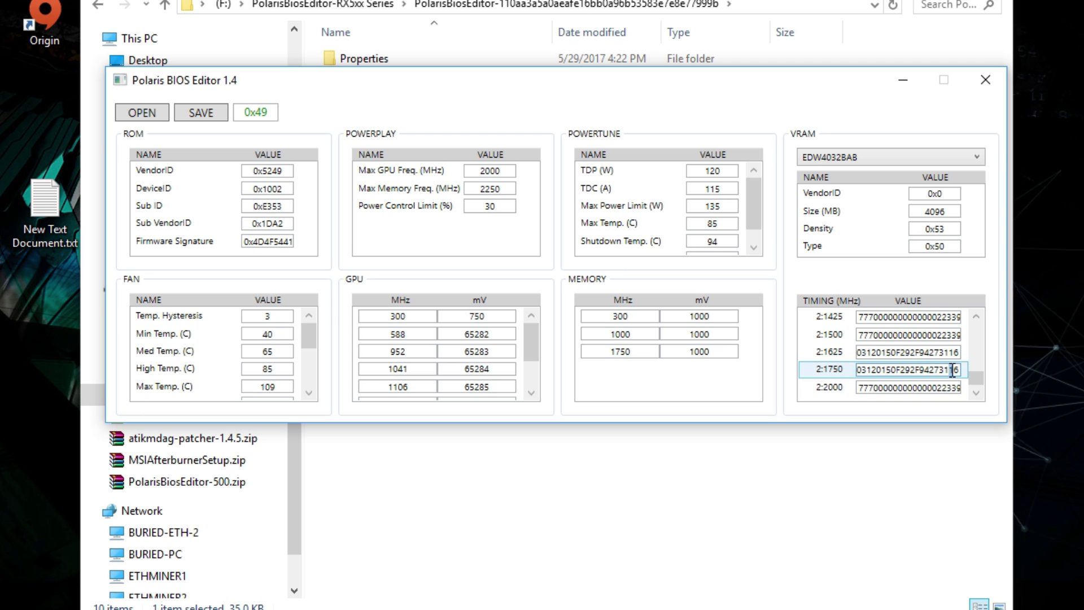
{"action": "key", "text": "ctrl+z"}
{"action": "double_click", "coordinate": [956, 350]}
{"action": "key", "text": "ctrl+z"}
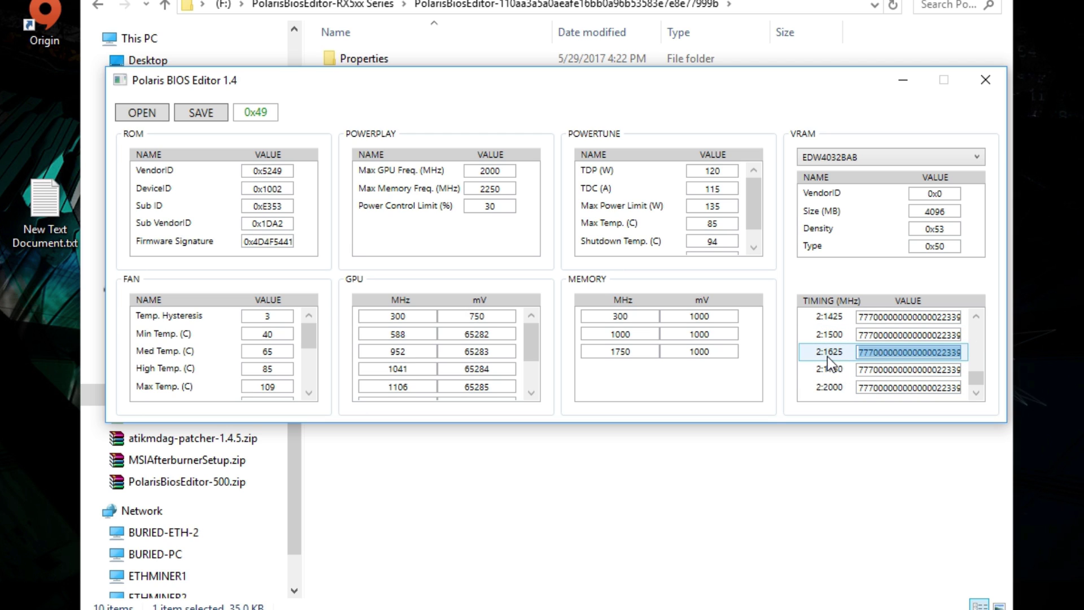
{"action": "left_click", "coordinate": [862, 369]}
{"action": "left_click", "coordinate": [869, 372]}
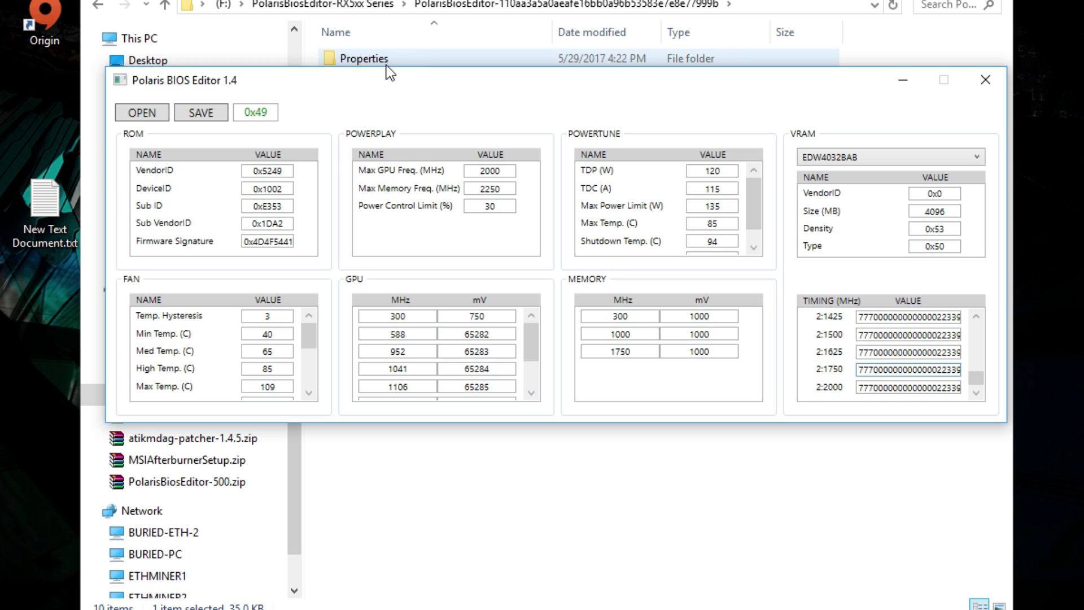
Save the BIOS over ModdedSappPULSEELPIDA5704.rom, replacing the existing file, and close the BIOS editor
{"action": "left_click", "coordinate": [204, 109]}
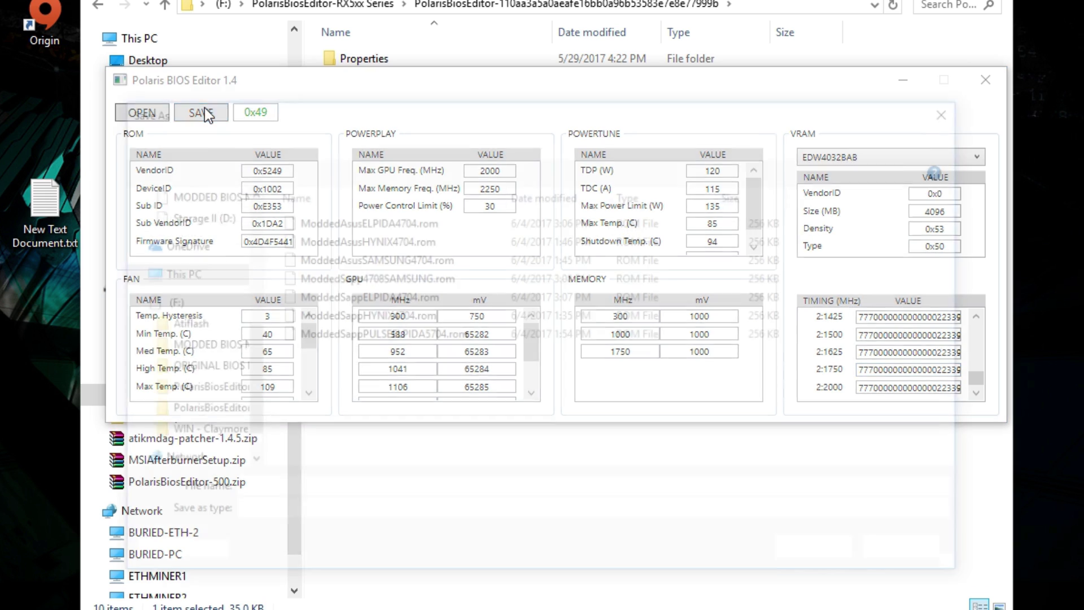
{"action": "left_click", "coordinate": [407, 333]}
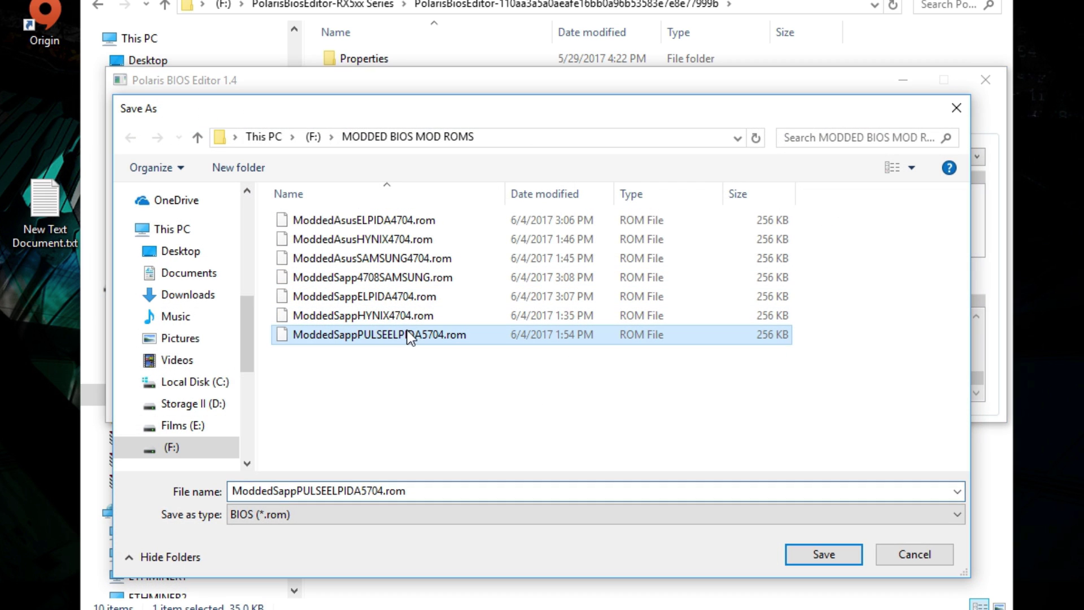
{"action": "left_click", "coordinate": [822, 558]}
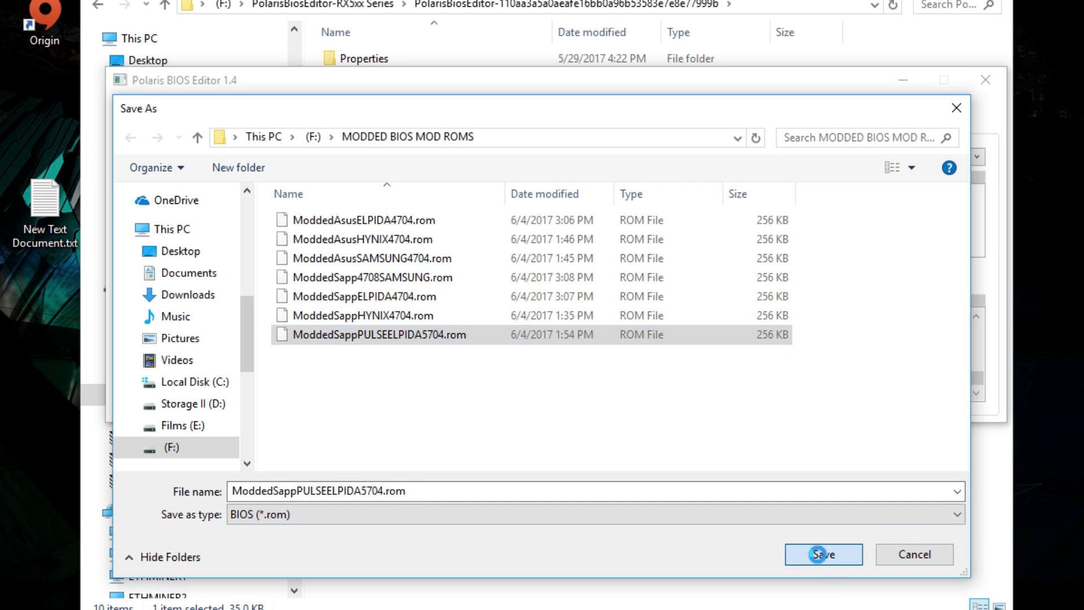
{"action": "left_click", "coordinate": [530, 440]}
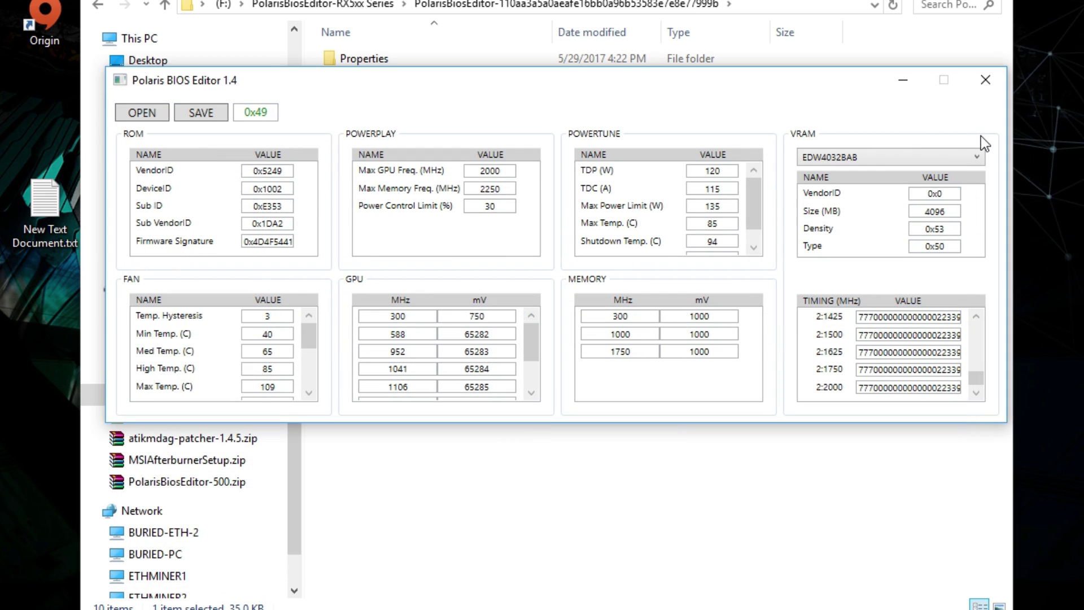
{"action": "left_click", "coordinate": [982, 81]}
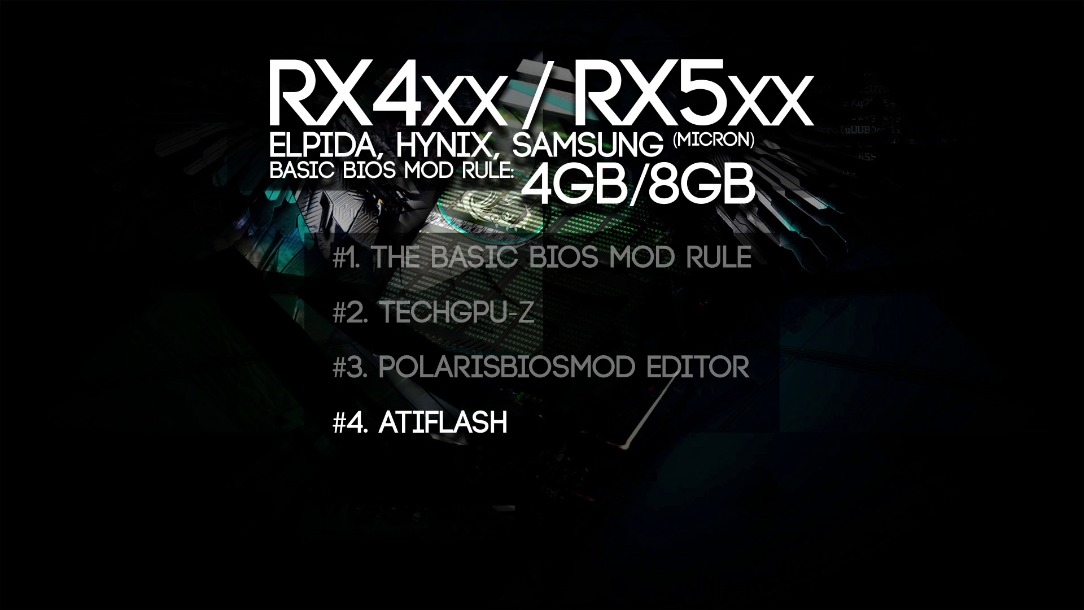
Extract Atiflash.rar from the desktop to Local Disk (C:), replacing all existing files
{"action": "left_click_drag", "start_coordinate": [788, 311], "coordinate": [793, 243]}
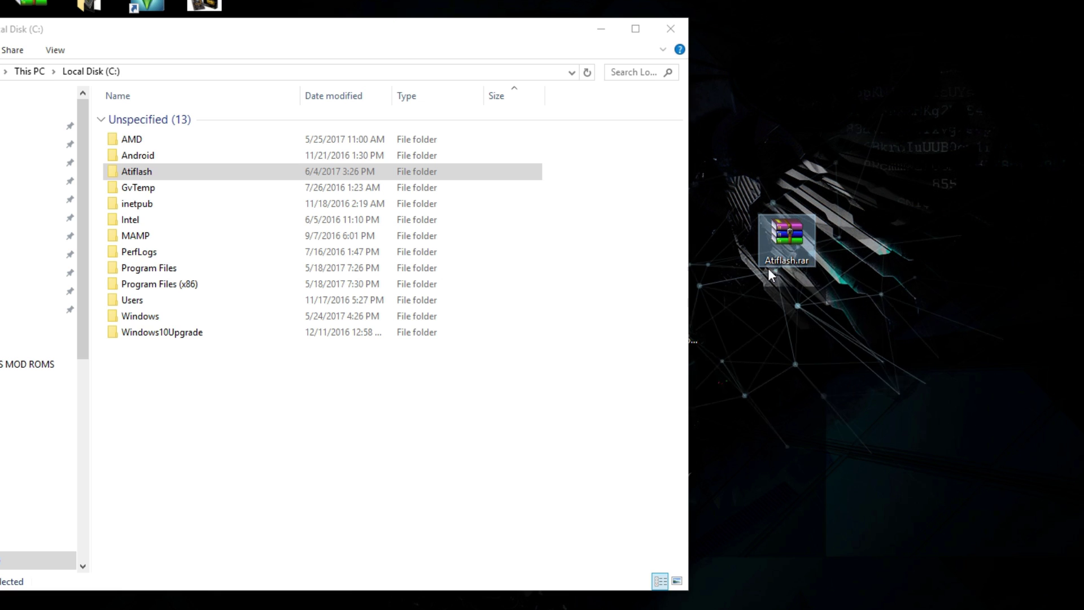
{"action": "right_click", "coordinate": [794, 242]}
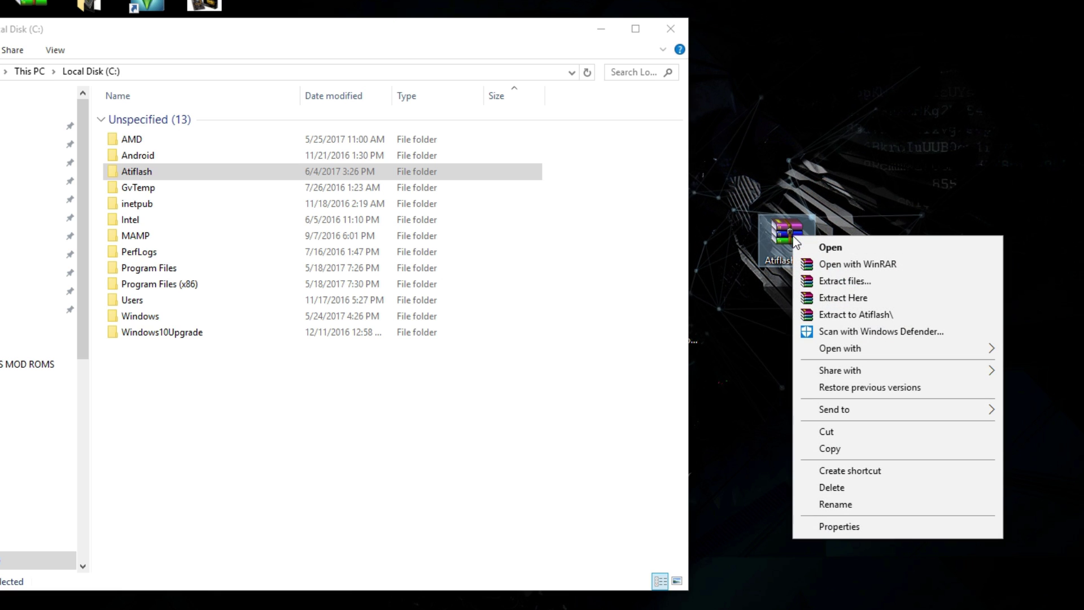
{"action": "left_click", "coordinate": [851, 281]}
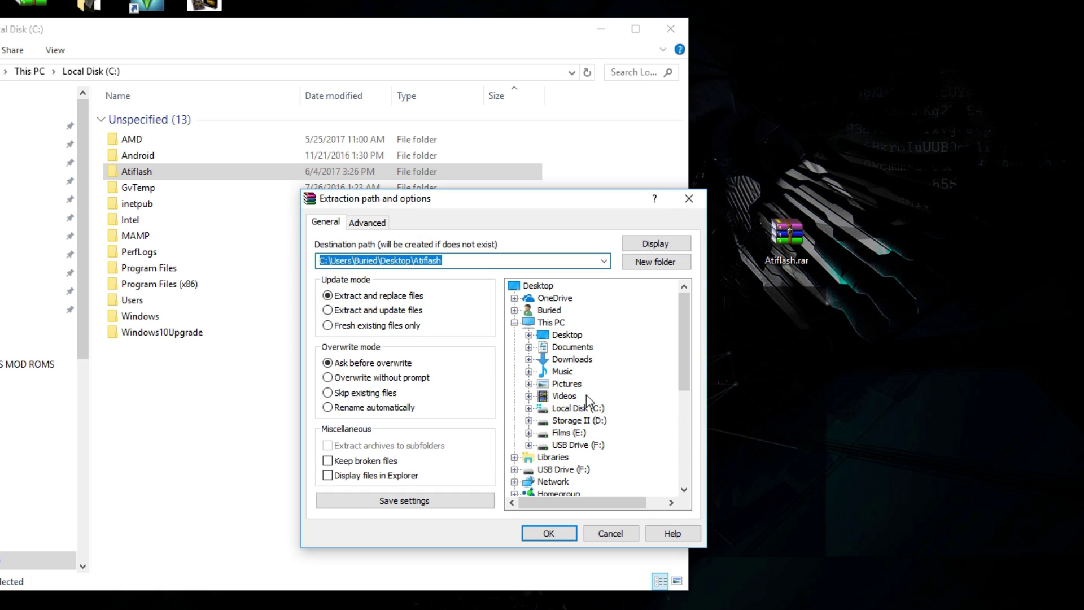
{"action": "left_click", "coordinate": [571, 407]}
{"action": "left_click", "coordinate": [563, 534]}
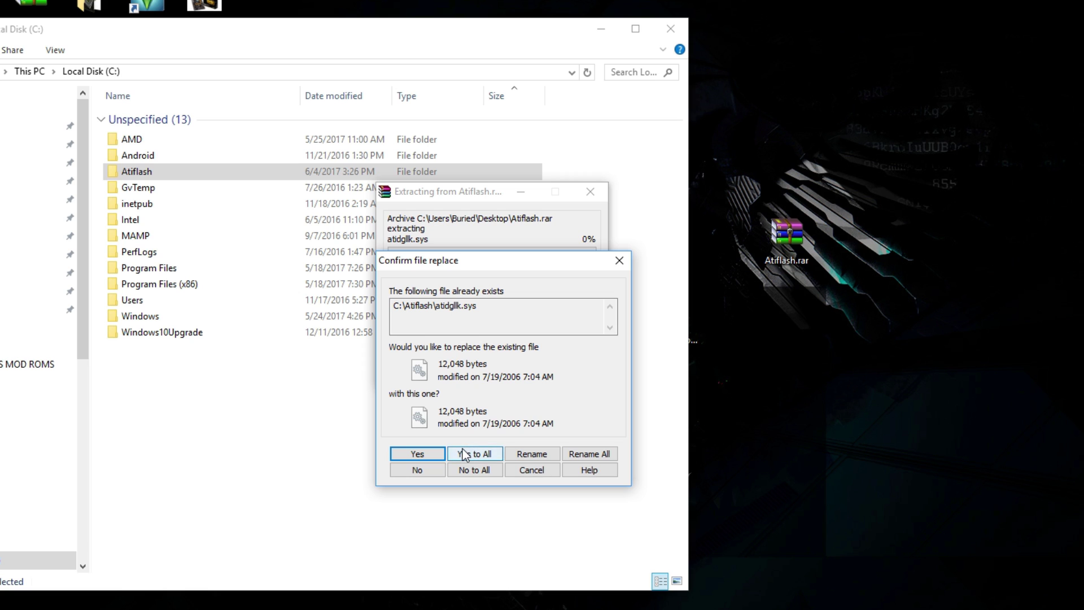
{"action": "left_click", "coordinate": [476, 452]}
{"action": "left_click", "coordinate": [408, 446]}
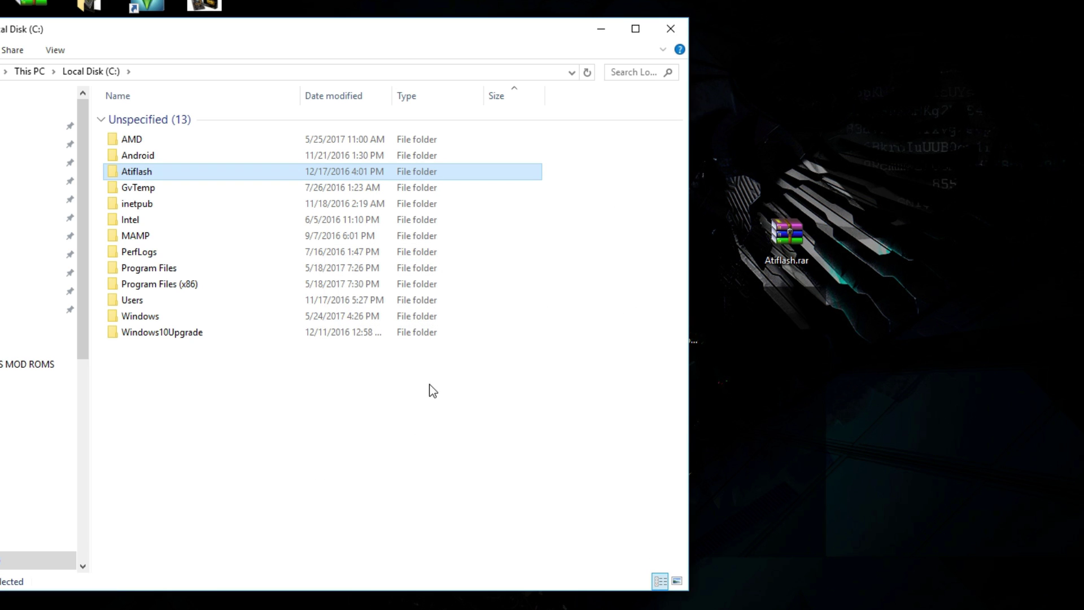
Open the Atiflash folder on drive C and select ModdedSapp4708SAMSUNG.rom in it
{"action": "left_click_drag", "start_coordinate": [784, 242], "coordinate": [844, 240]}
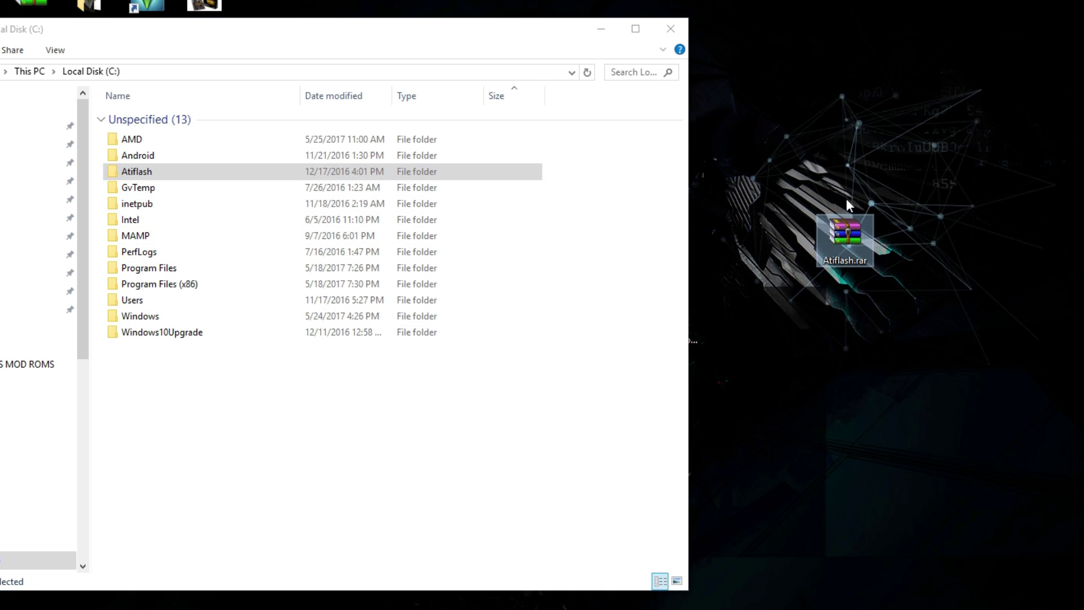
{"action": "left_click", "coordinate": [477, 175]}
{"action": "double_click", "coordinate": [311, 169]}
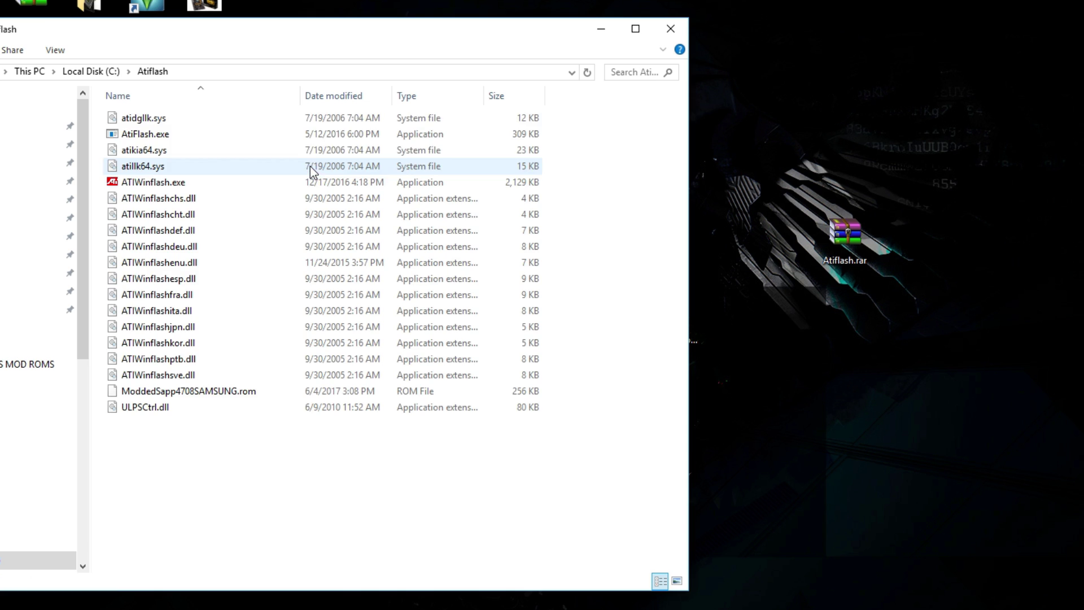
{"action": "left_click_drag", "start_coordinate": [198, 39], "coordinate": [436, 54]}
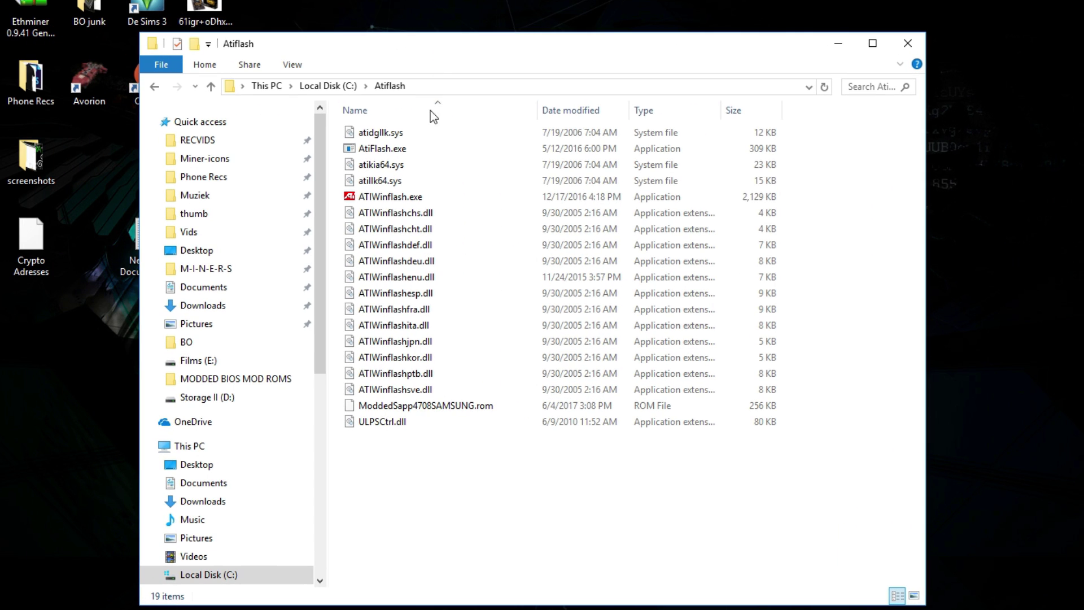
{"action": "left_click_drag", "start_coordinate": [528, 41], "coordinate": [488, 22]}
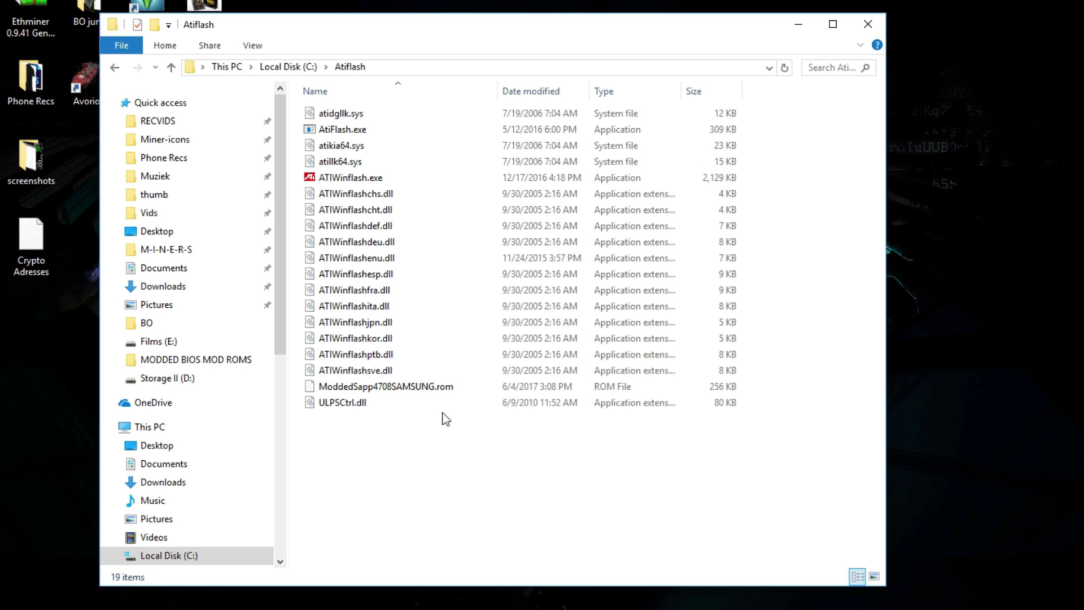
{"action": "left_click", "coordinate": [420, 388]}
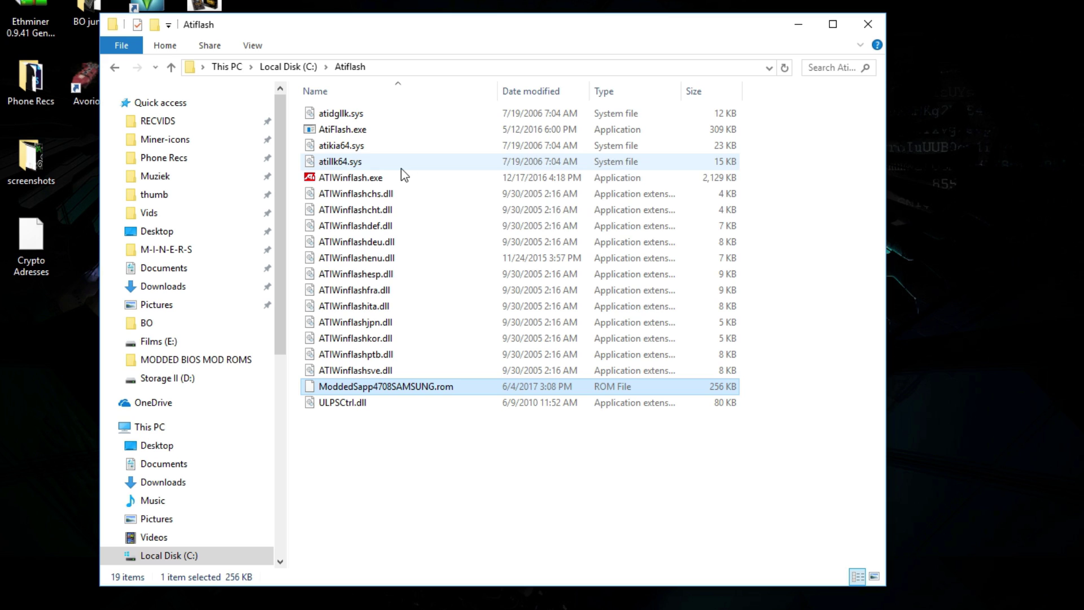
Run ATIWinflash.exe as administrator and move its window beside the file list
{"action": "left_click", "coordinate": [387, 177]}
{"action": "right_click", "coordinate": [418, 176]}
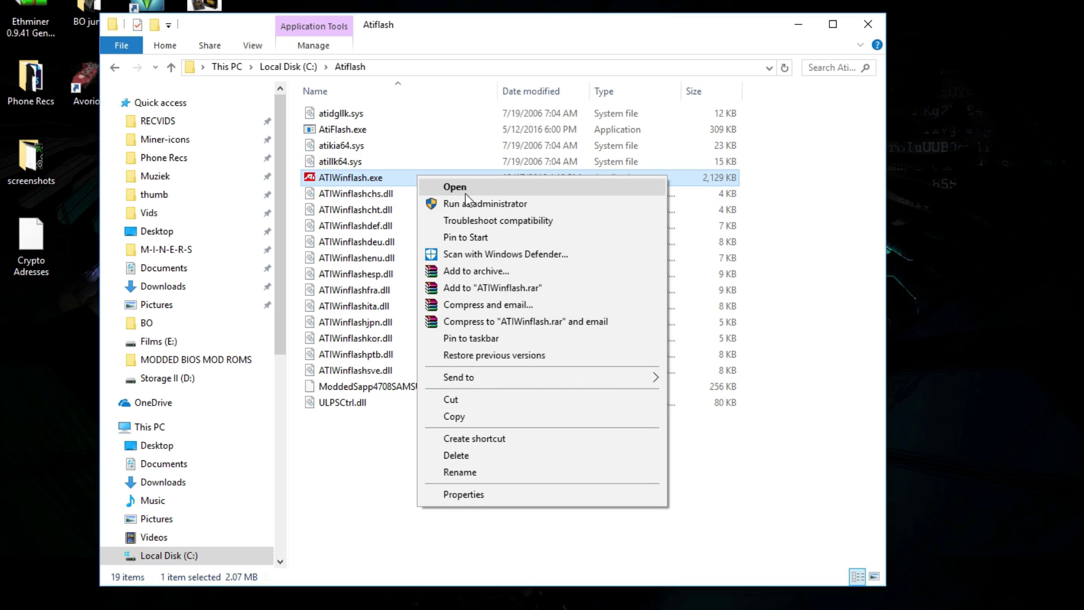
{"action": "left_click", "coordinate": [483, 205]}
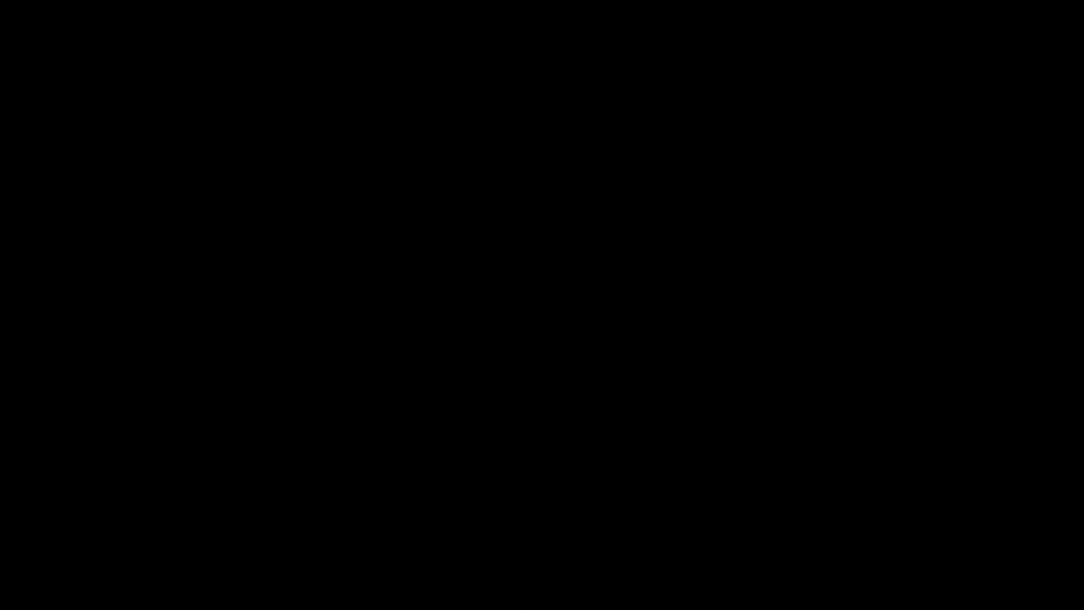
{"action": "left_click", "coordinate": [555, 286]}
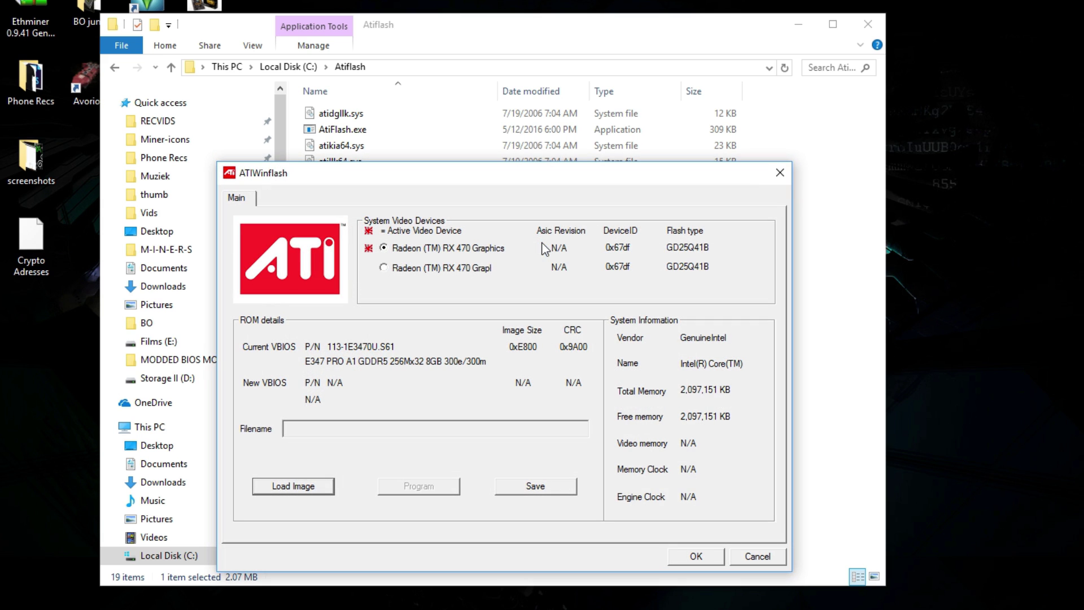
{"action": "left_click_drag", "start_coordinate": [462, 179], "coordinate": [675, 87]}
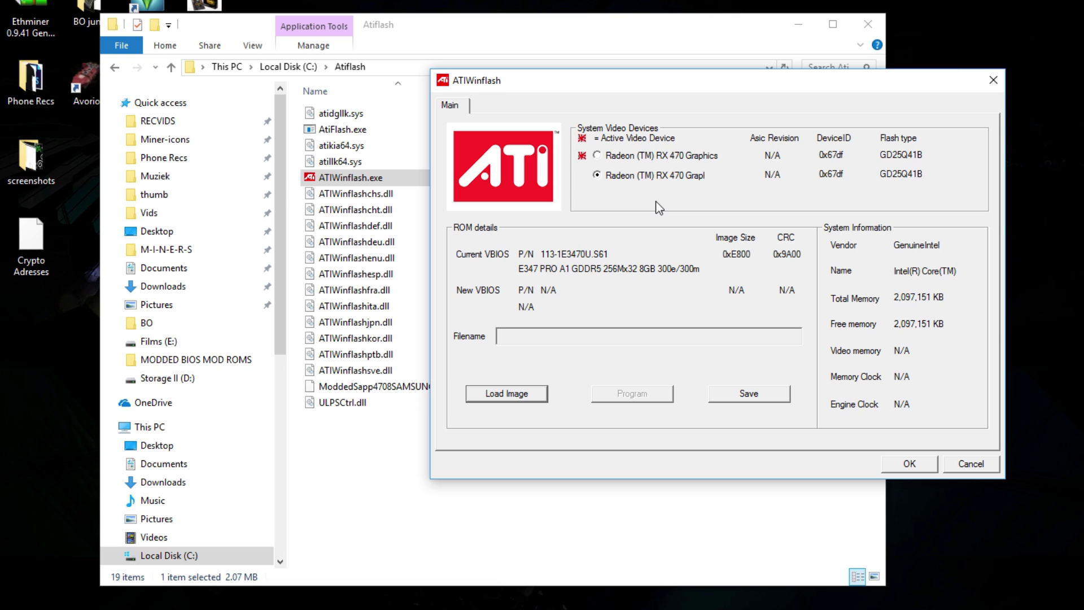
Select the active Radeon RX 470 Graphics device and load ModdedSapp4708SAMSUNG.rom as its new BIOS image
{"action": "left_click", "coordinate": [598, 157]}
{"action": "left_click", "coordinate": [543, 394]}
{"action": "scroll", "coordinate": [678, 383], "scroll_direction": "down", "scroll_amount": 1}
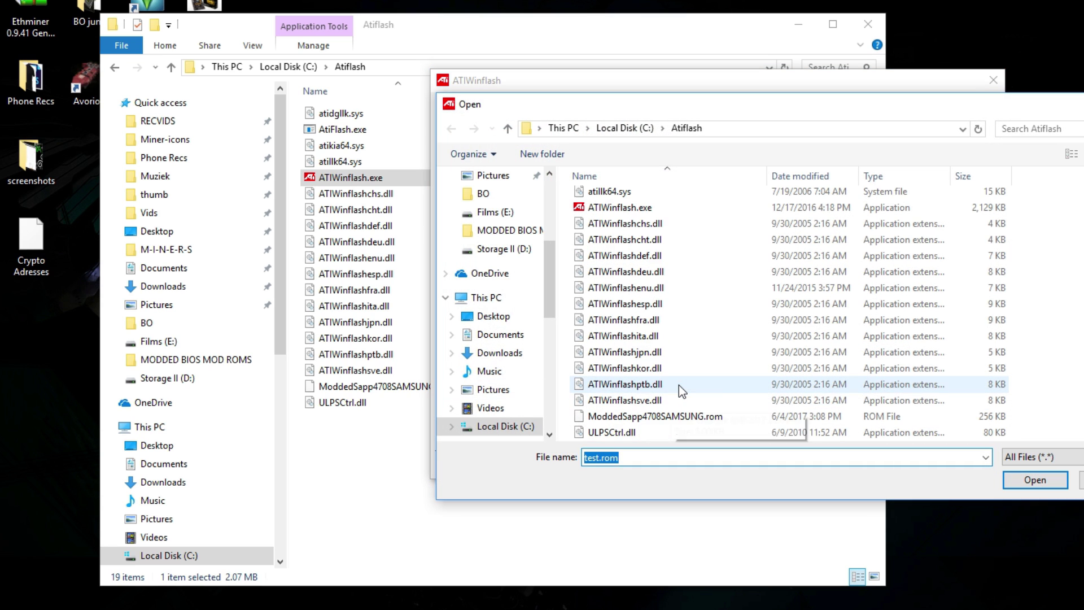
{"action": "left_click", "coordinate": [670, 421]}
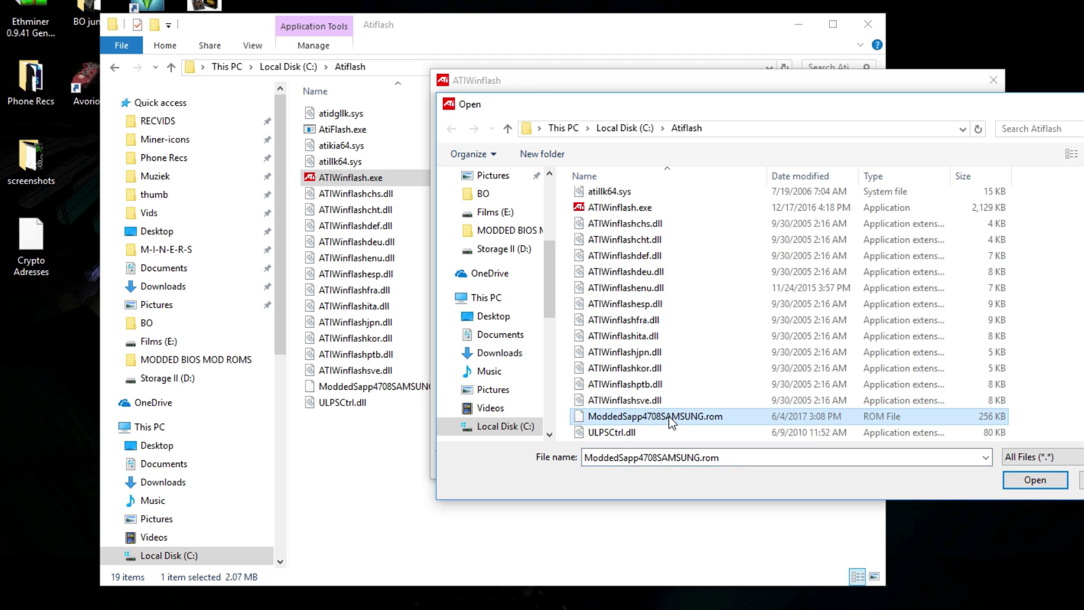
{"action": "left_click", "coordinate": [1062, 483]}
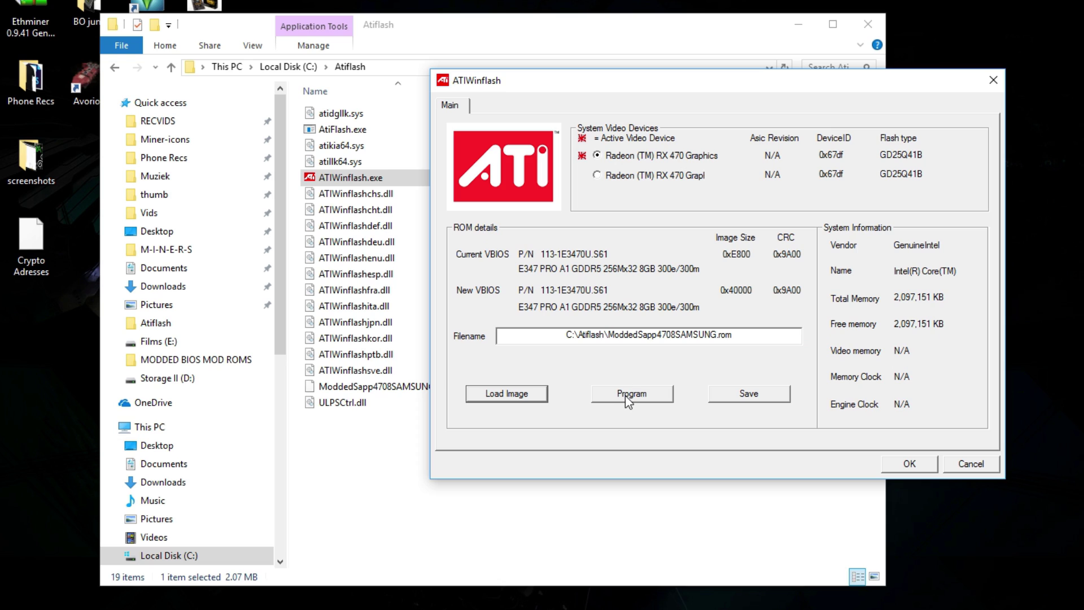